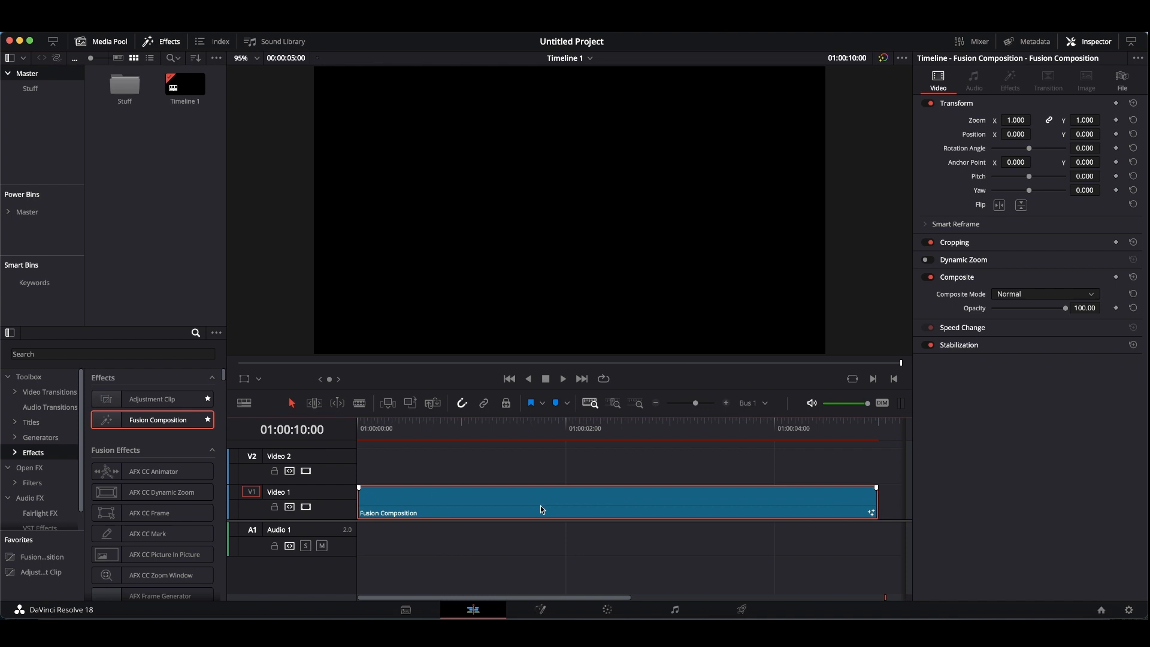
# Step: Open the Fusion Composition clip for node editing and move the MediaOut1 node to the far right of the node graph
pyautogui.click(552, 439)
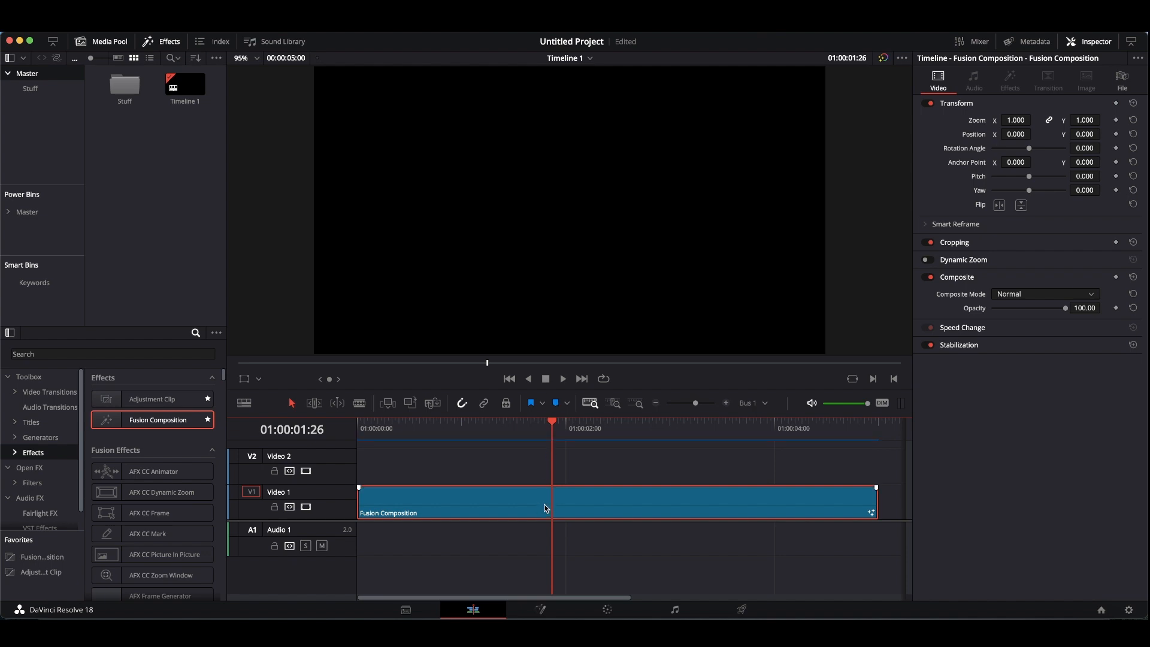
pyautogui.click(542, 610)
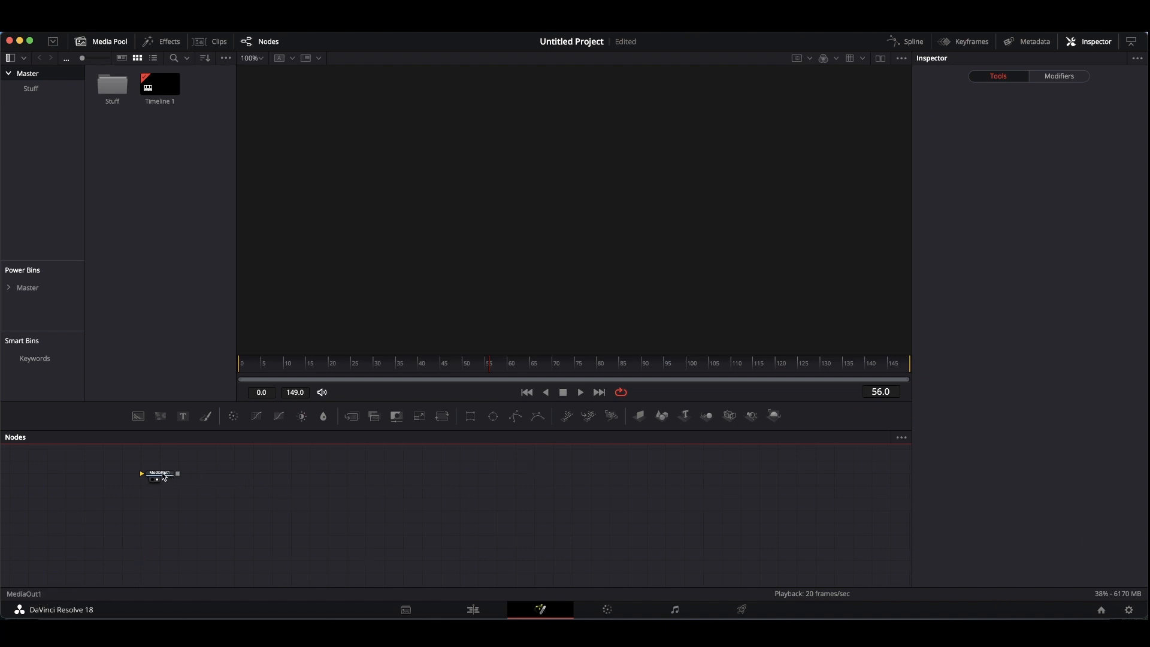
pyautogui.moveTo(162, 475); pyautogui.dragTo(803, 514)
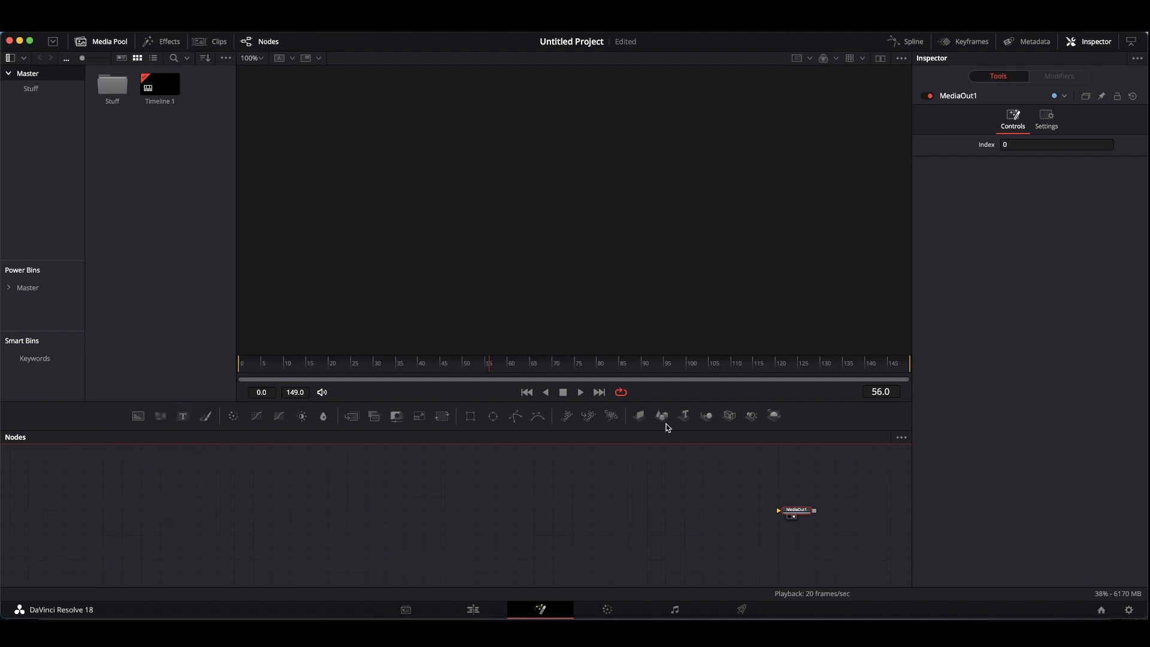
# Step: Add a Text+ node to the left of MediaOut1 and enter a first name in capitals as its text
pyautogui.click(184, 418)
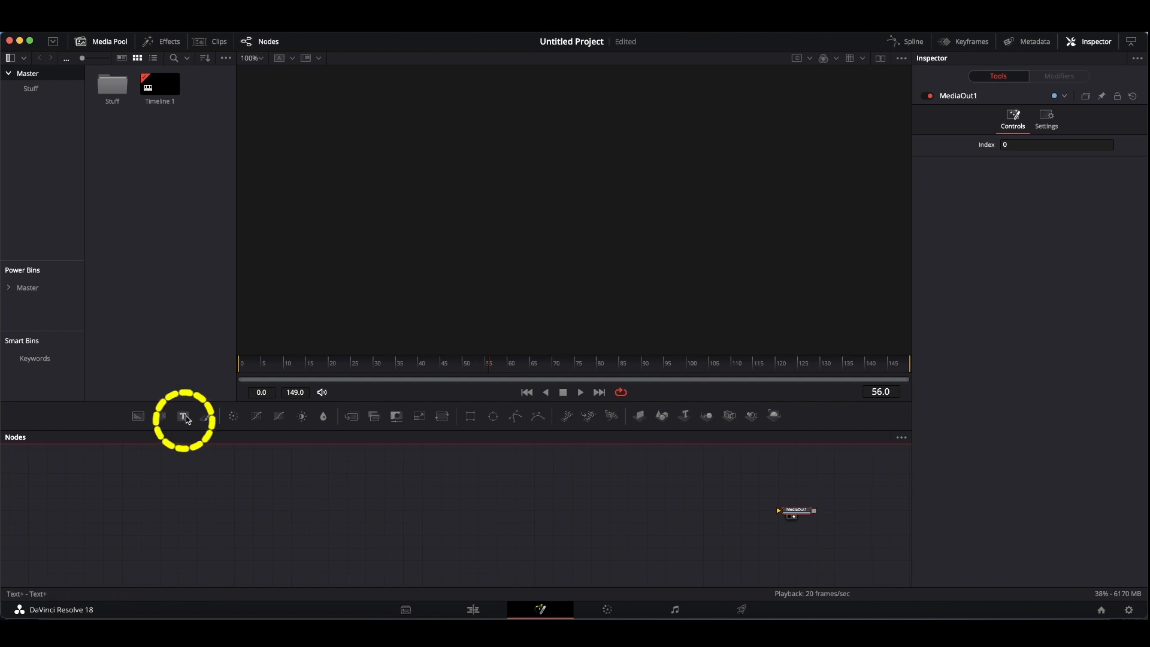
pyautogui.moveTo(184, 420); pyautogui.dragTo(329, 475)
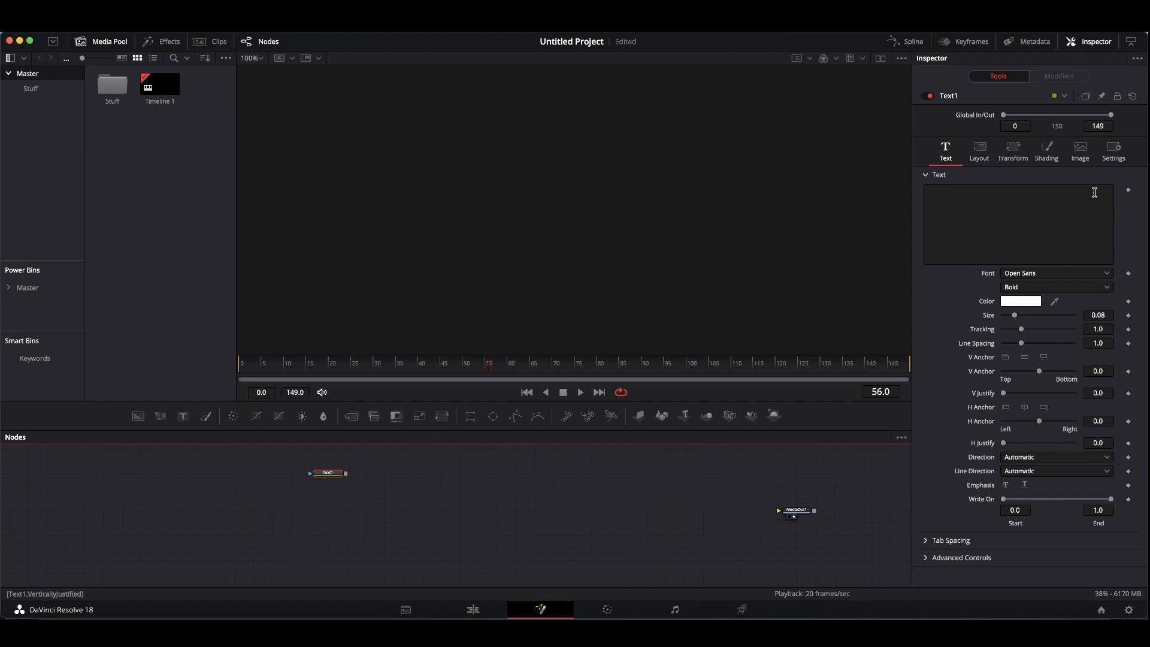
pyautogui.click(1092, 41)
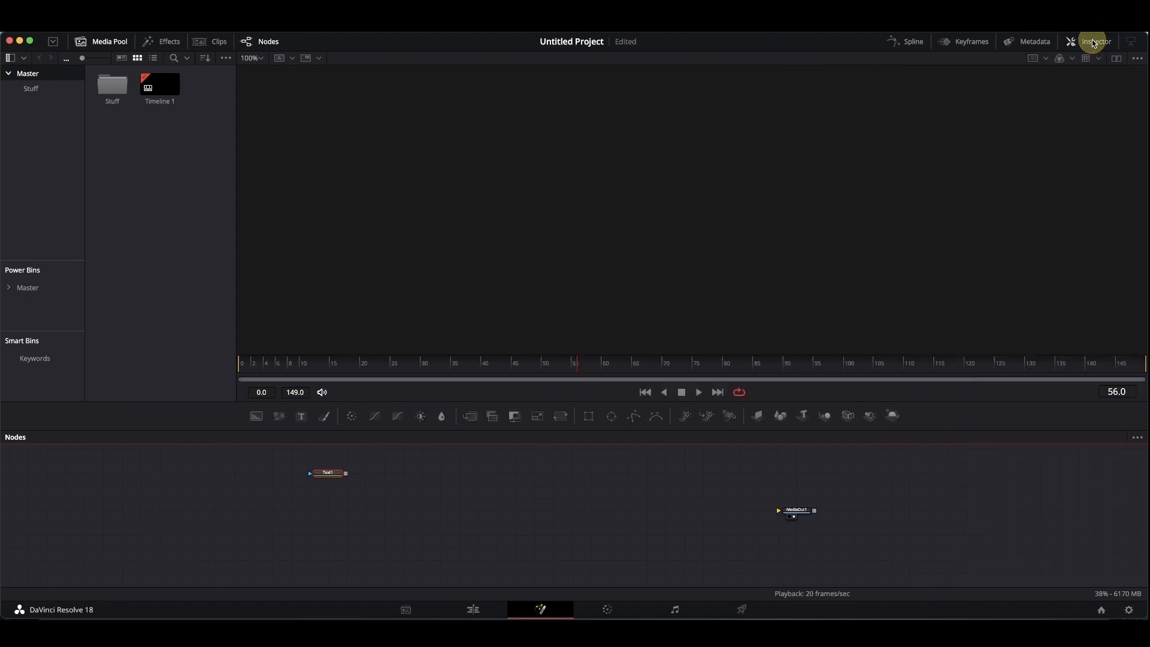
pyautogui.click(1094, 43)
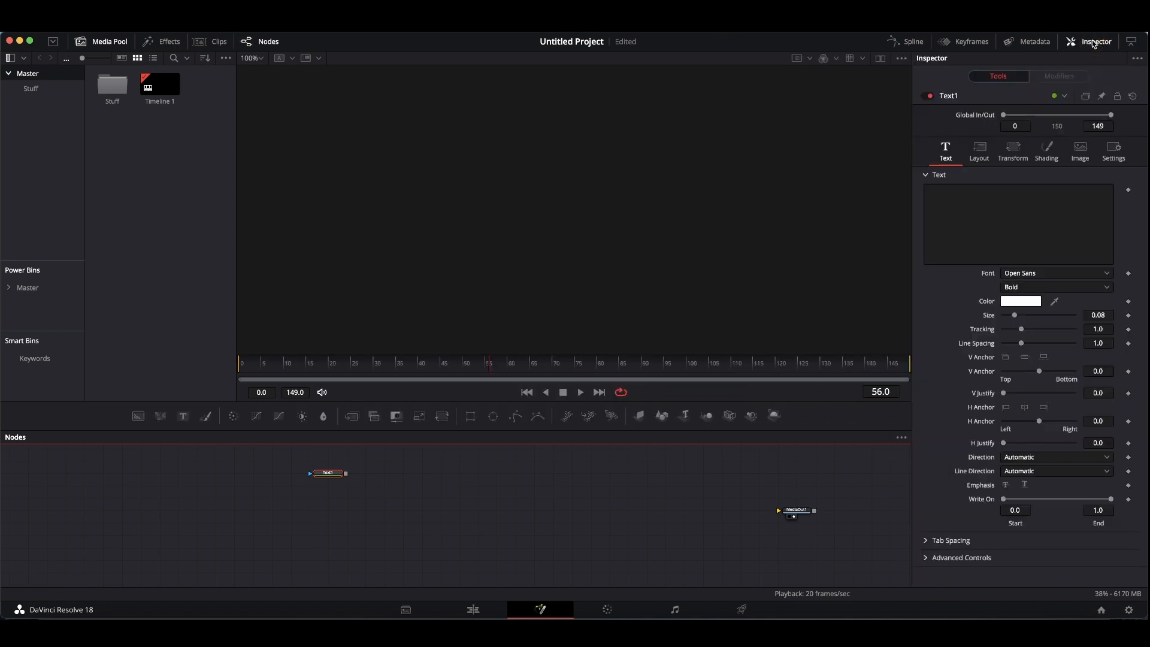
pyautogui.click(959, 220)
pyautogui.write('SIMON')
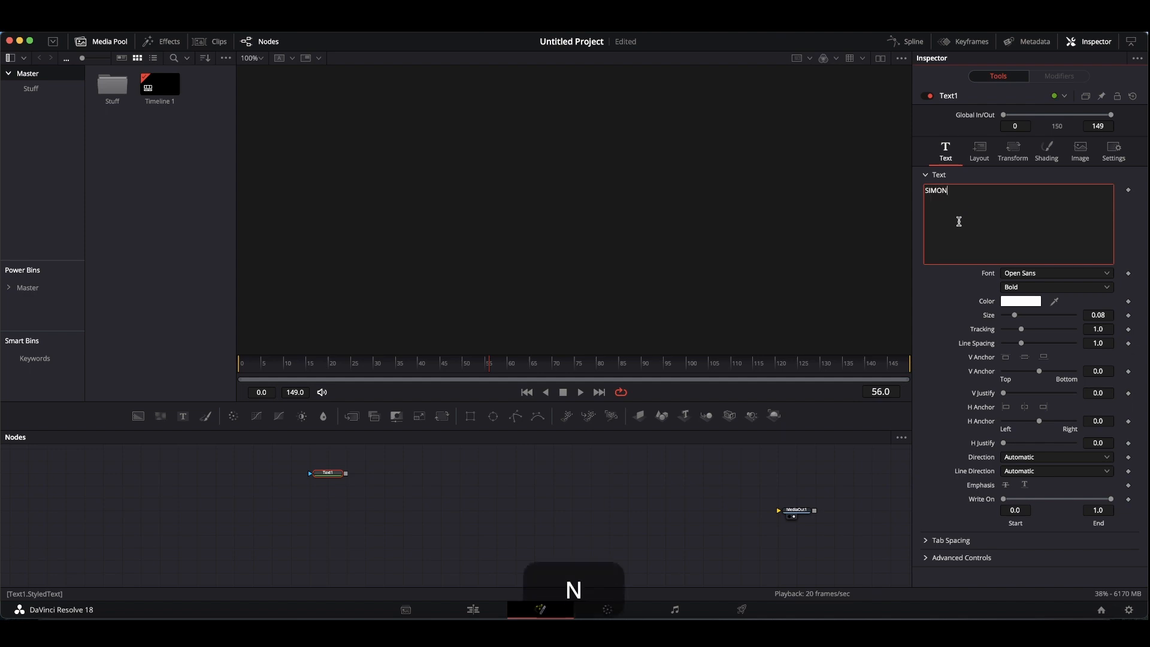
# Step: Set the text's font to Poppins in the Black Italic style
pyautogui.click(1042, 272)
pyautogui.press('Up')
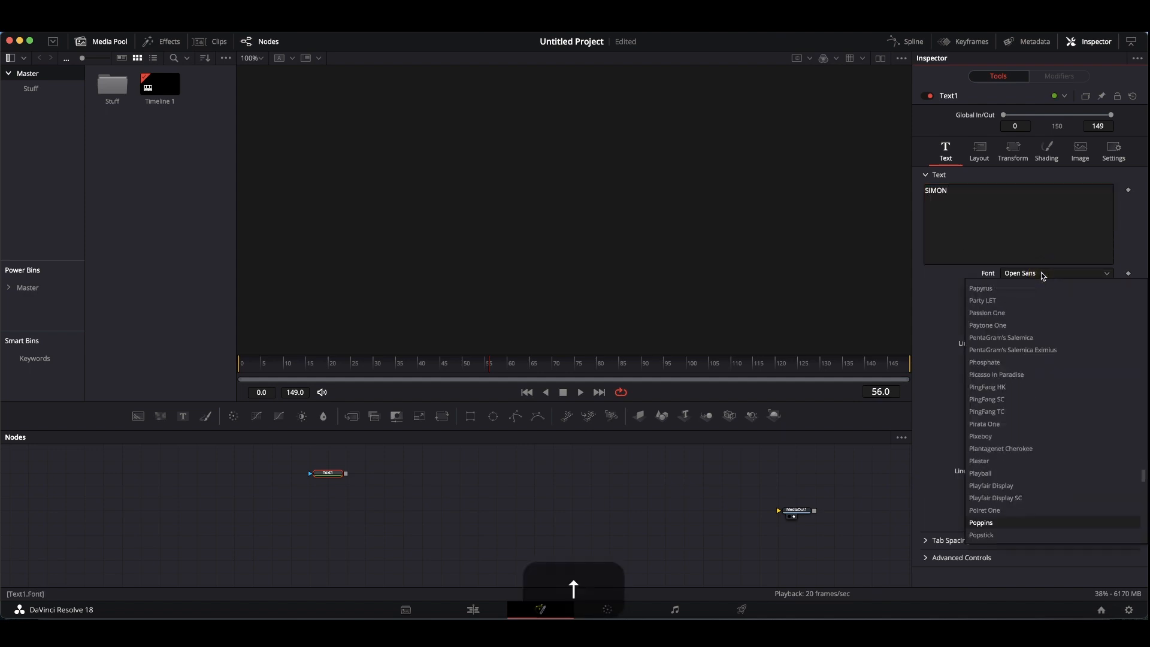
pyautogui.scroll(-3, 982, 539)
pyautogui.scroll(-1, 995, 479)
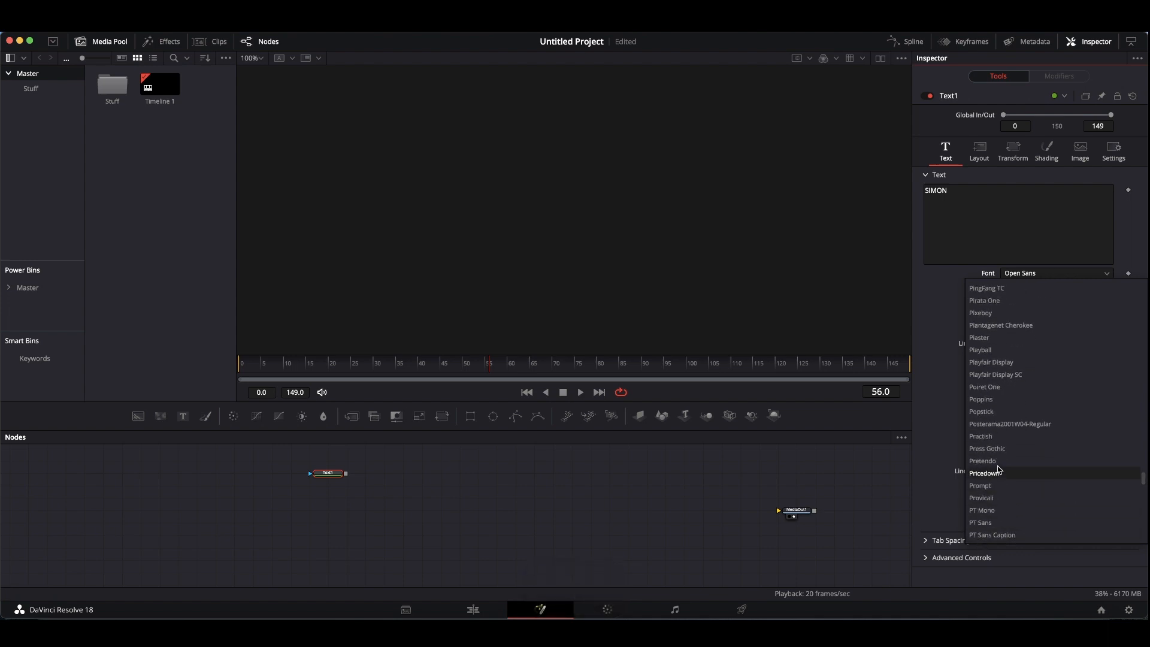
pyautogui.click(988, 399)
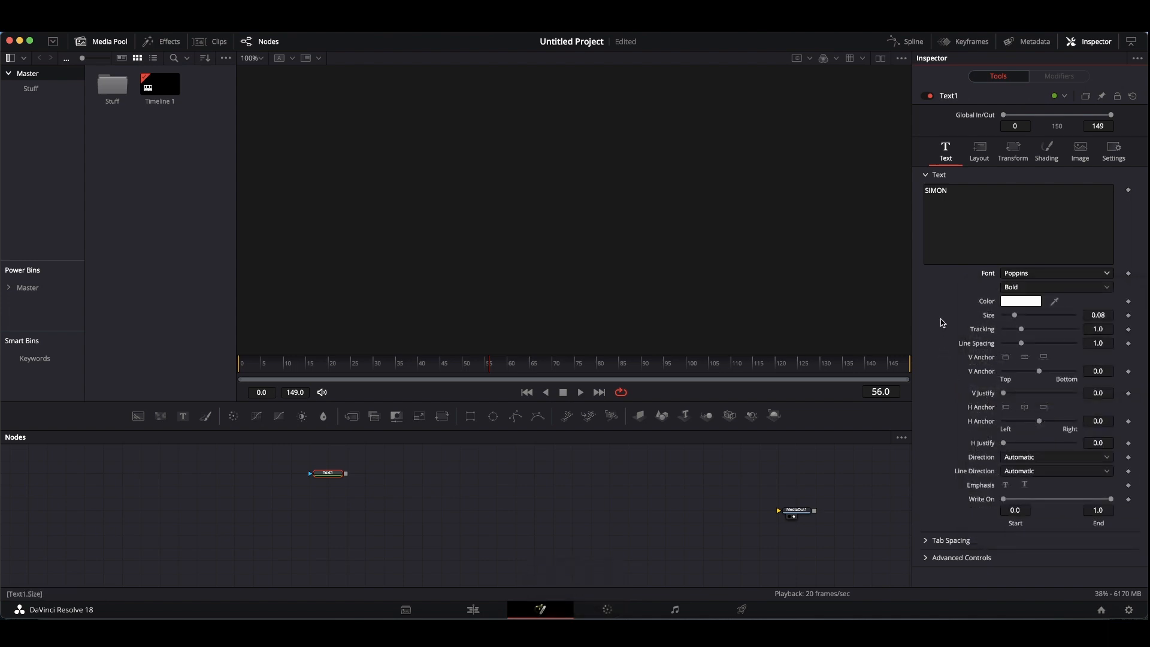
pyautogui.click(1030, 292)
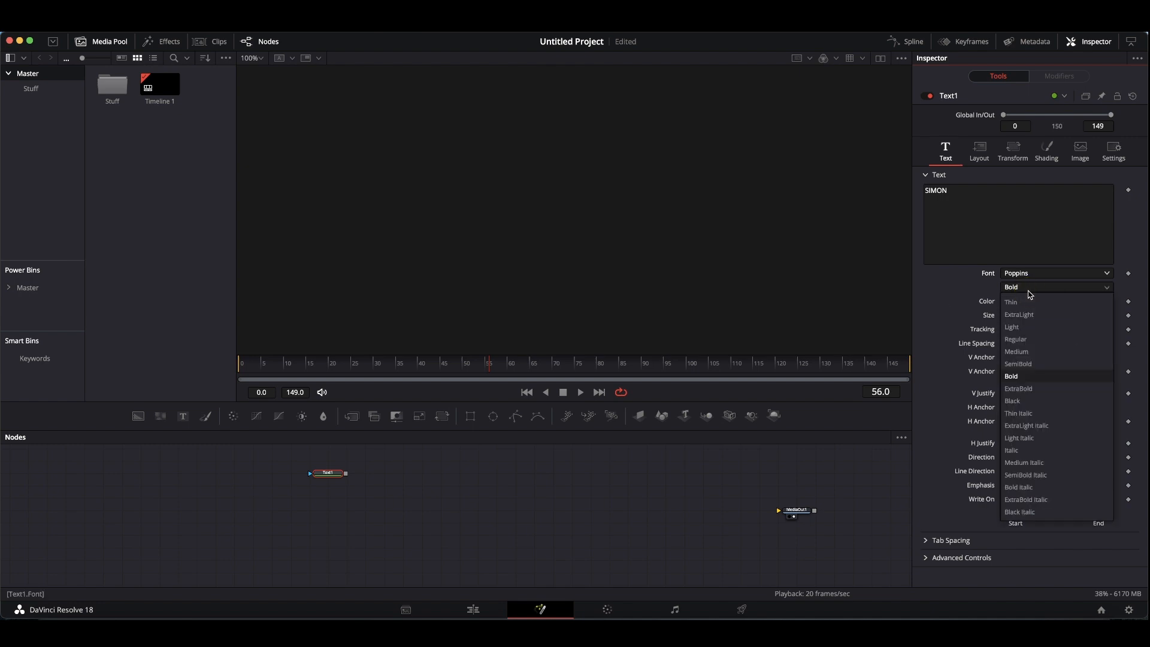
pyautogui.click(1021, 512)
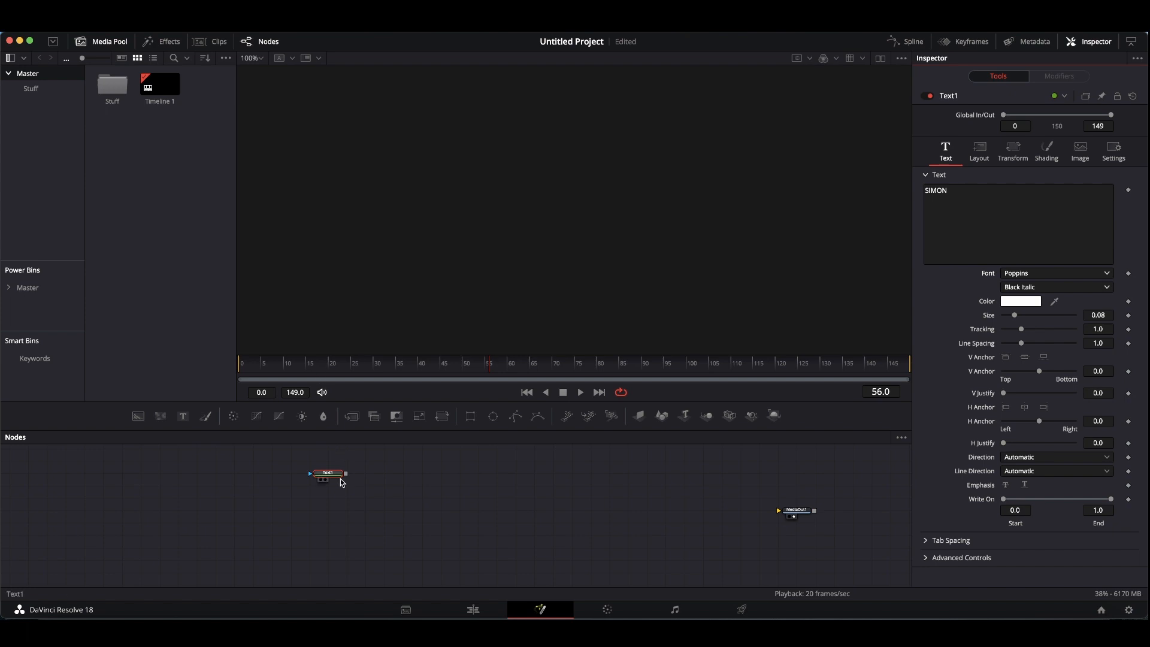
# Step: Display the Text1 node's output in the viewer
pyautogui.moveTo(340, 479); pyautogui.dragTo(403, 258)
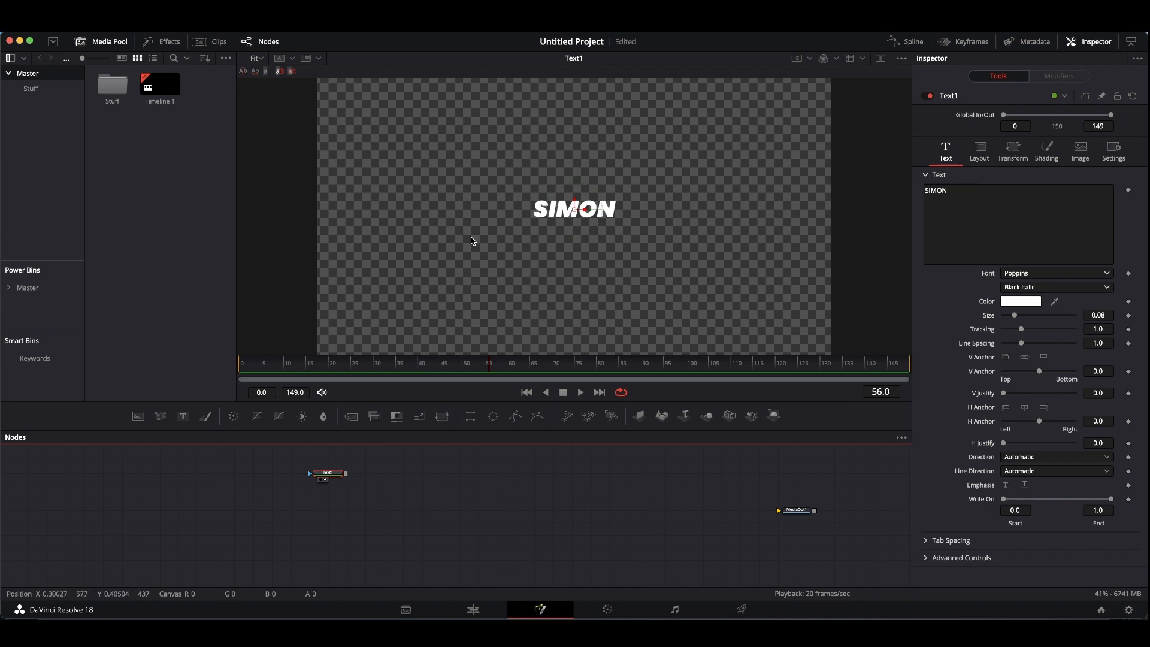
pyautogui.scroll(2, 471, 238)
pyautogui.scroll(-1, 477, 230)
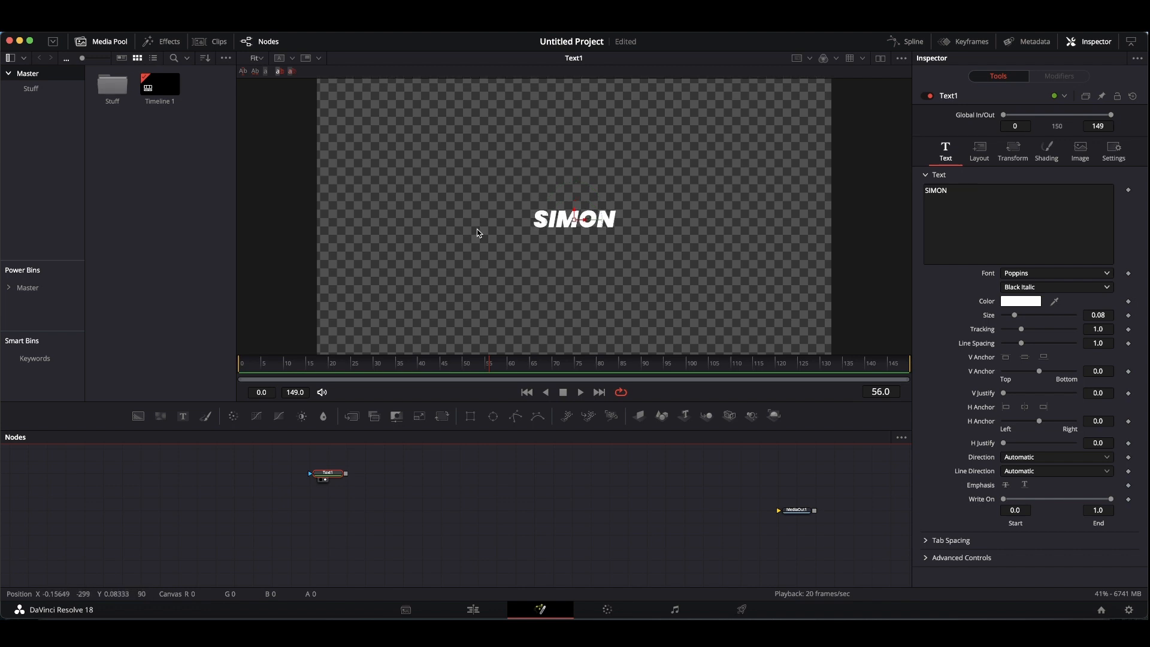
pyautogui.scroll(-2, 477, 230)
pyautogui.scroll(4, 678, 136)
pyautogui.scroll(-4, 680, 174)
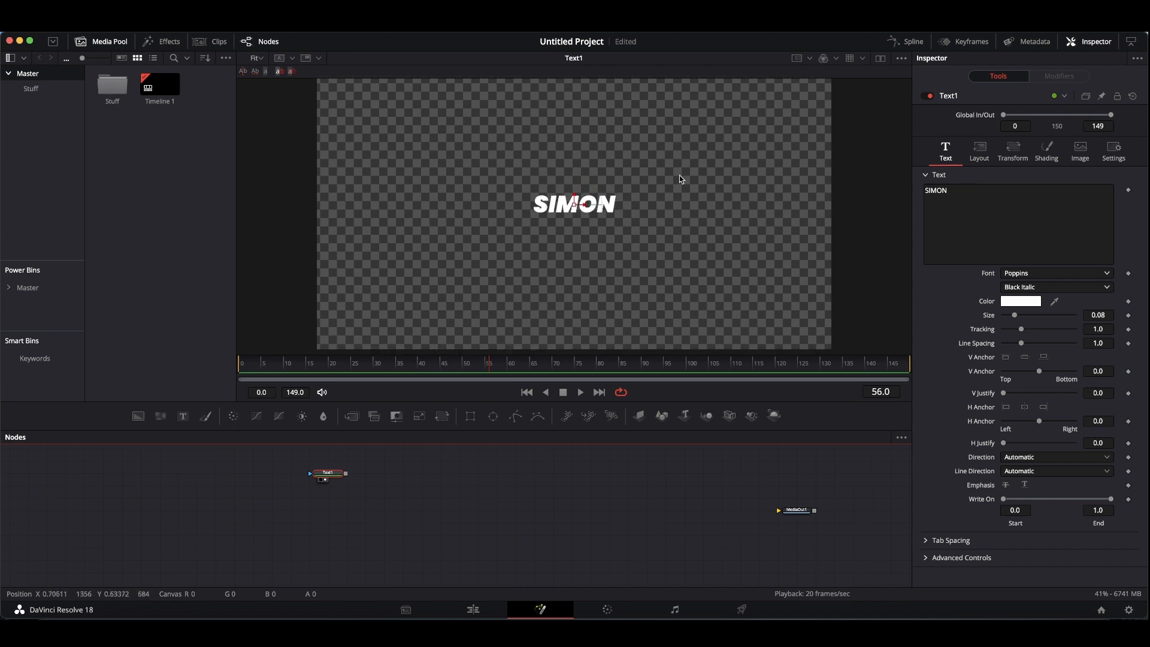
pyautogui.scroll(6, 679, 175)
pyautogui.scroll(-5, 678, 175)
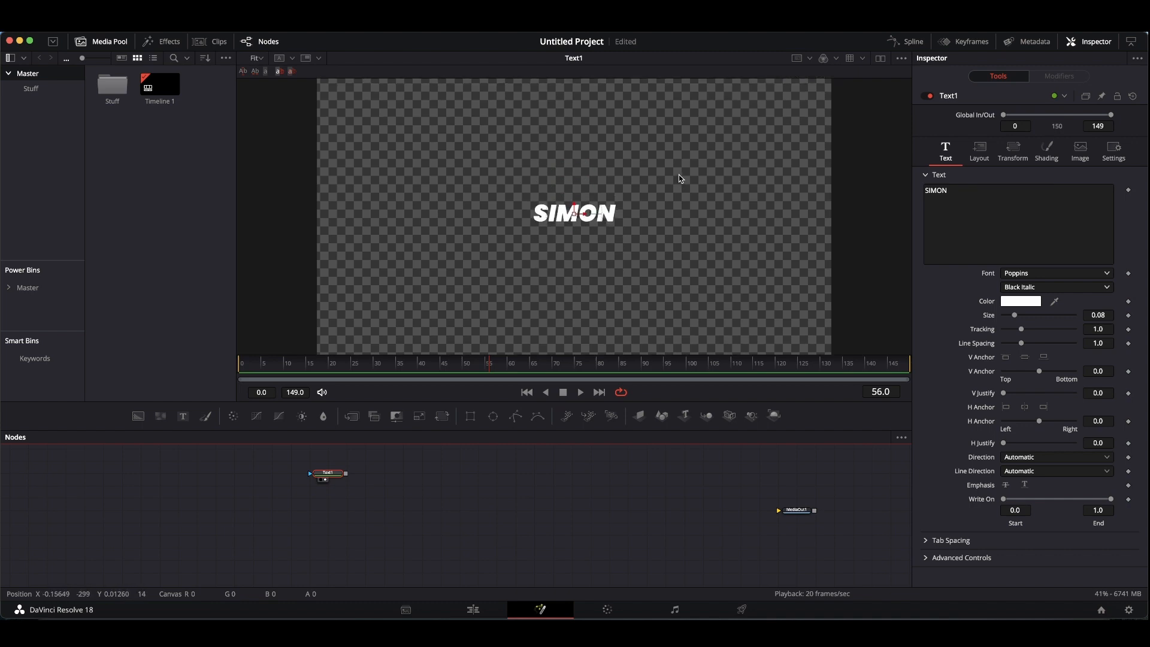
pyautogui.scroll(6, 678, 174)
pyautogui.scroll(-3, 678, 174)
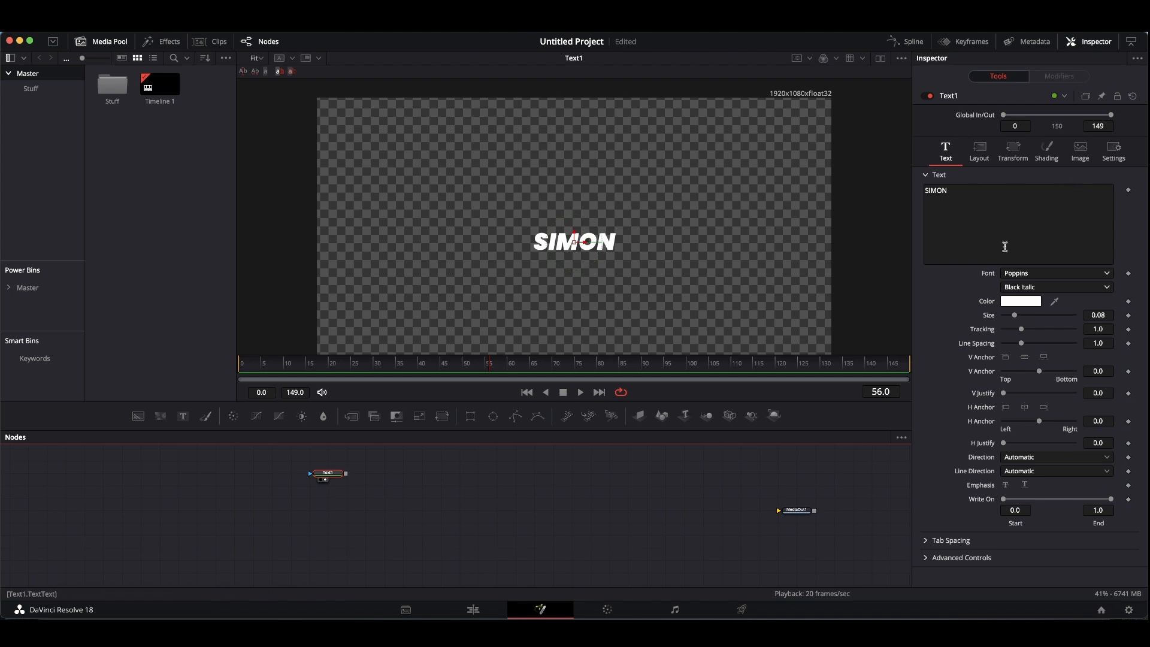
# Step: Anchor the text horizontally to the left and place it in the frame's upper-left corner at a size of about 0.1457
pyautogui.click(1007, 408)
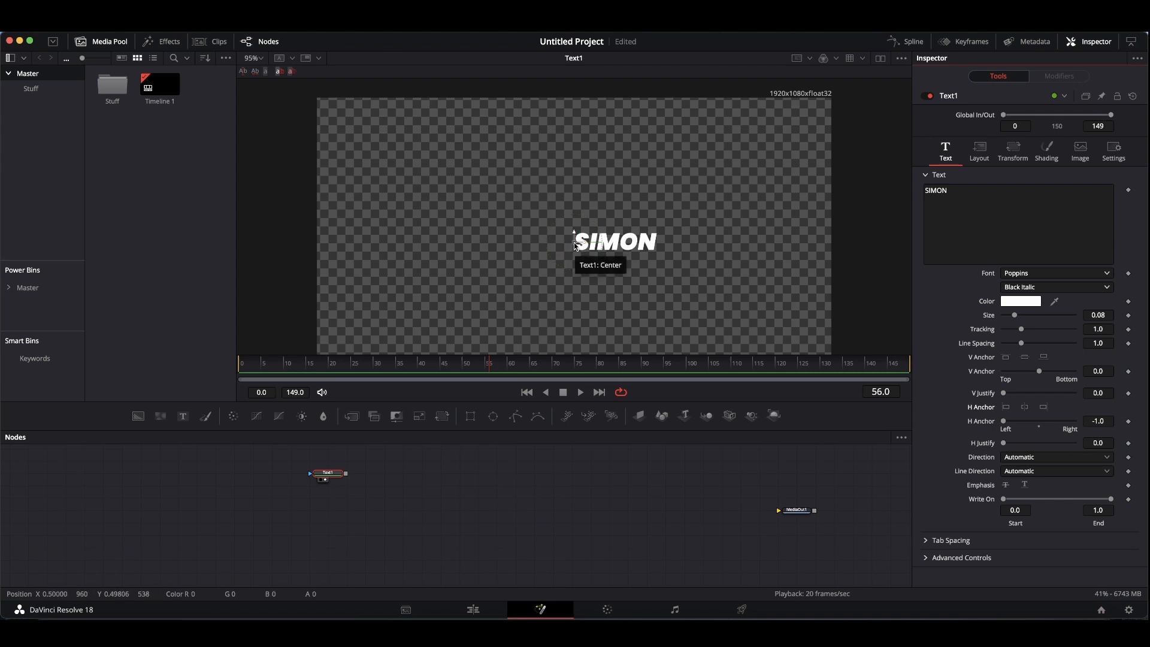
pyautogui.moveTo(574, 245); pyautogui.dragTo(375, 163)
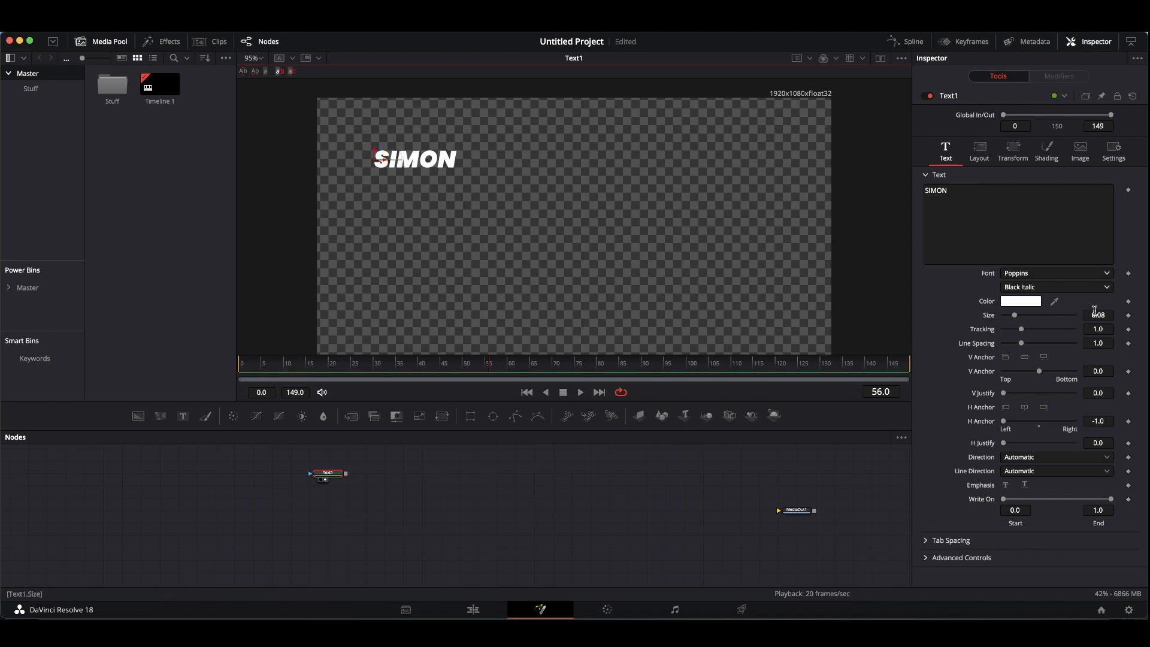
pyautogui.moveTo(1017, 320); pyautogui.dragTo(1026, 319)
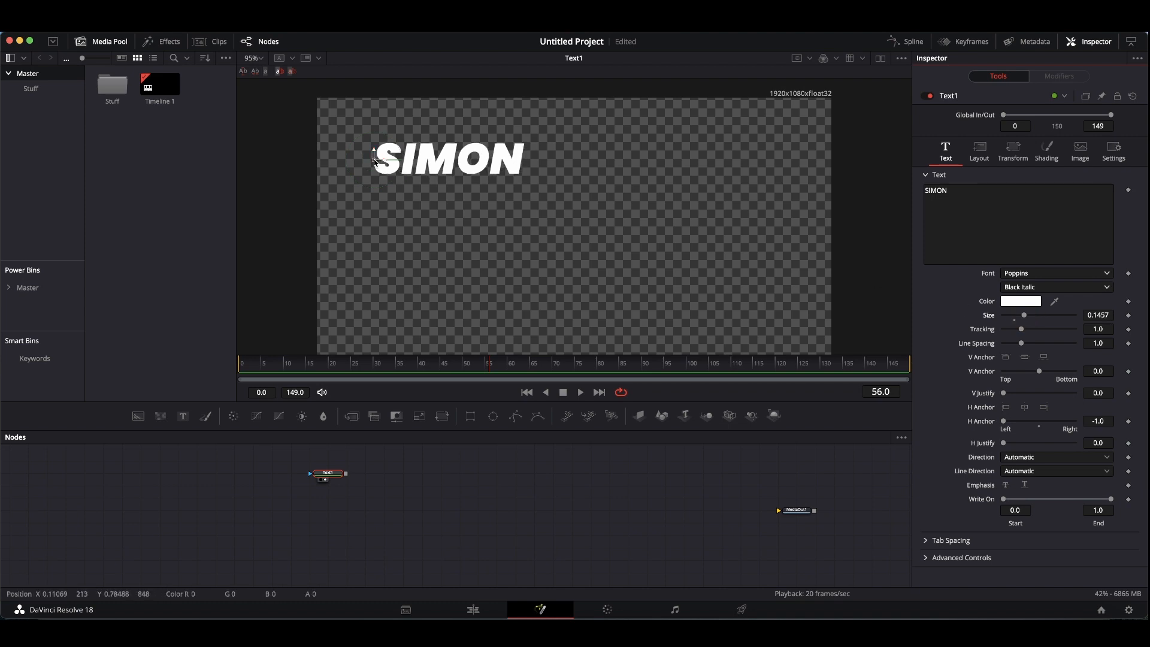
pyautogui.moveTo(375, 159); pyautogui.dragTo(323, 124)
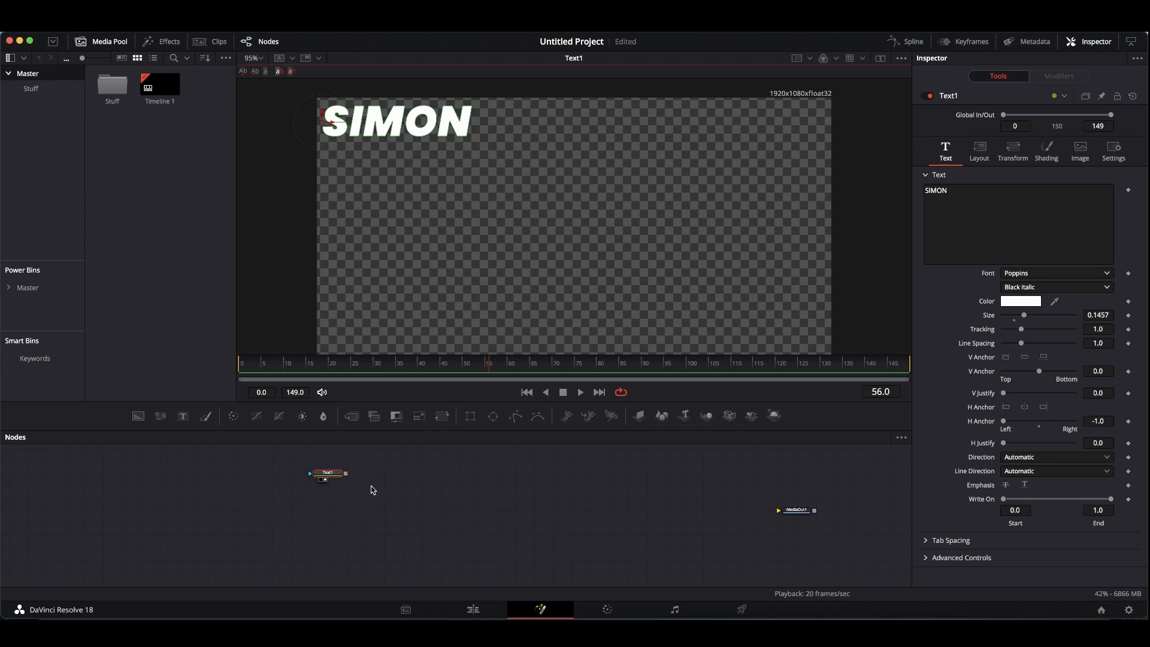
# Step: Copy the Text1 node and paste it as a linked instance directly below the original
pyautogui.click(333, 477)
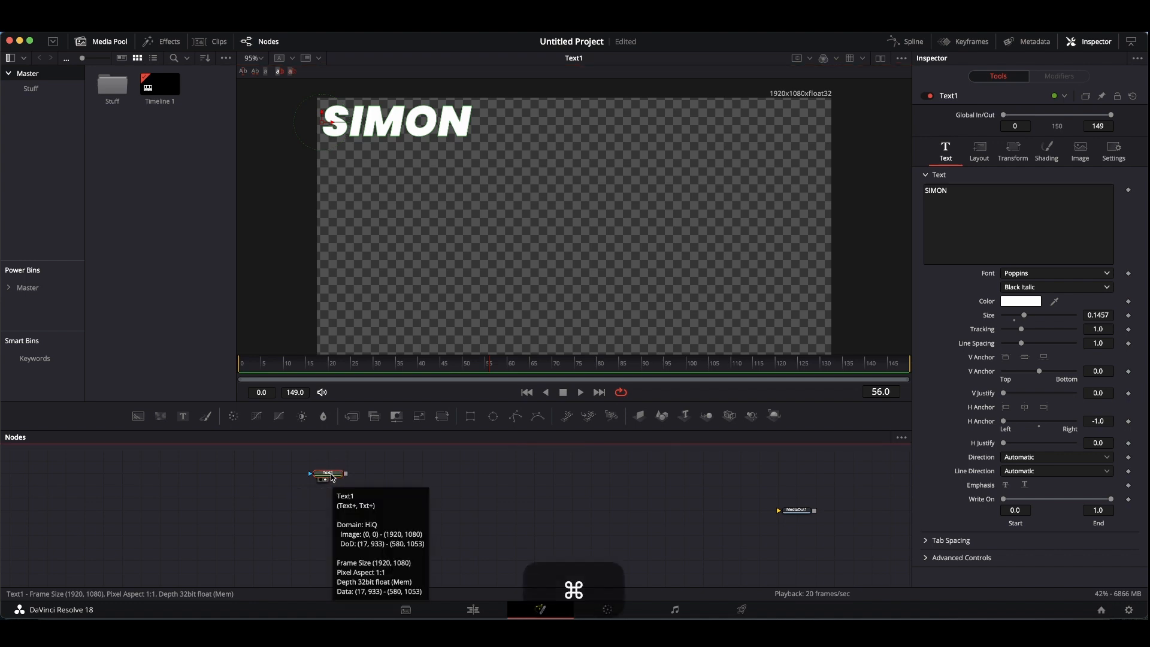
pyautogui.press('super+c')
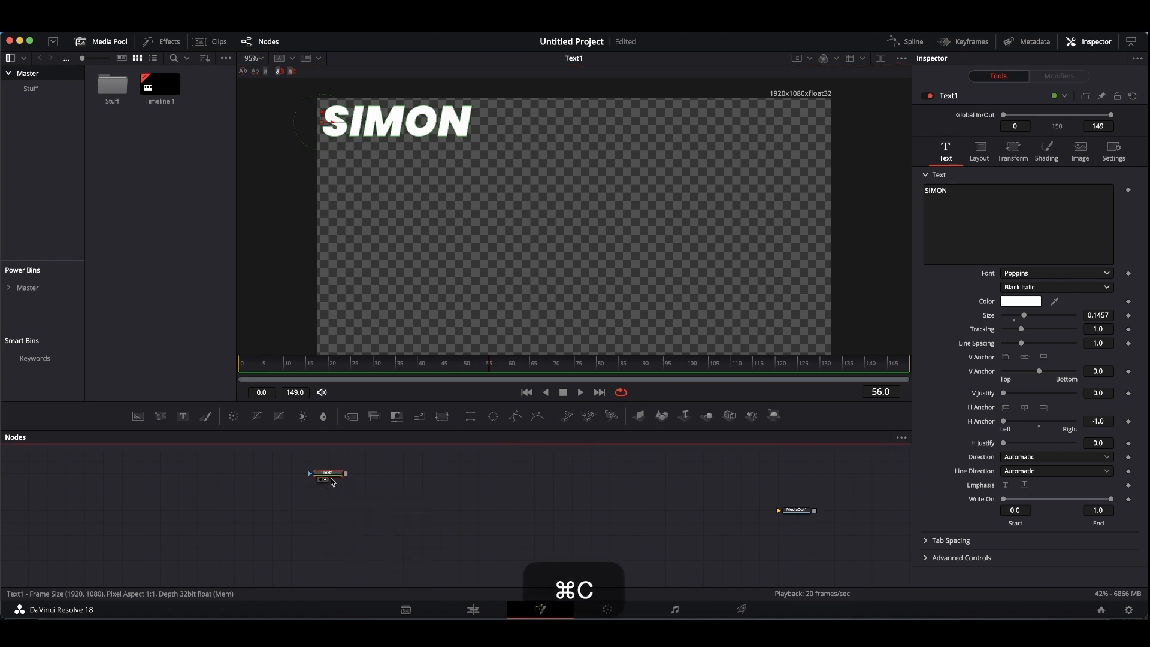
pyautogui.click(327, 509)
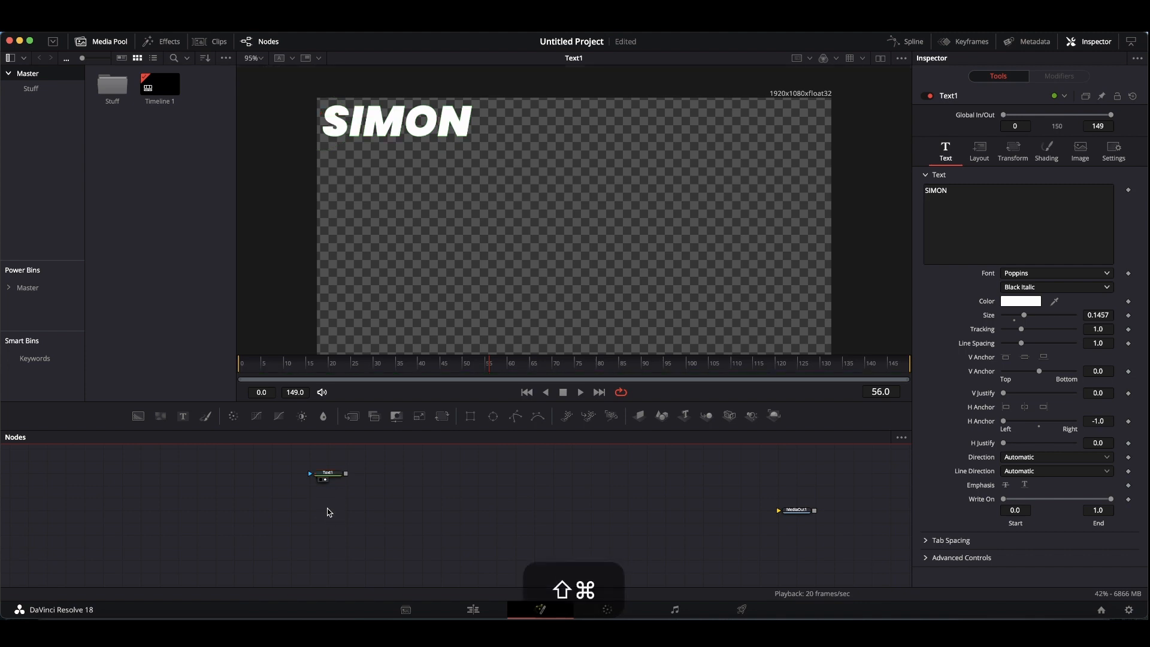
pyautogui.press('shift+super+v')
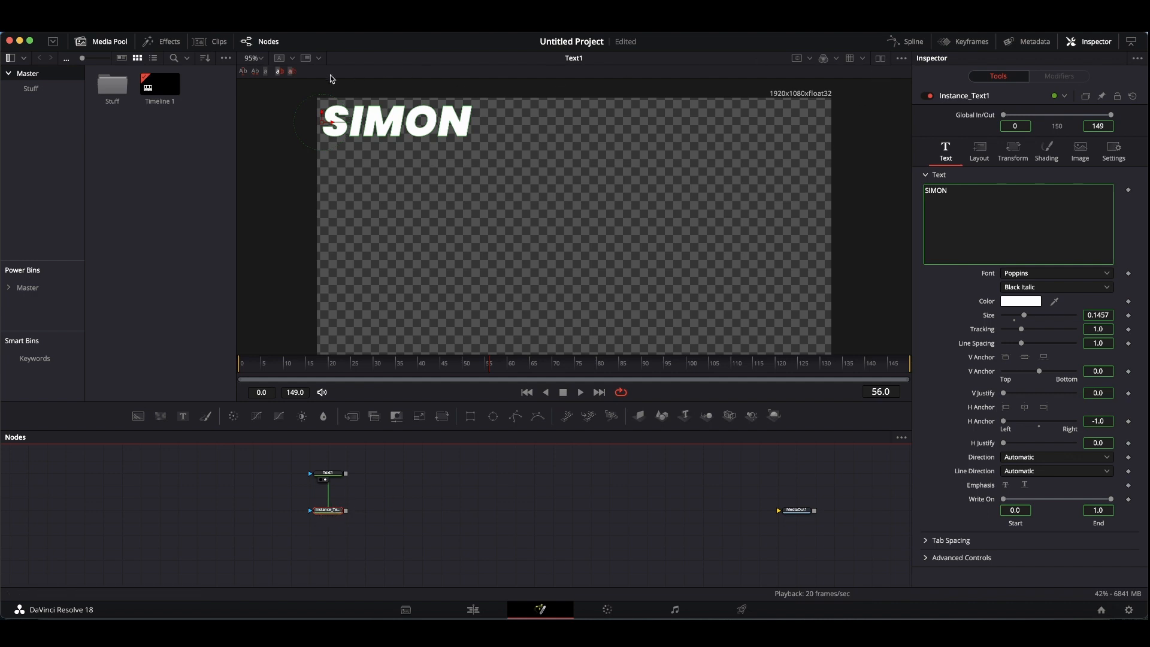
# Step: Split the viewer into two equal panes, showing the instance beside the original text, with the original's view set to Fit
pyautogui.click(881, 59)
pyautogui.click(881, 59)
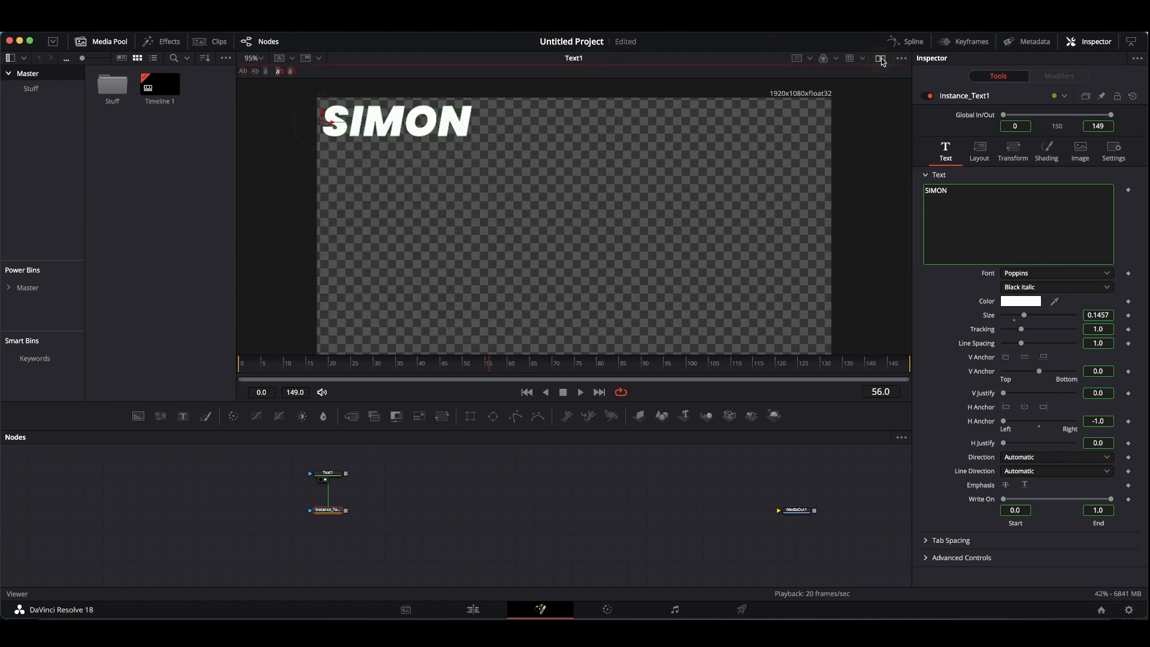
pyautogui.click(881, 58)
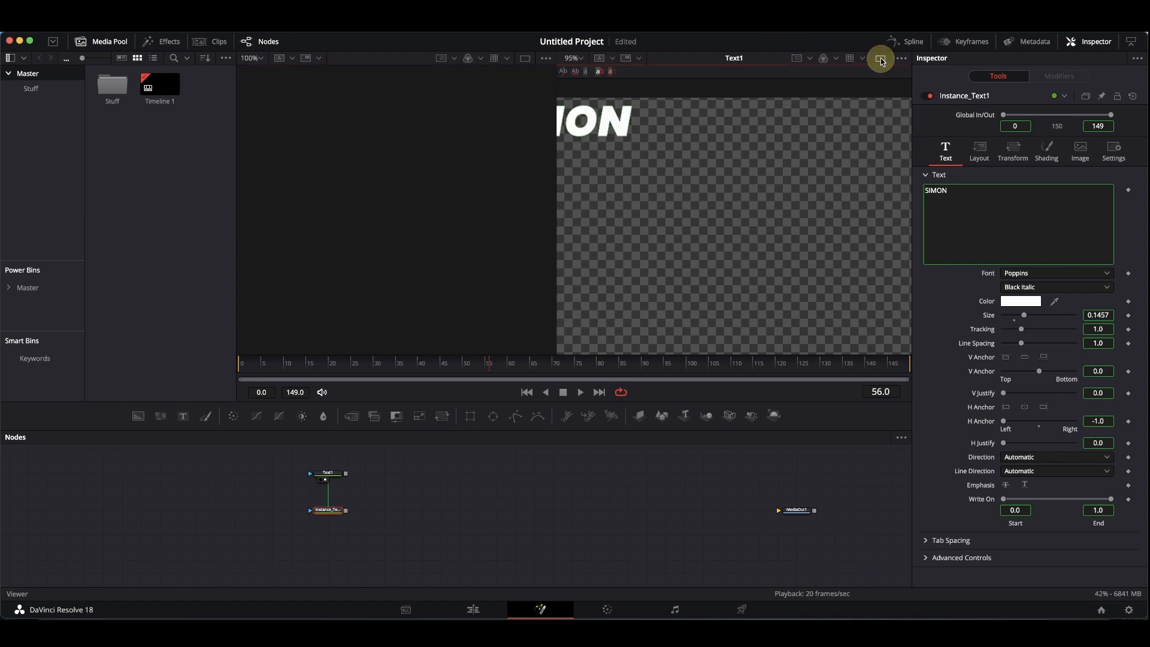
pyautogui.click(574, 59)
pyautogui.click(577, 70)
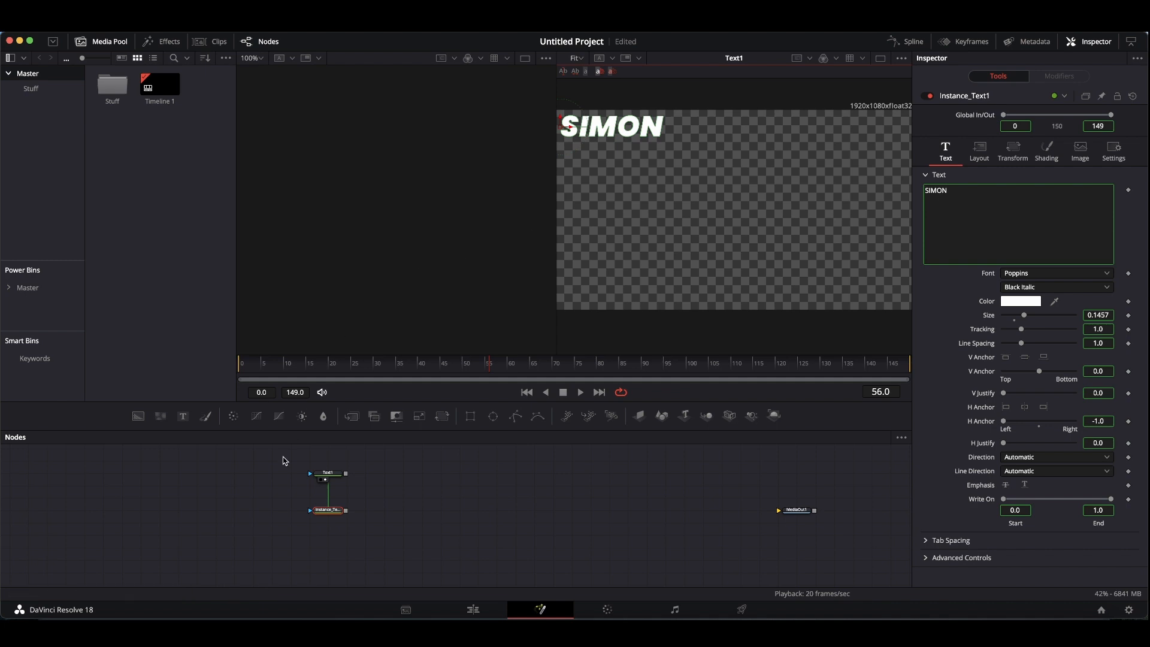
pyautogui.moveTo(324, 508); pyautogui.dragTo(359, 237)
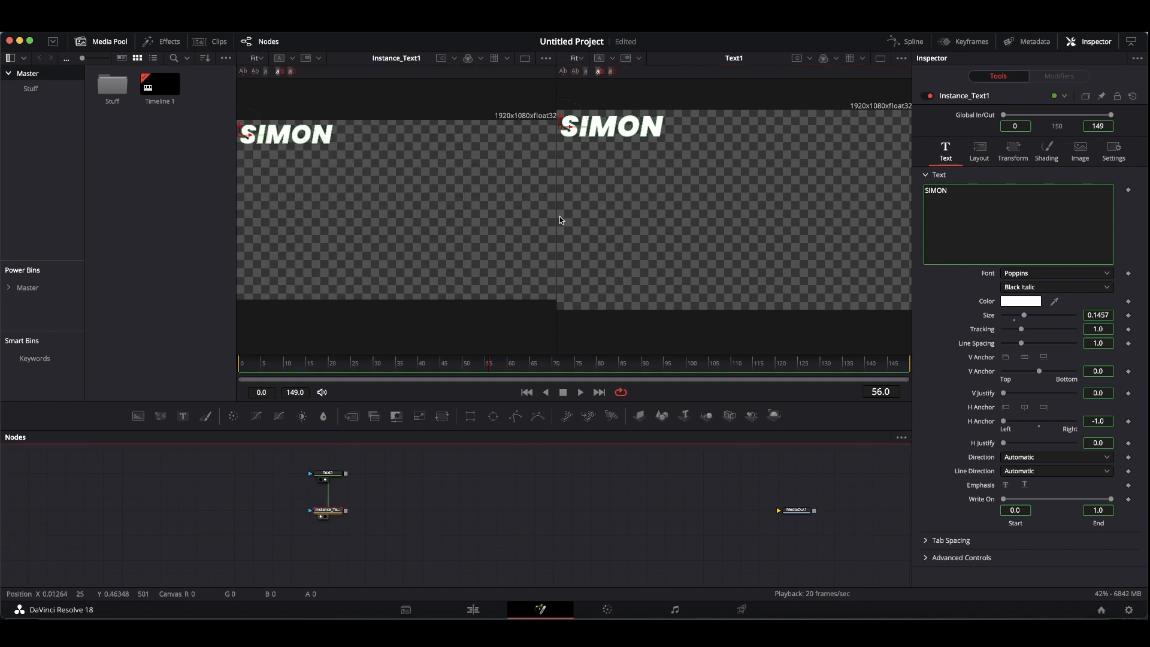
pyautogui.moveTo(556, 215)
pyautogui.mouseDown()
pyautogui.moveTo(585, 226)
pyautogui.moveTo(576, 223)
pyautogui.mouseUp()
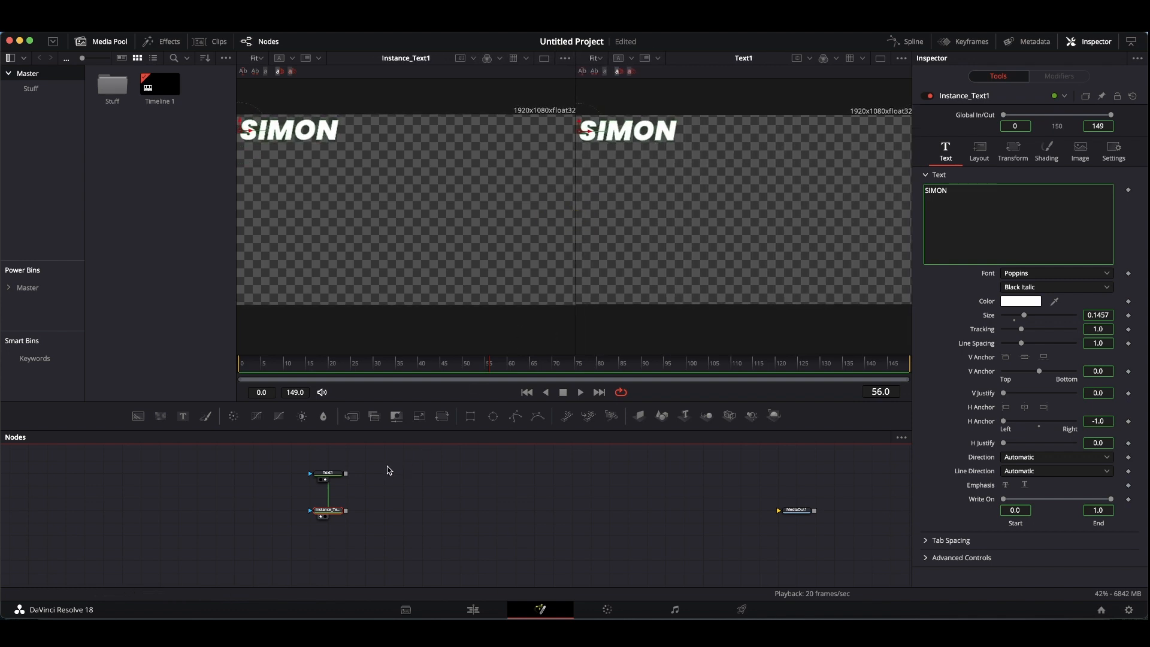
# Step: Try enlarging the original Text1 to a size of about 0.2126 to test the instance link, and undo the change
pyautogui.click(332, 472)
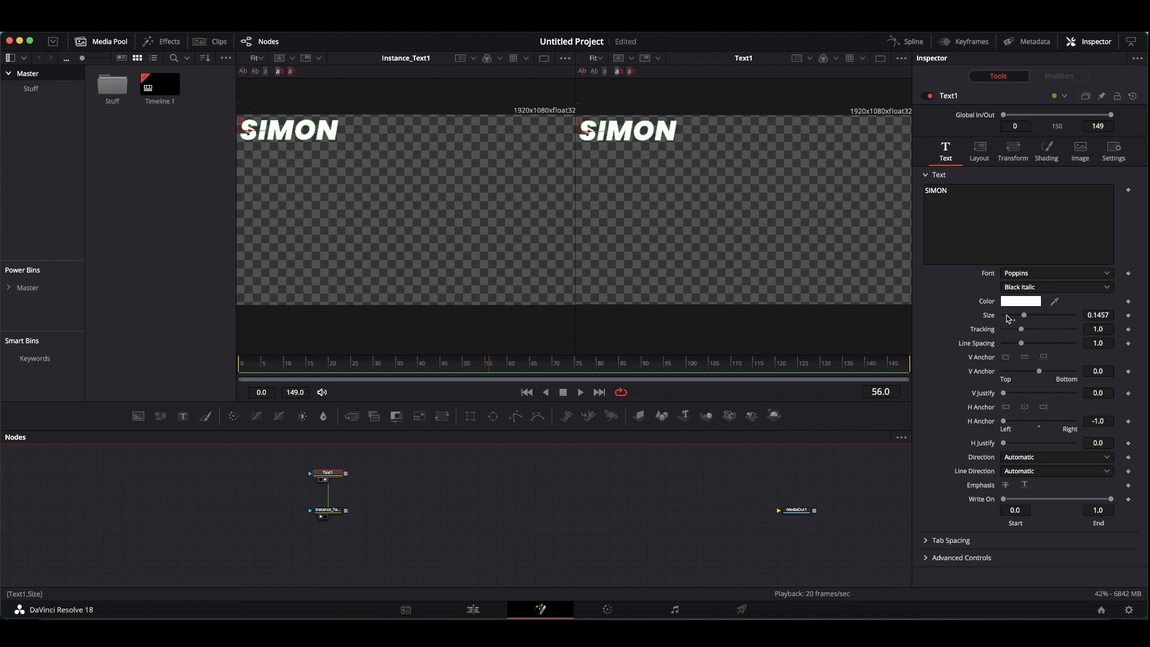
pyautogui.moveTo(1025, 319); pyautogui.dragTo(1034, 318)
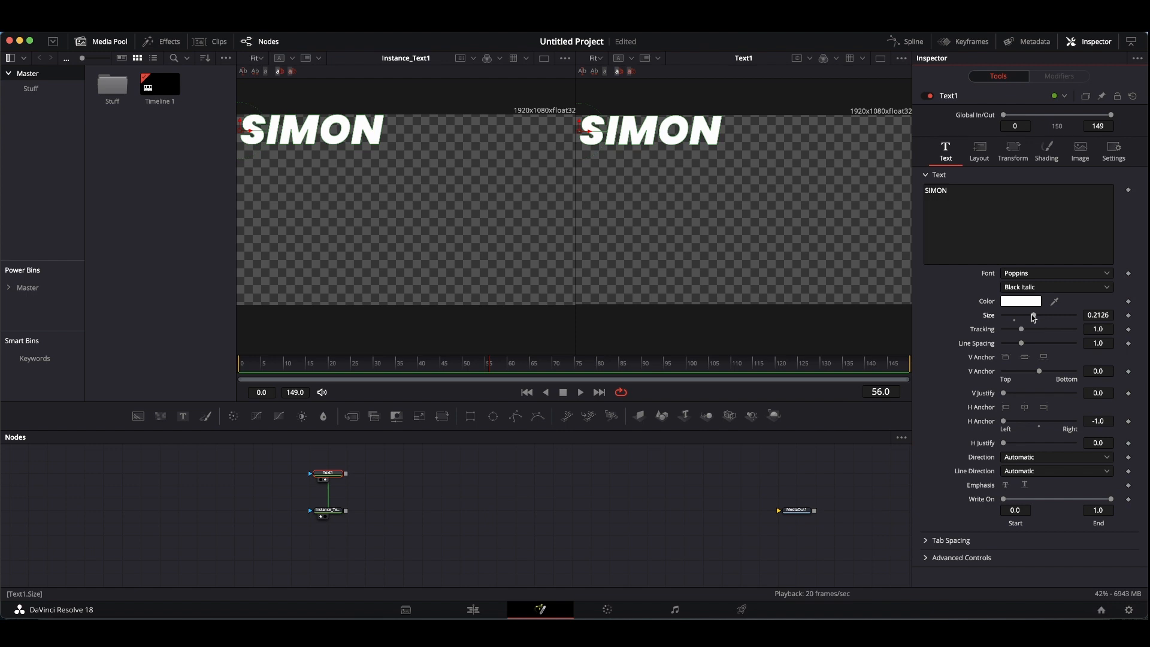
pyautogui.press('super+z')
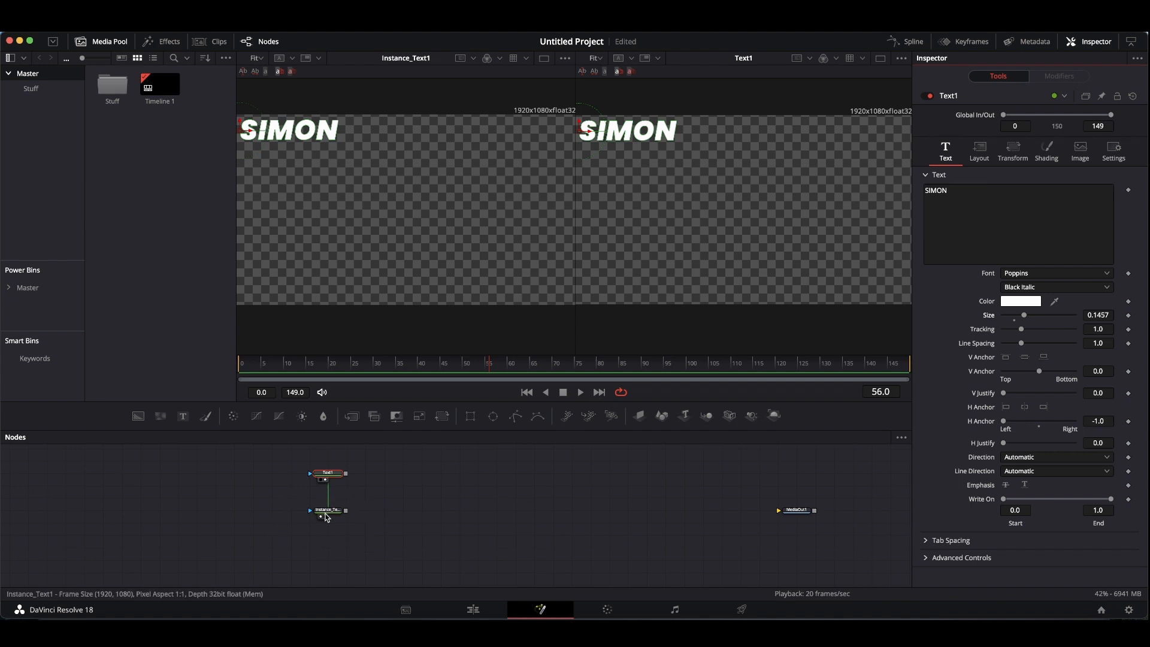
pyautogui.moveTo(329, 514)
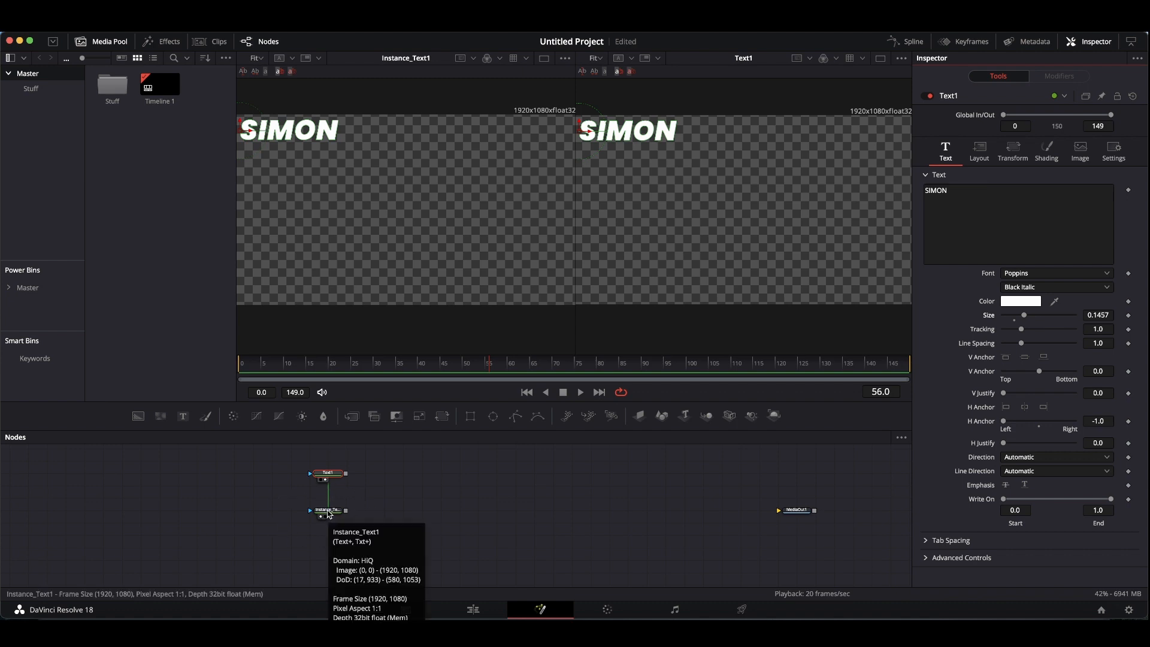
# Step: Deinstance the Appearance property in the shading of Instance_Text1 and switch that text's appearance to outline
pyautogui.click(329, 511)
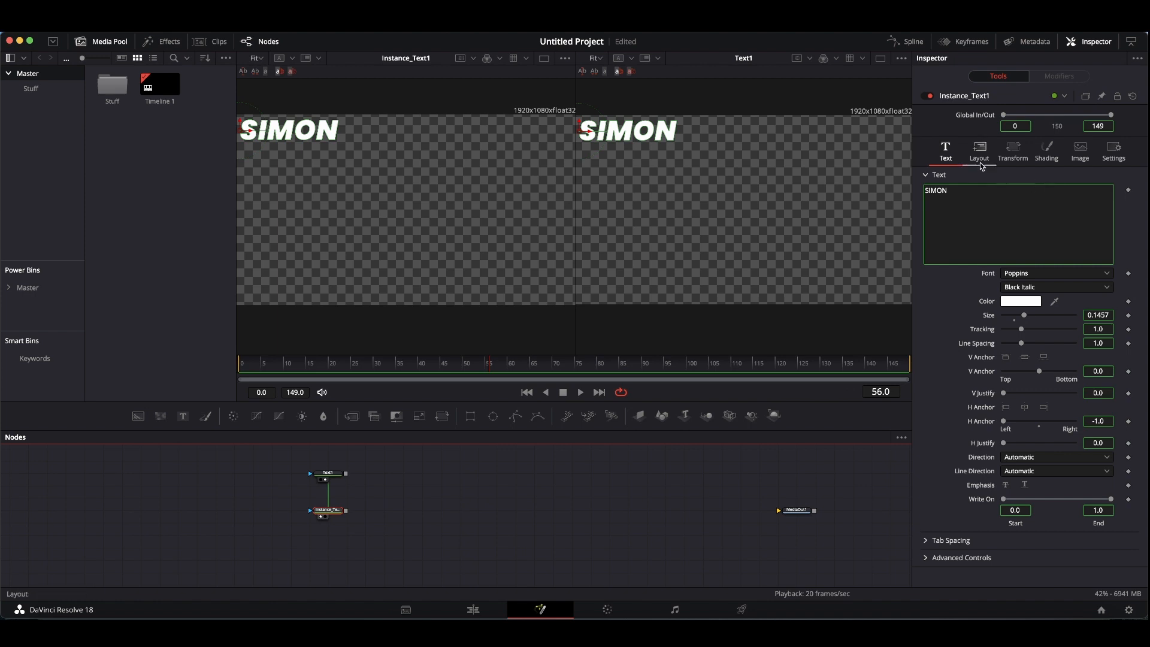
pyautogui.click(1051, 154)
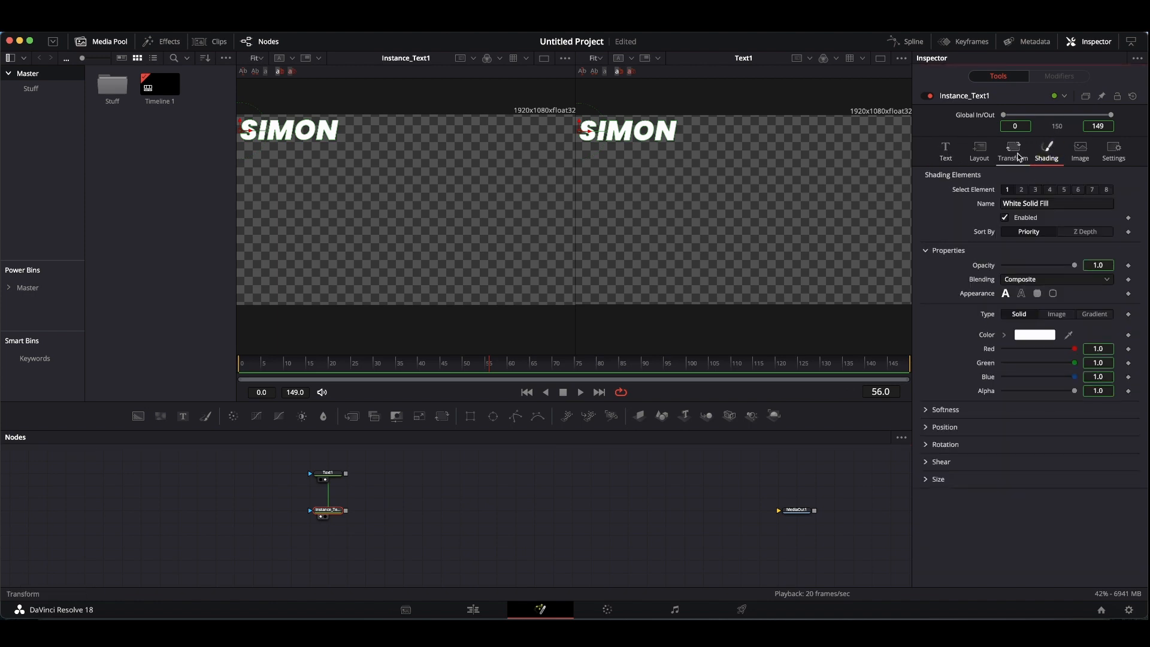
pyautogui.rightClick(976, 298)
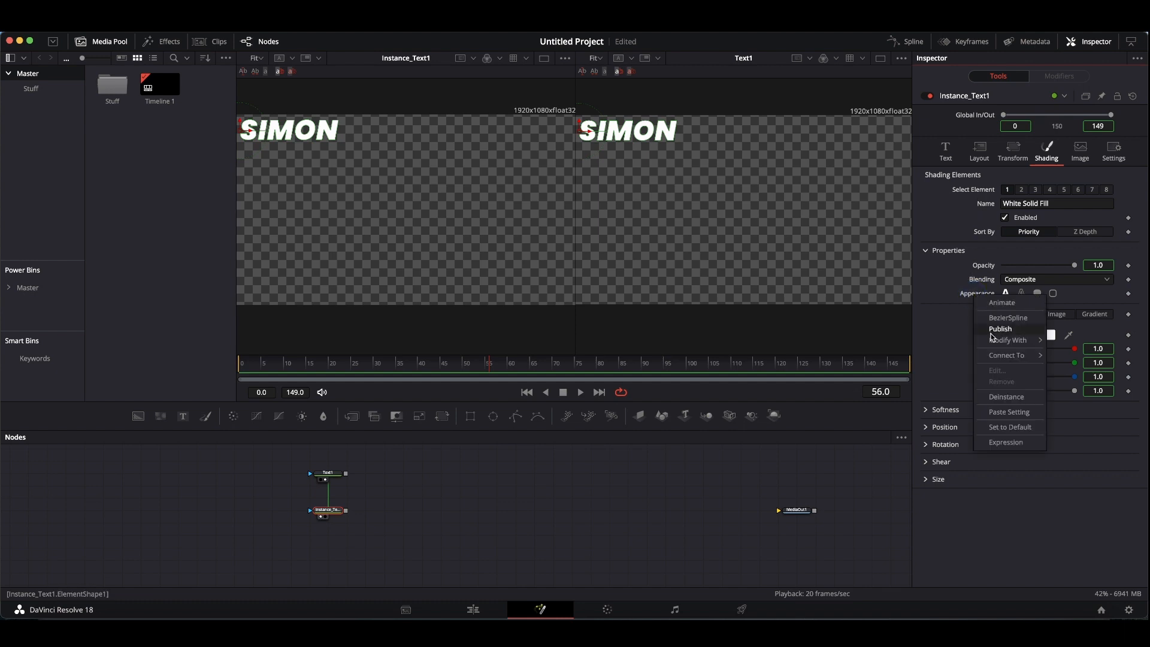
pyautogui.click(997, 400)
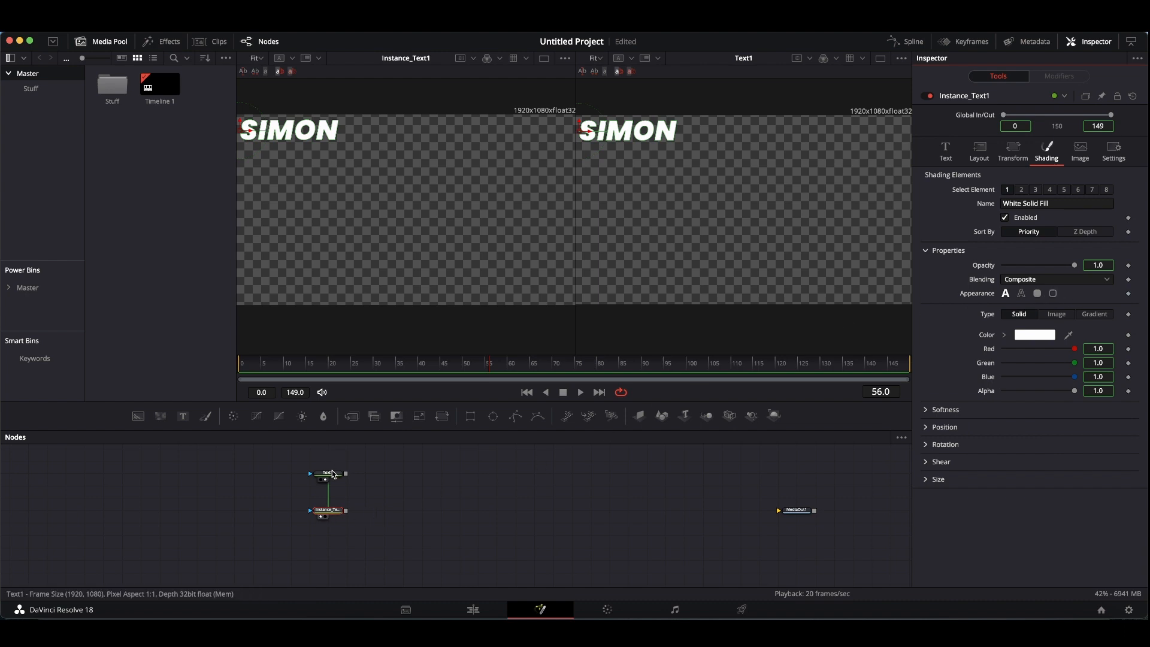
pyautogui.click(330, 517)
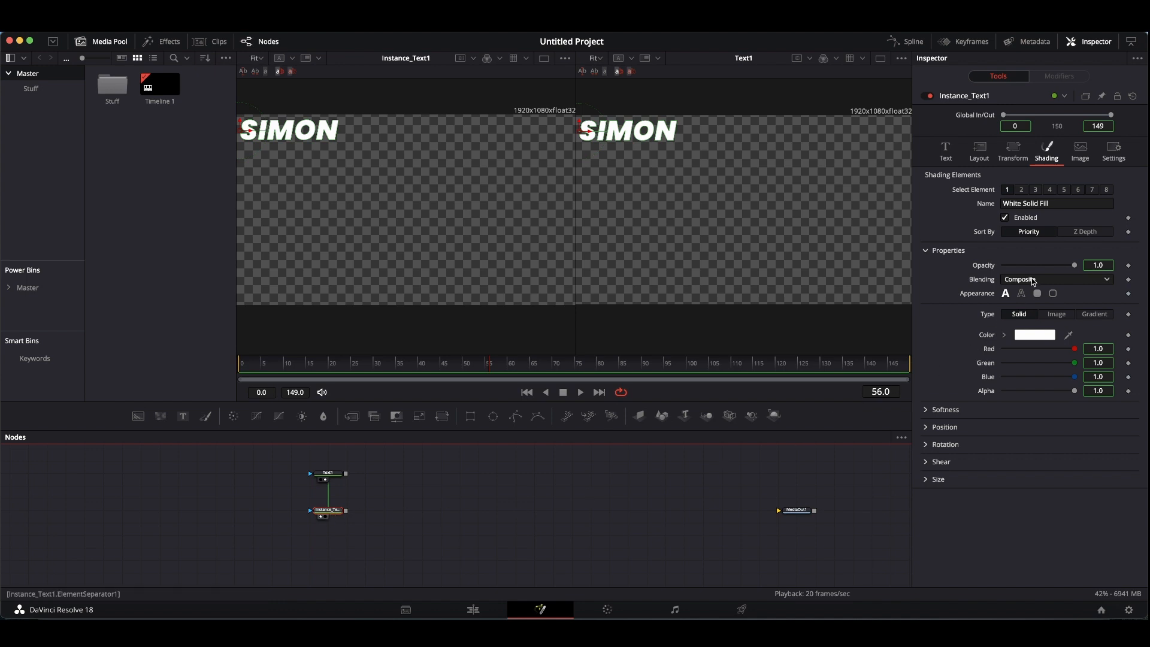
pyautogui.click(1022, 294)
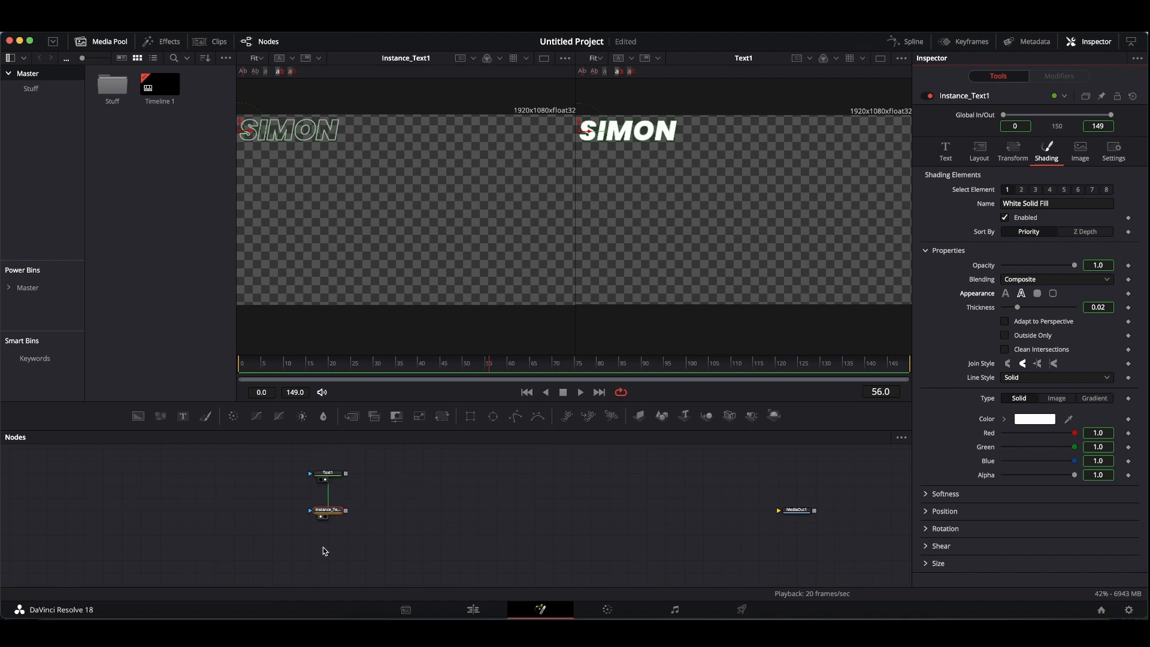
# Step: Merge Text1 as the foreground over Instance_Text1 as the background, and show the merge in the viewer that displays Text1
pyautogui.click(347, 475)
pyautogui.moveTo(384, 468); pyautogui.dragTo(424, 510)
pyautogui.moveTo(353, 503); pyautogui.dragTo(408, 510)
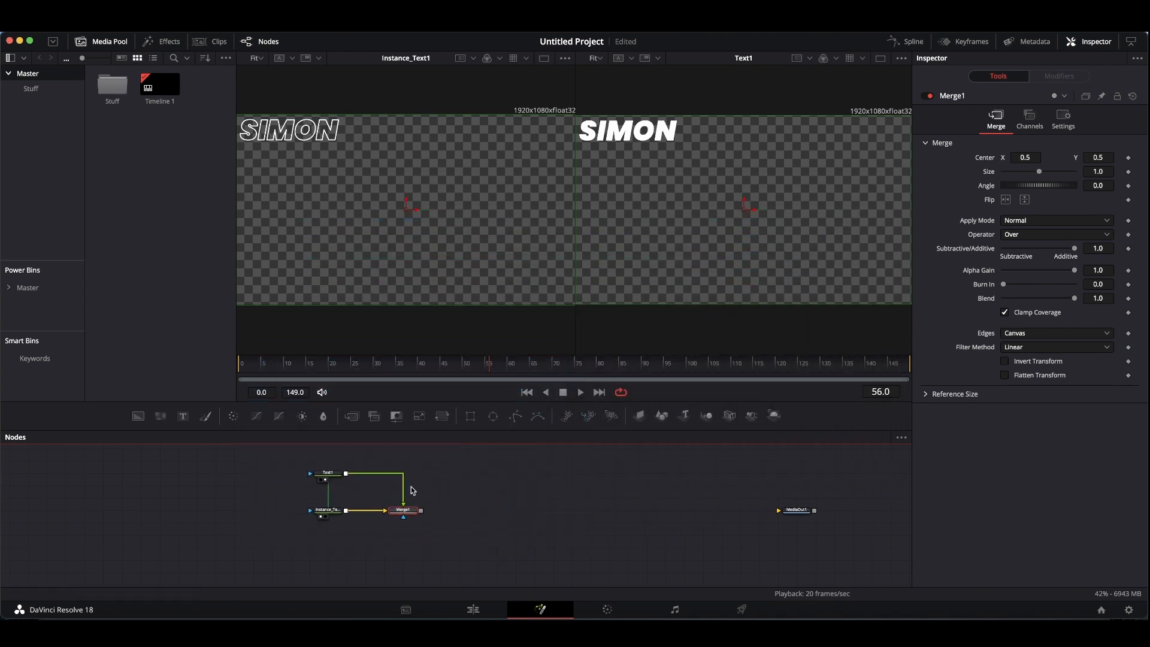
pyautogui.moveTo(408, 510); pyautogui.dragTo(619, 239)
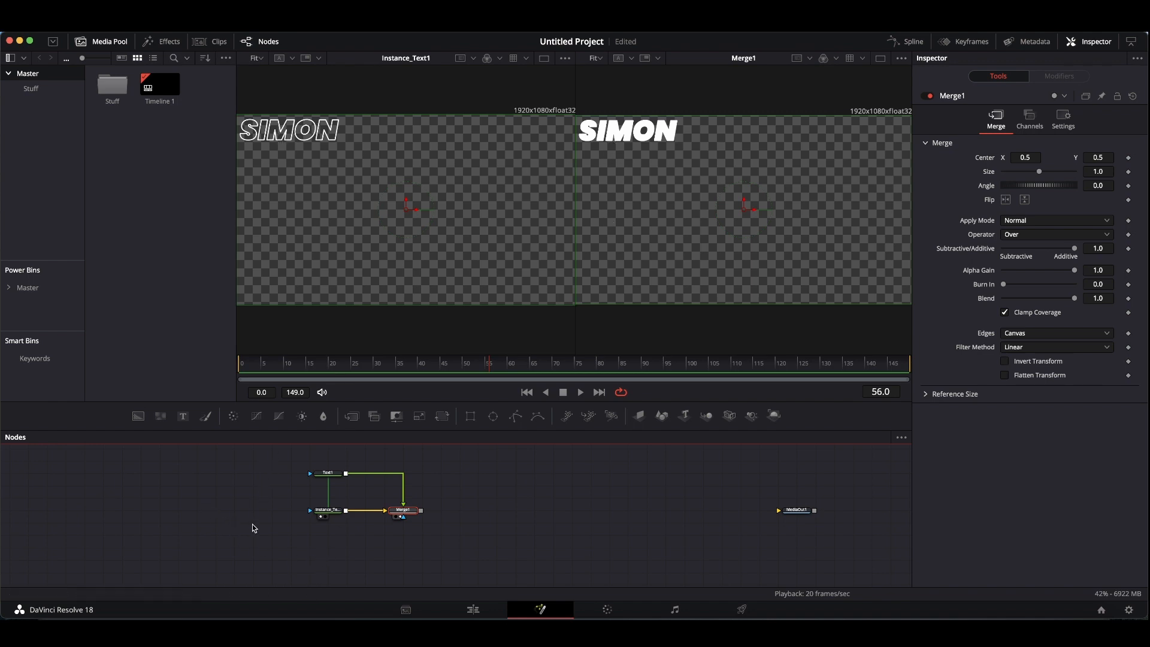
# Step: Deinstance the layout Center of Instance_Text1 and move the outlined text straight down below the solid text, to a Center Y of about 0.75
pyautogui.click(328, 511)
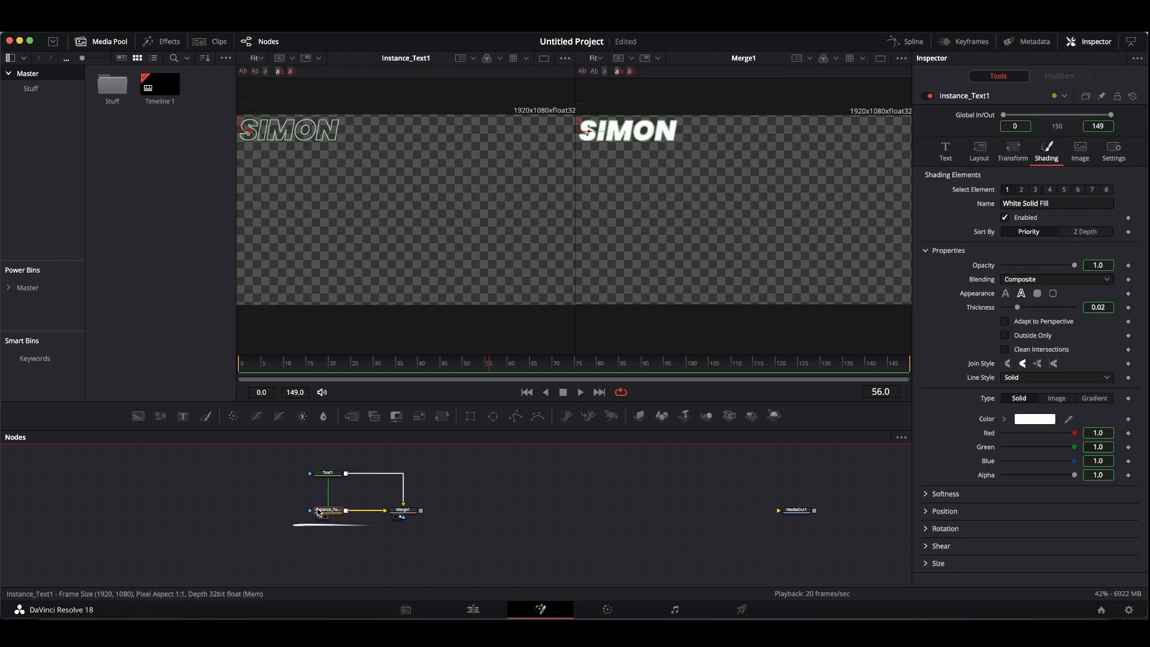
pyautogui.click(978, 153)
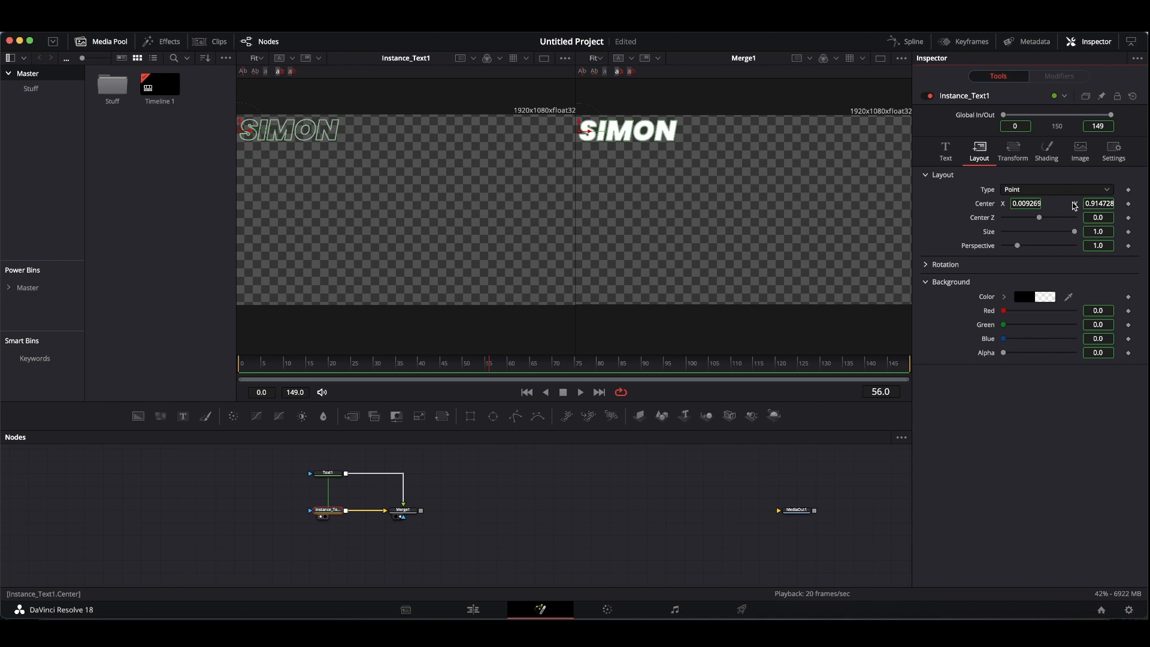
pyautogui.rightClick(984, 208)
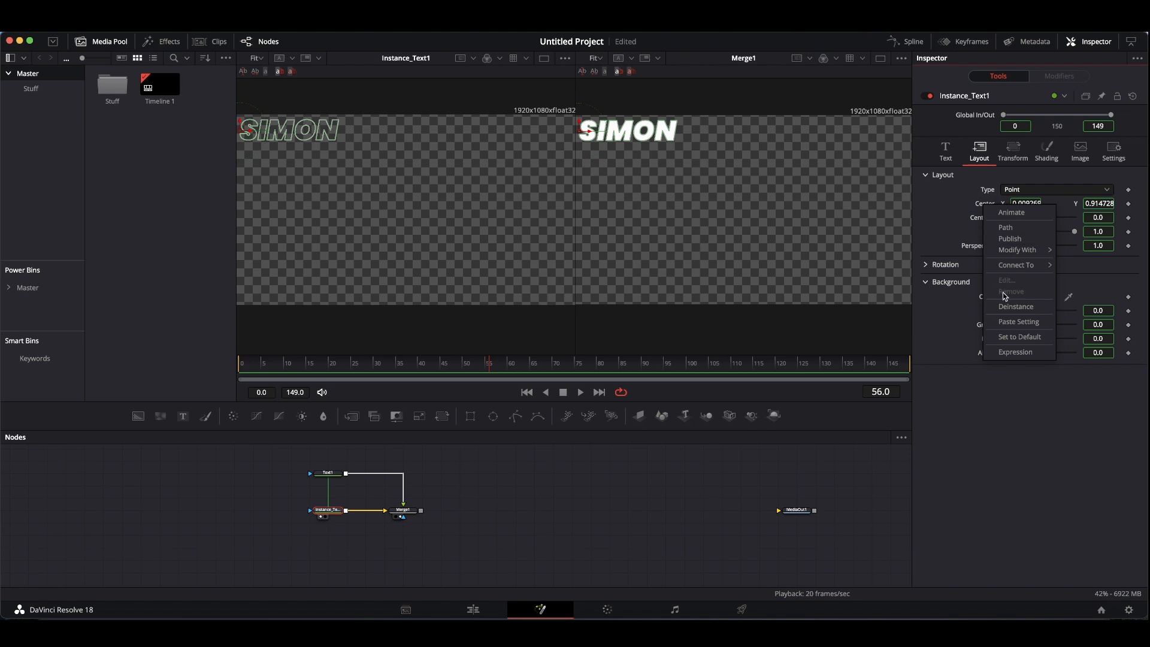
pyautogui.click(1009, 308)
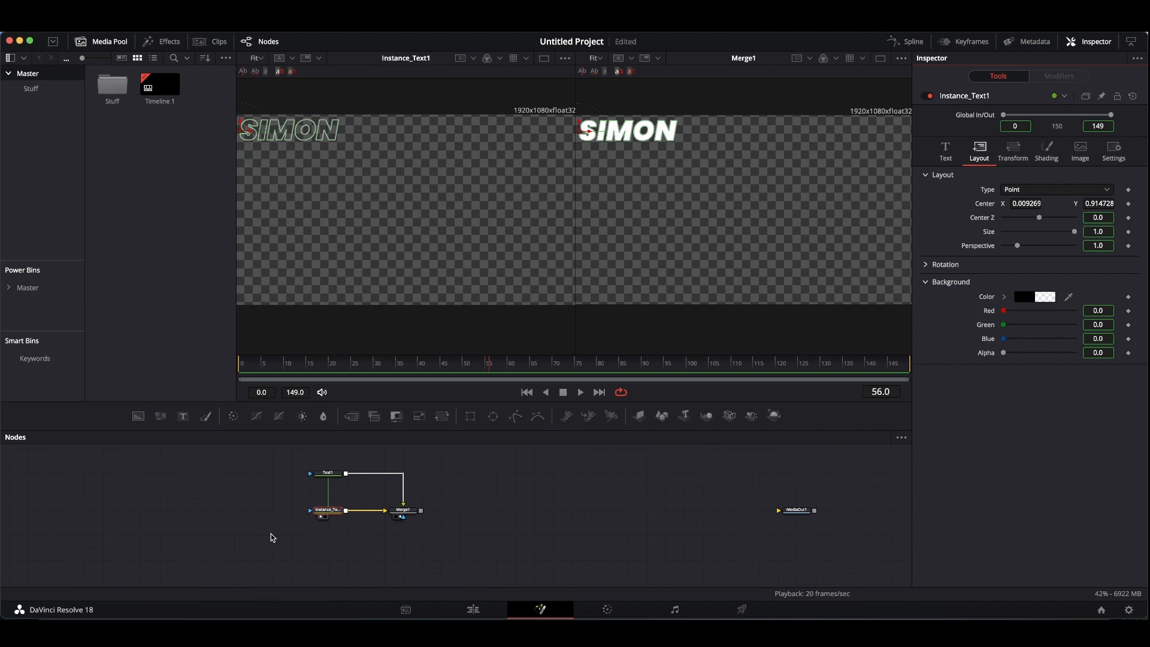
pyautogui.click(329, 514)
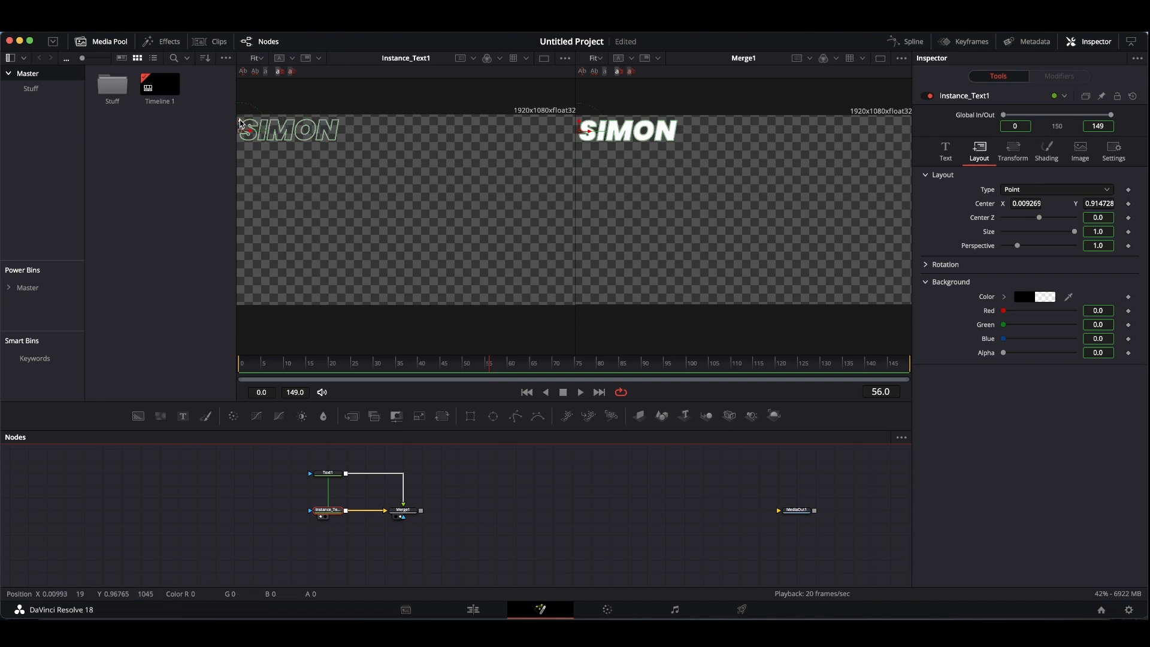
pyautogui.moveTo(240, 124); pyautogui.dragTo(293, 155)
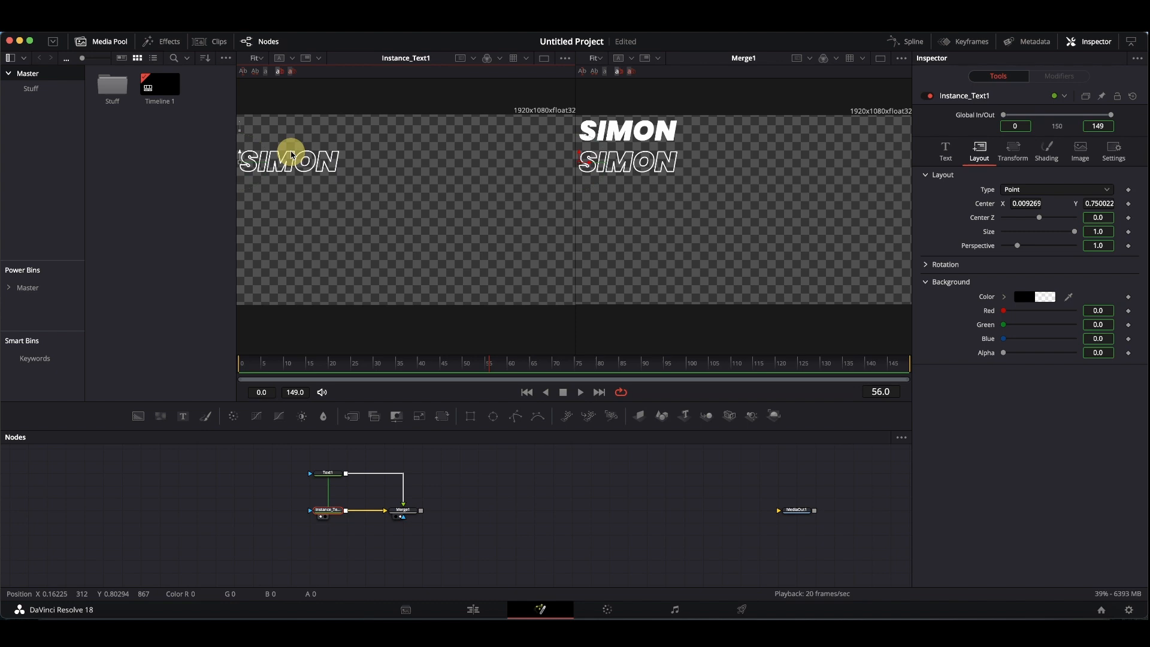
pyautogui.moveTo(292, 152); pyautogui.dragTo(291, 152)
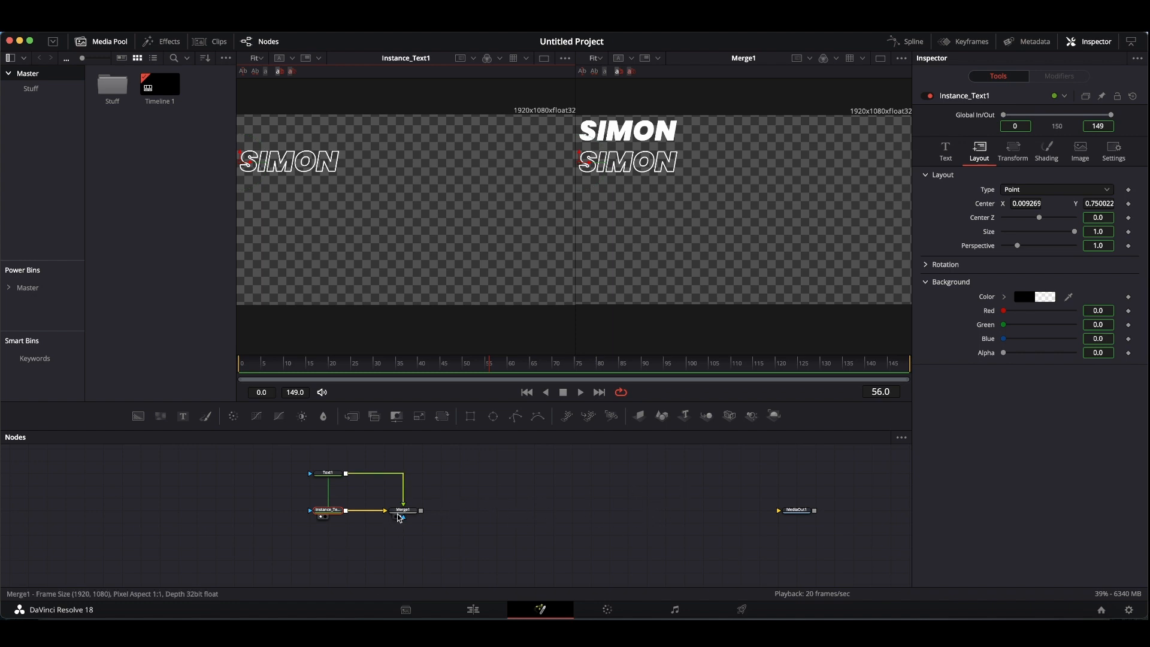
# Step: Make room before Merge1 and insert the Duplicate (Dup) tool that duplicates layers with offset between Text1 and Merge1
pyautogui.moveTo(405, 512); pyautogui.dragTo(547, 515)
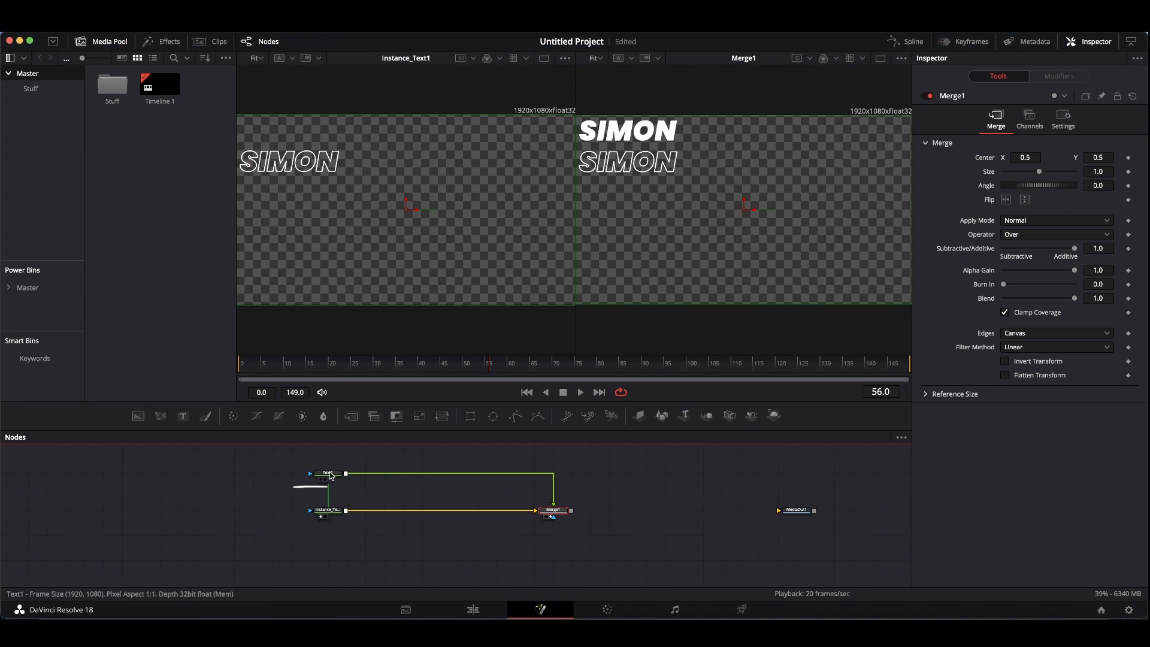
pyautogui.click(330, 473)
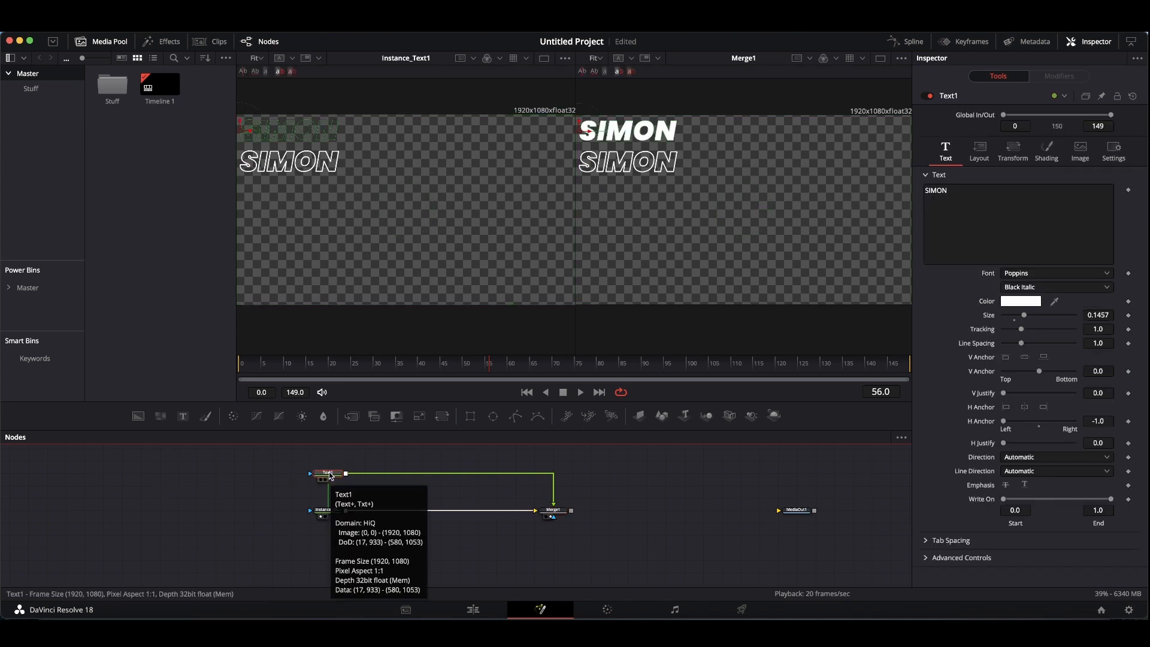
pyautogui.hotkey('shift', 'space')
pyautogui.write('luma')
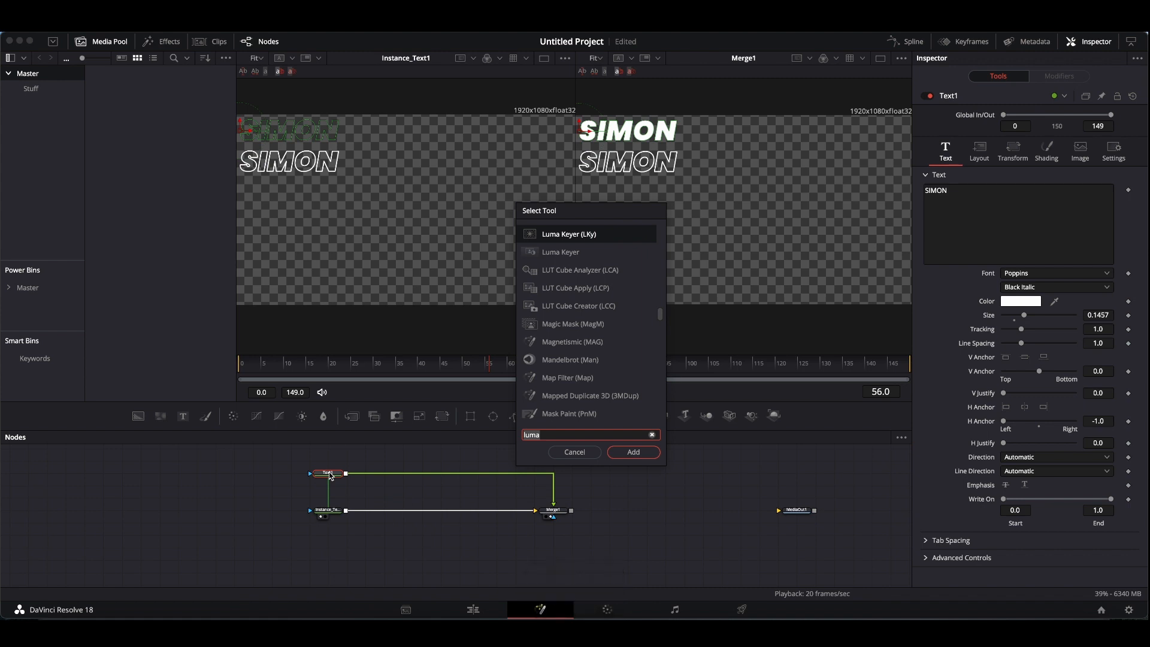
pyautogui.press('BackSpace')
pyautogui.press('BackSpace')
pyautogui.press('BackSpace')
pyautogui.press('BackSpace')
pyautogui.write('du')
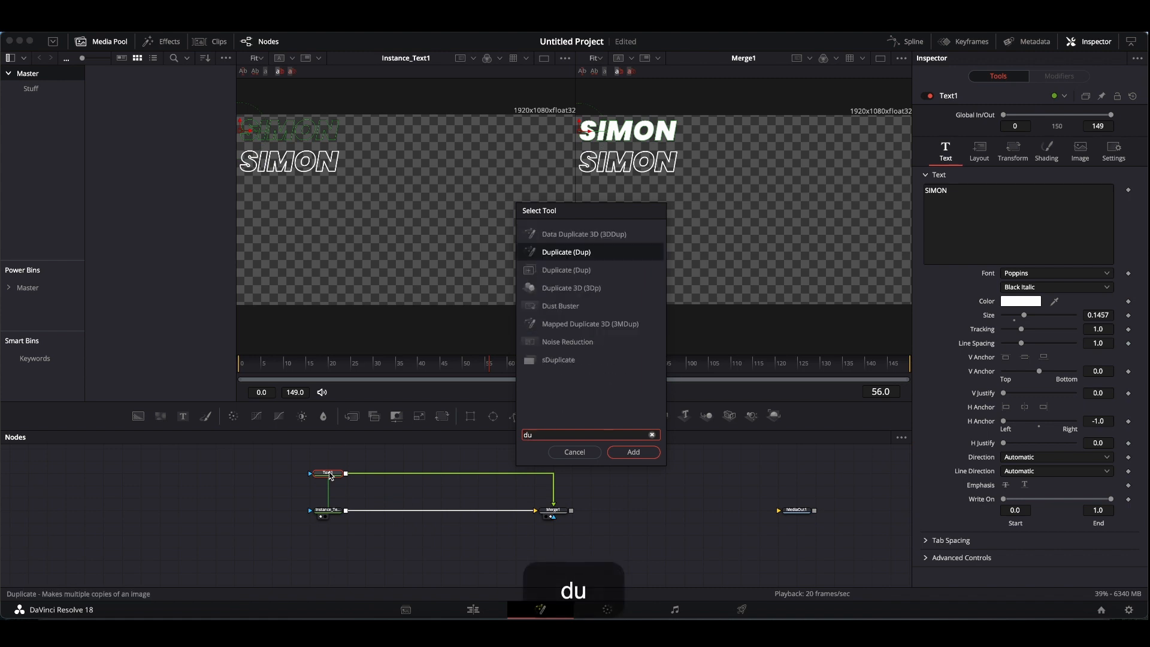
pyautogui.write('pli')
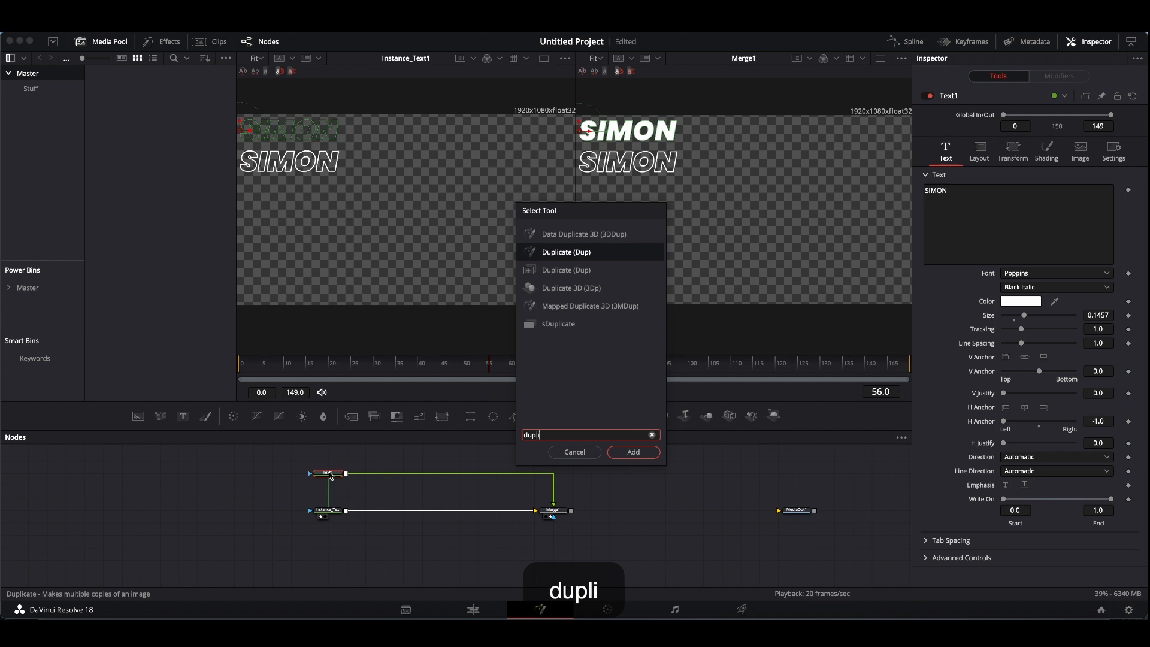
pyautogui.write('cate')
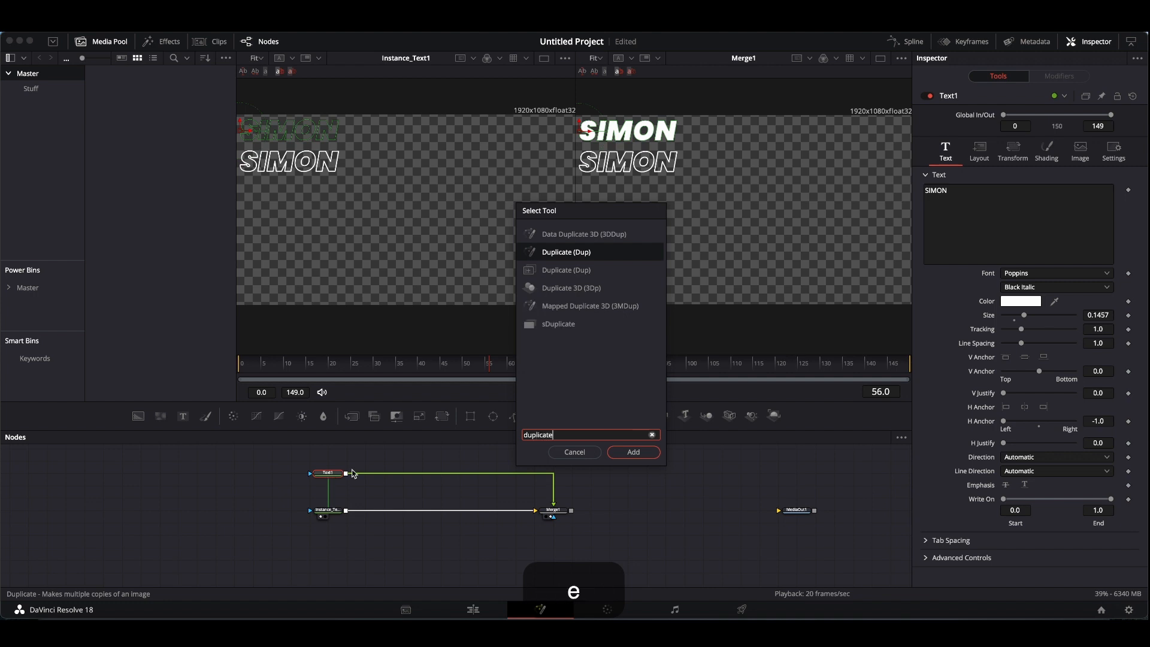
pyautogui.click(562, 273)
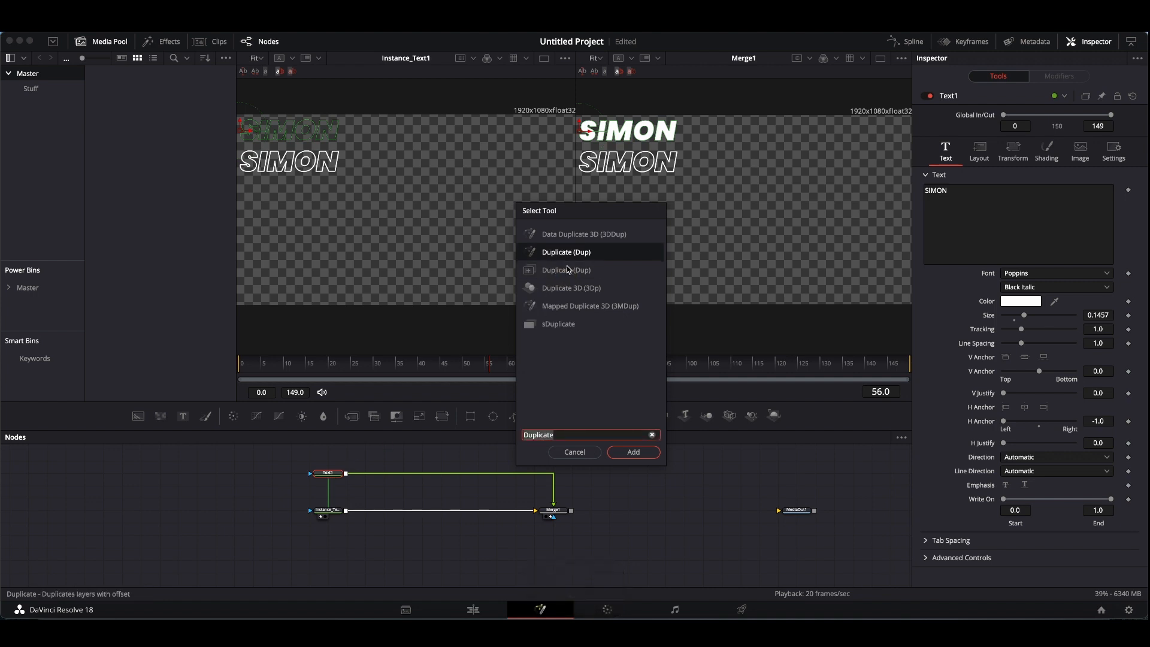
pyautogui.click(547, 273)
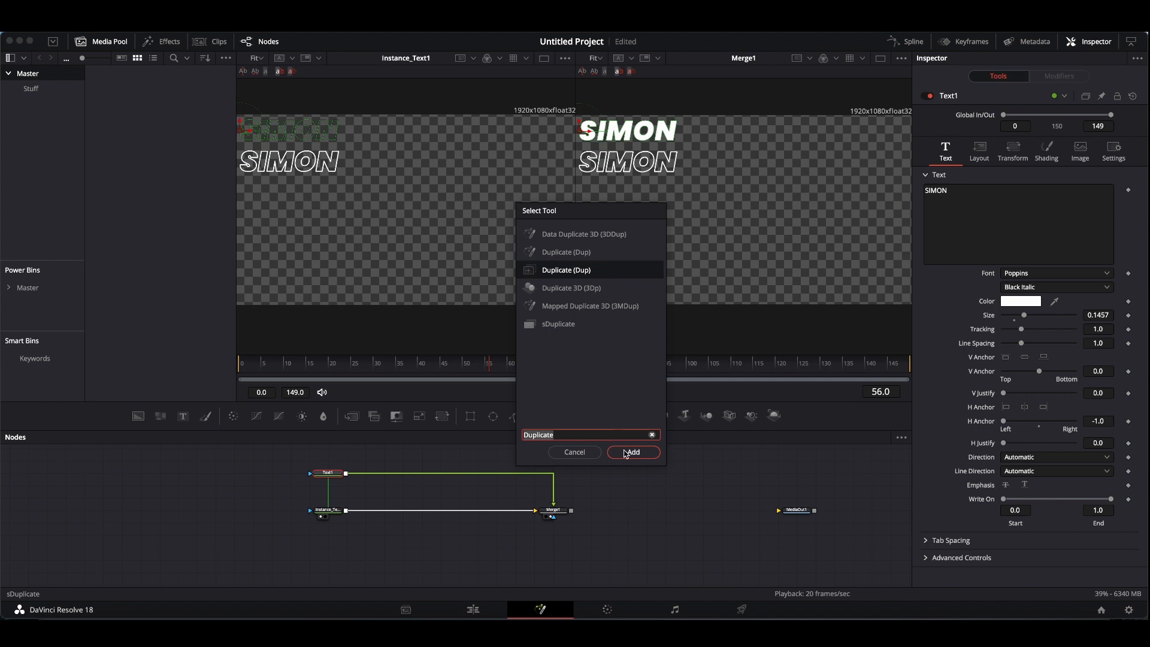
pyautogui.click(626, 453)
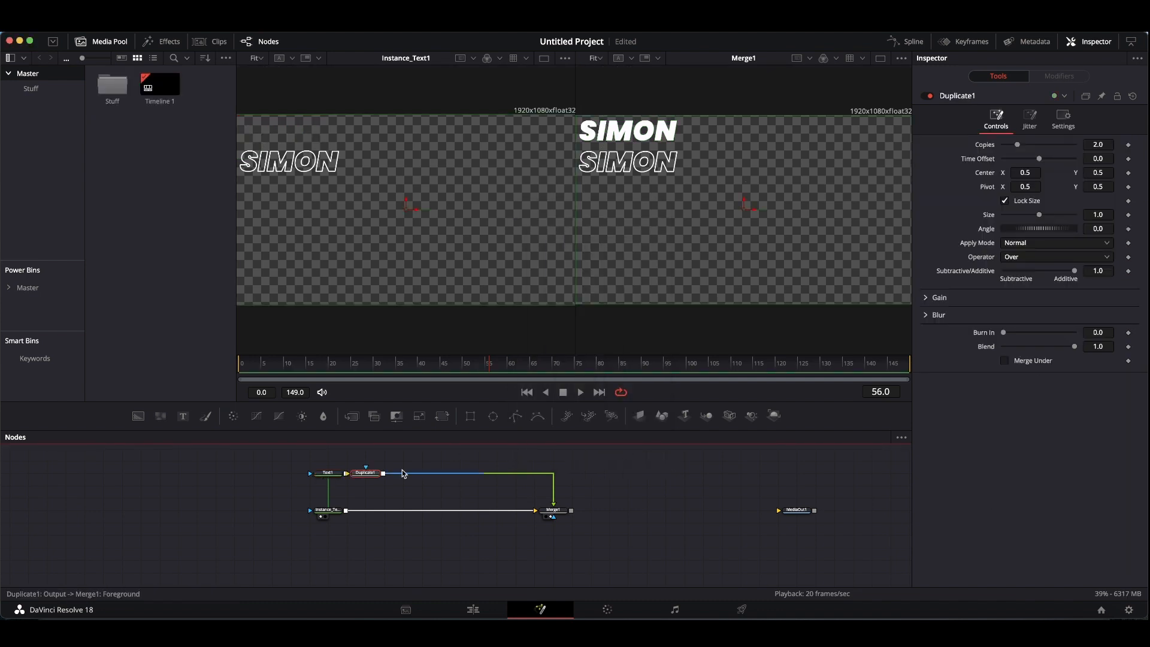
pyautogui.moveTo(366, 473); pyautogui.dragTo(399, 477)
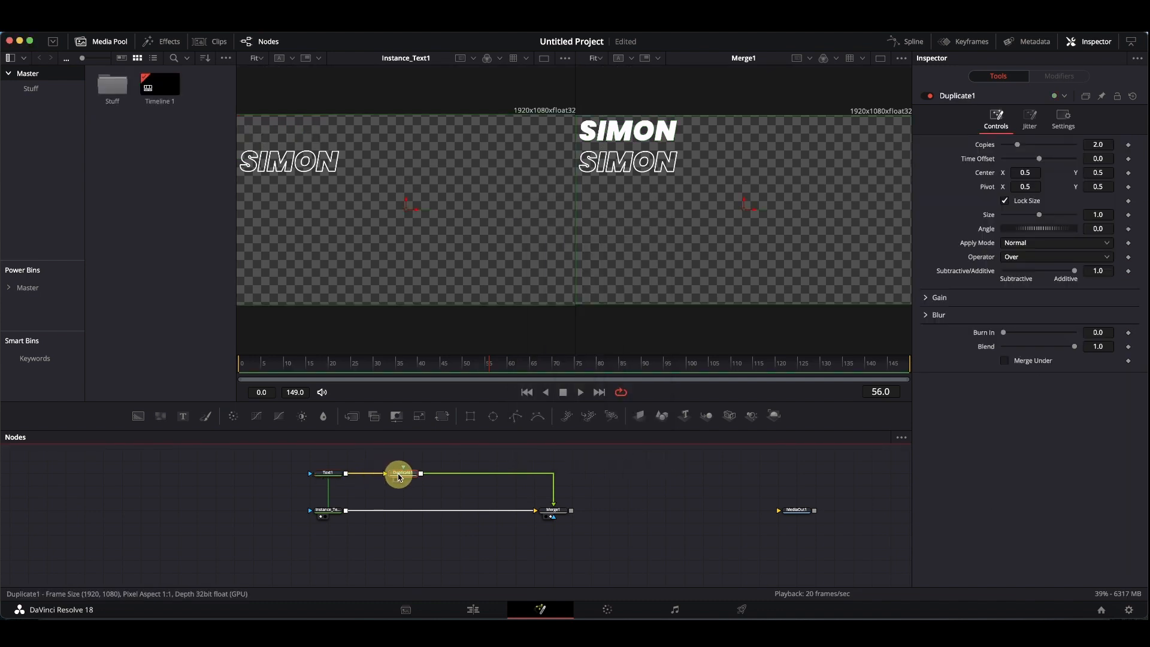
# Step: Pull the Duplicate node out of the connection between Text1 and Merge1, and insert it back into the same connection
pyautogui.click(331, 474)
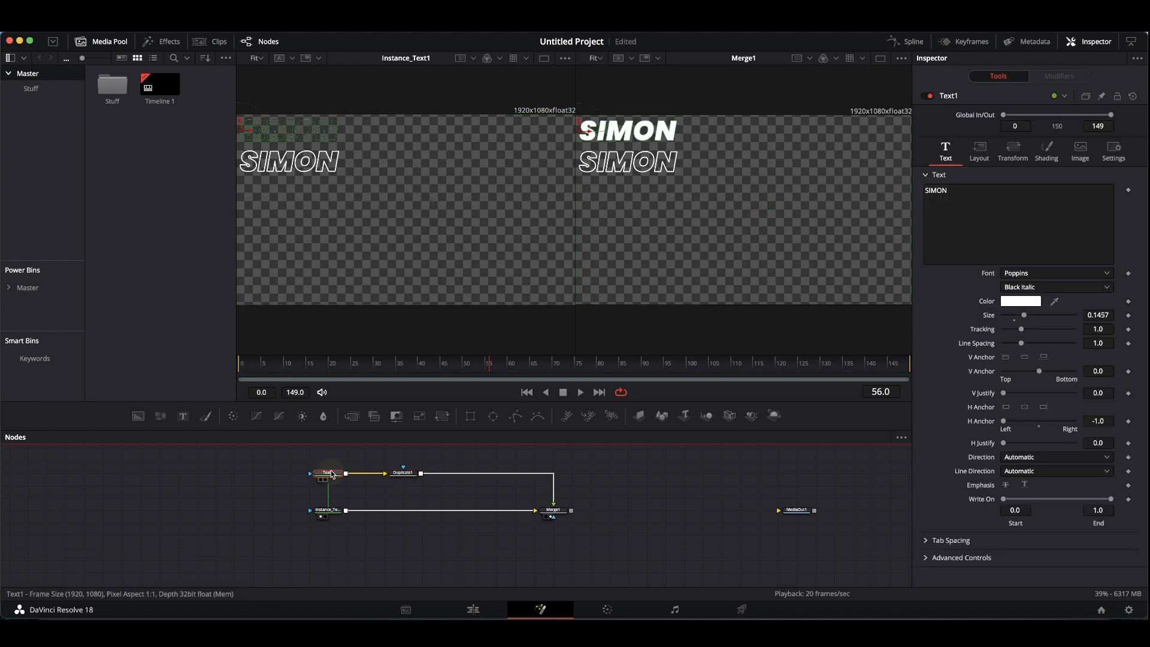
pyautogui.click(404, 474)
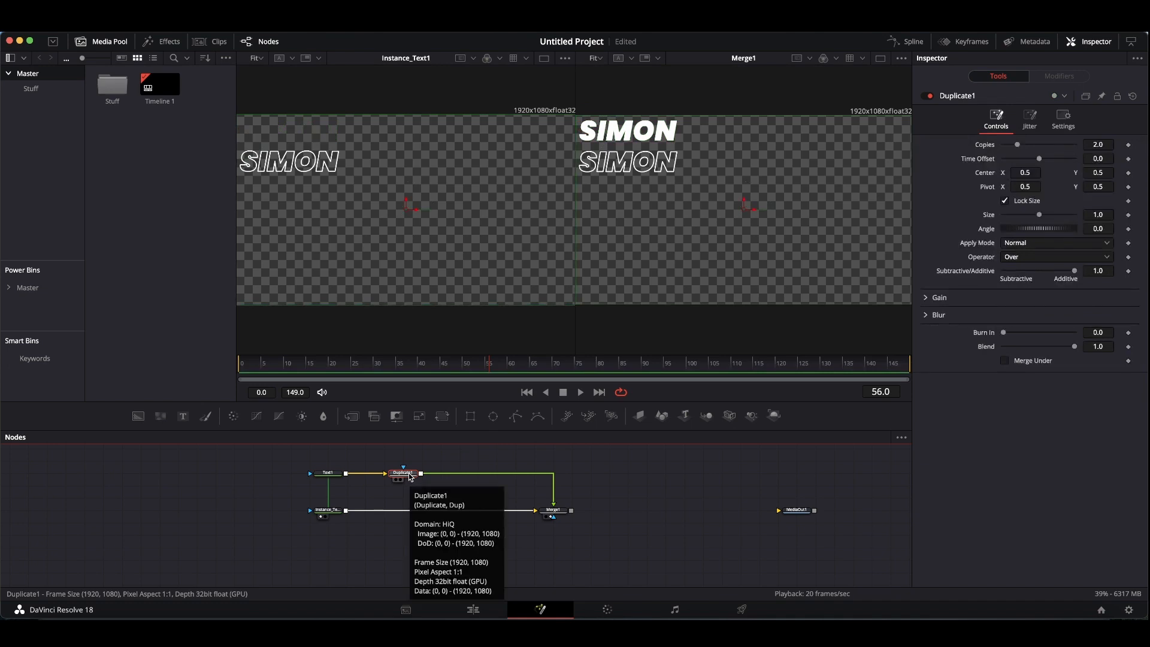
pyautogui.moveTo(408, 474); pyautogui.dragTo(406, 488)
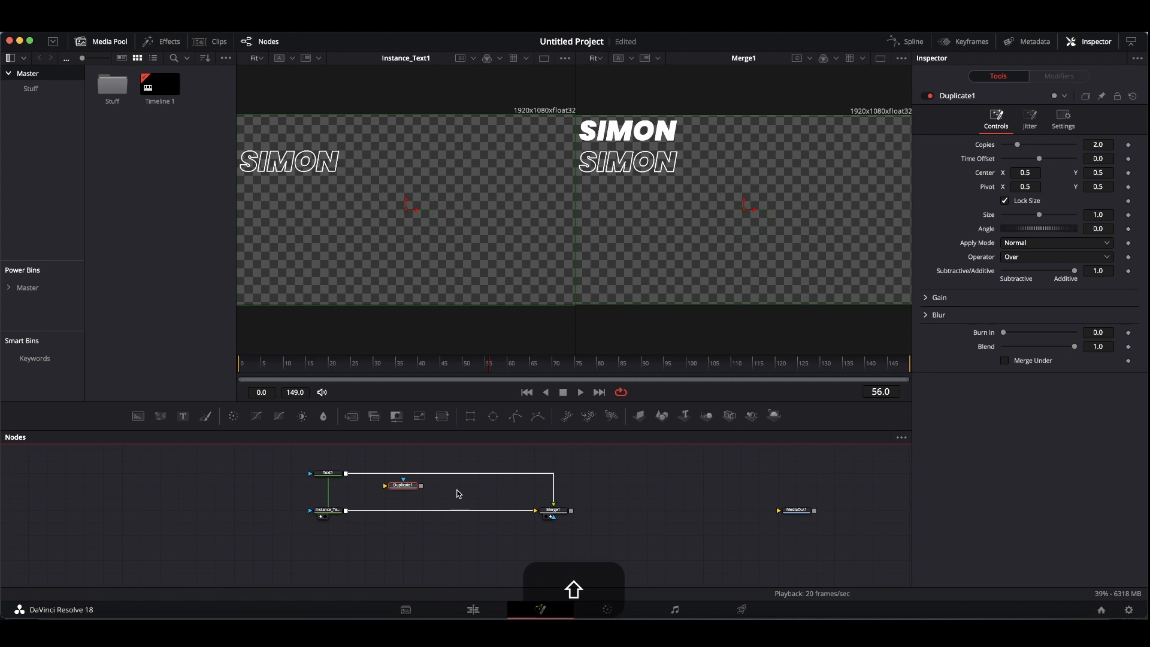
pyautogui.moveTo(409, 493)
pyautogui.moveTo(407, 487); pyautogui.dragTo(405, 475)
pyautogui.click(406, 476)
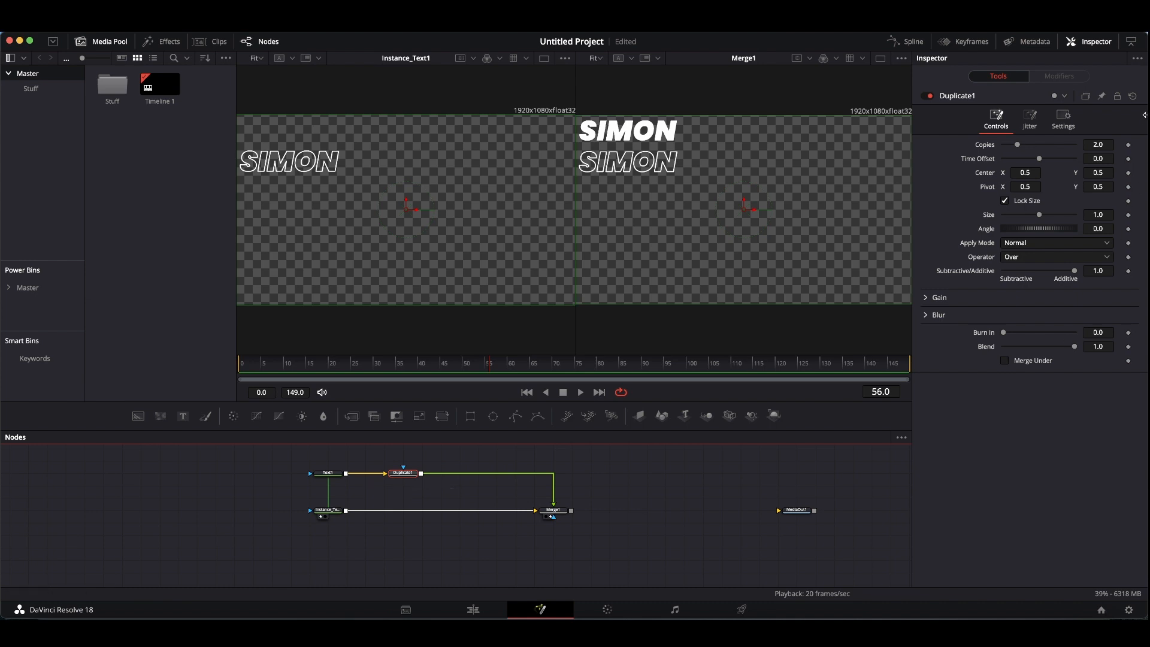
# Step: Set the Duplicate node to 3 copies and spread them in a horizontal row with a Center X of about 0.84
pyautogui.click(1100, 144)
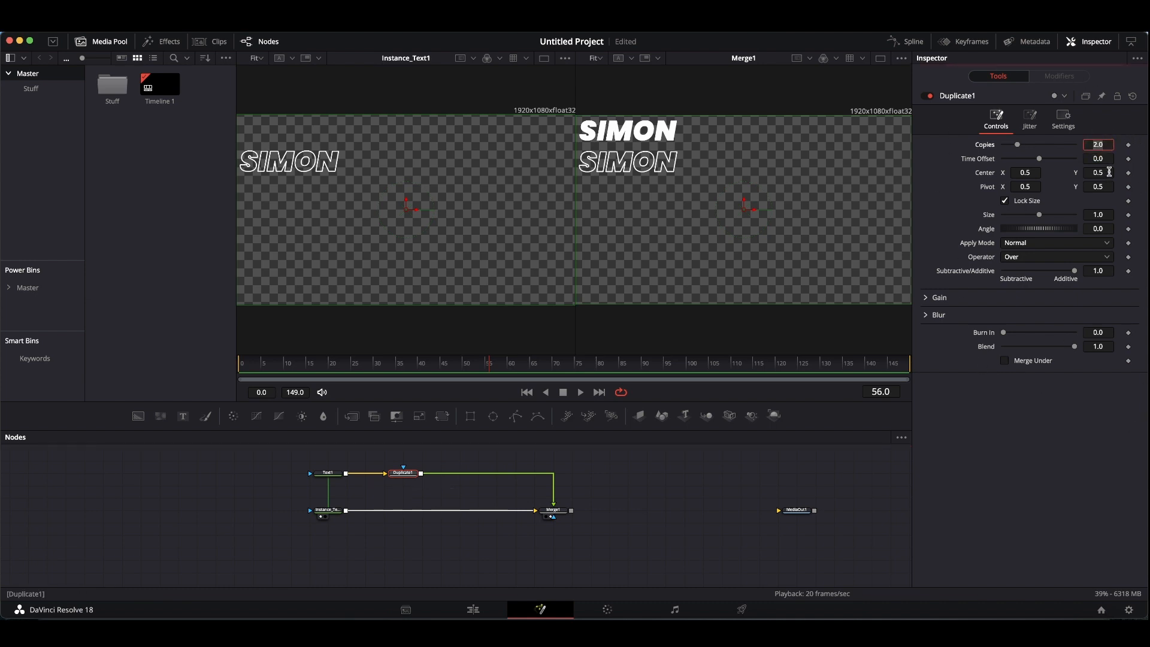
pyautogui.write('3')
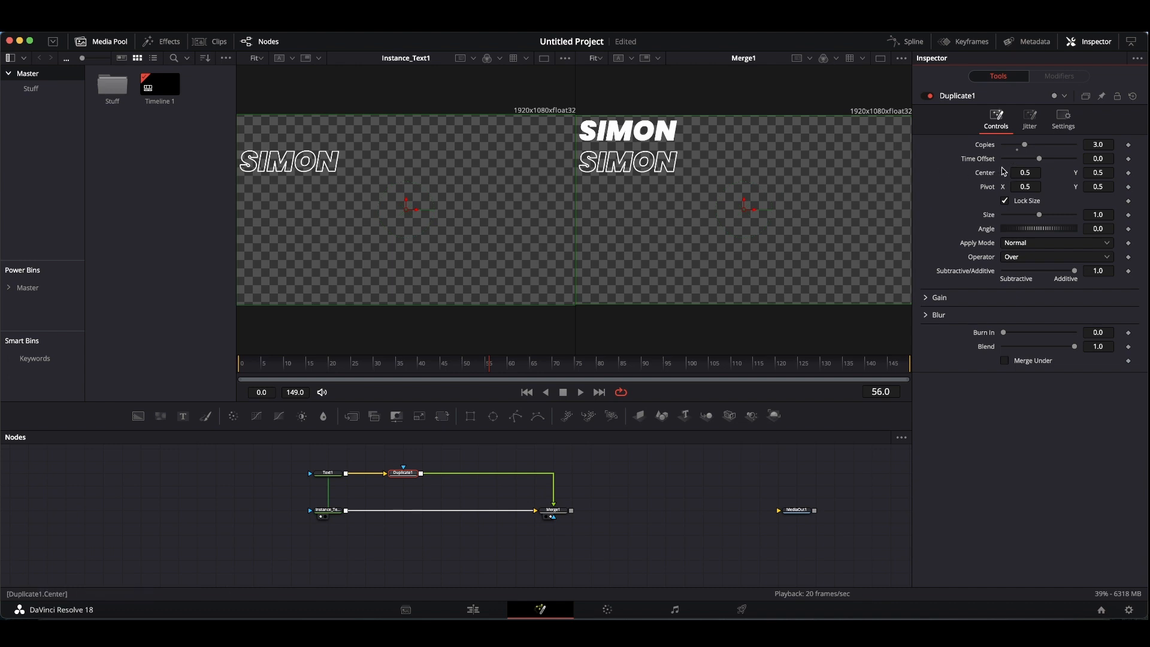
pyautogui.moveTo(1024, 172)
pyautogui.mouseDown()
pyautogui.moveTo(994, 173)
pyautogui.moveTo(1030, 173)
pyautogui.moveTo(1011, 173)
pyautogui.mouseUp()
pyautogui.doubleClick(981, 175)
pyautogui.moveTo(754, 213); pyautogui.dragTo(867, 215)
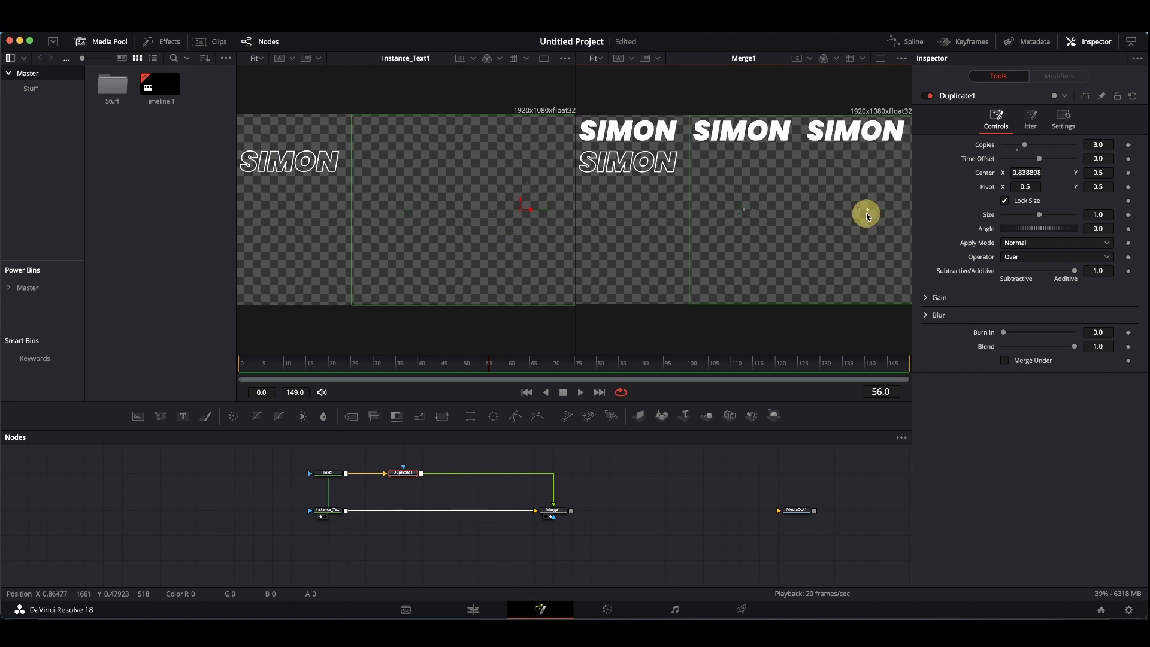
pyautogui.moveTo(866, 213); pyautogui.dragTo(869, 217)
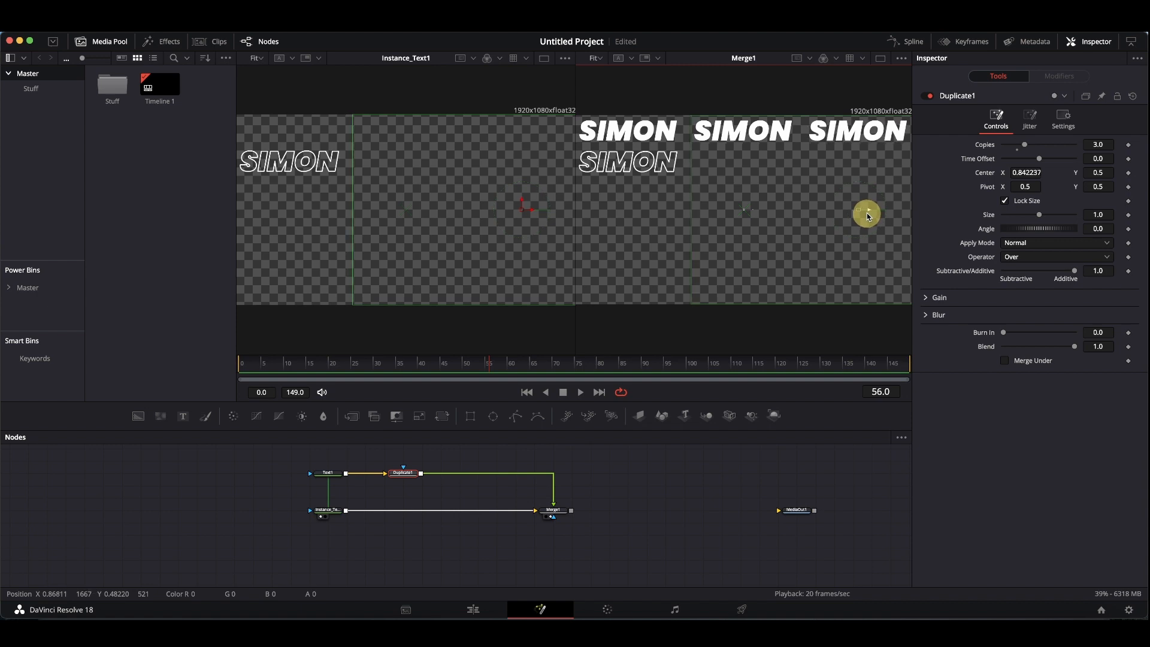
pyautogui.moveTo(868, 216); pyautogui.dragTo(867, 215)
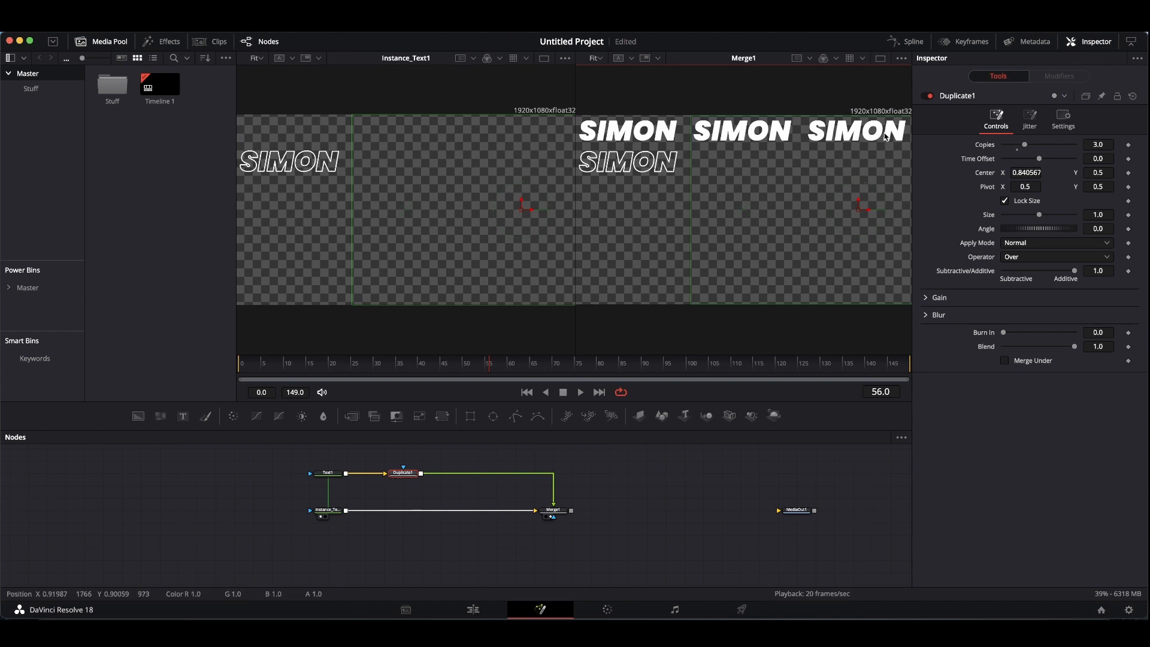
pyautogui.click(402, 476)
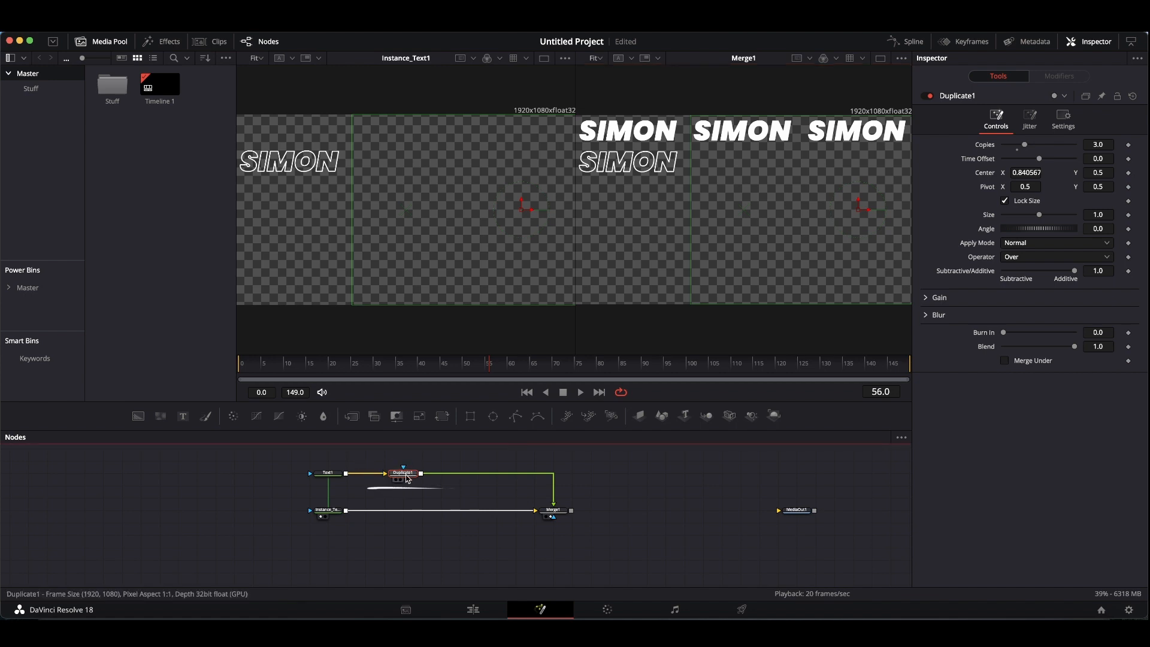
# Step: Copy the Duplicate1 node, paste it right after Instance_Text1, and leave a small gap between the two nodes
pyautogui.press('super+c')
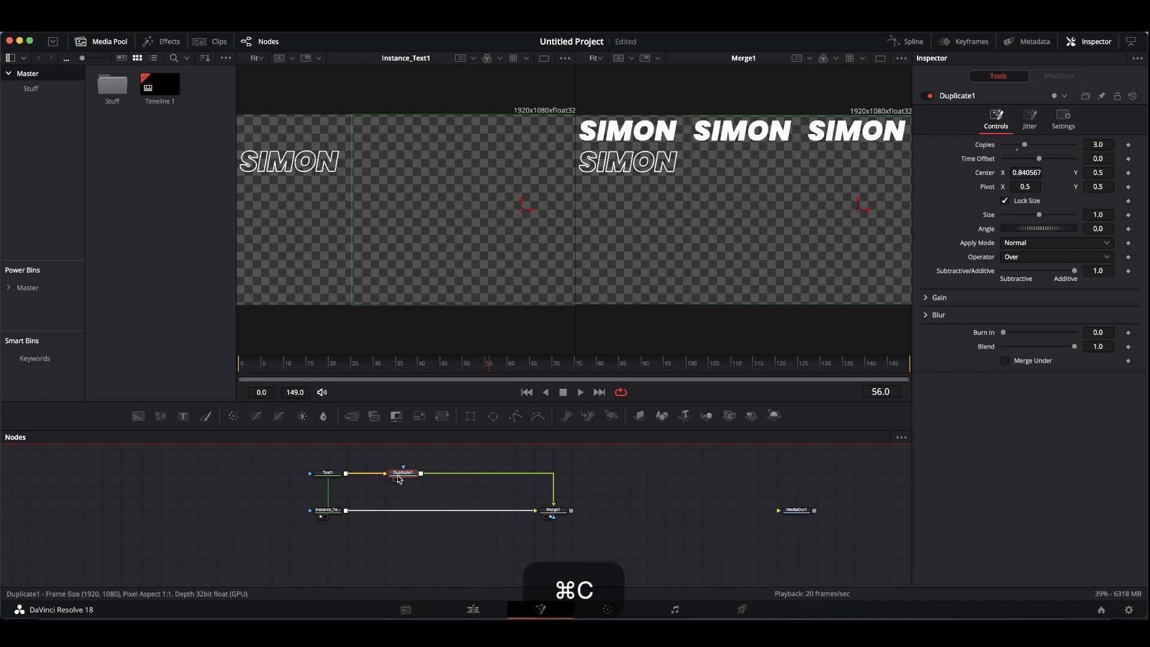
pyautogui.click(329, 512)
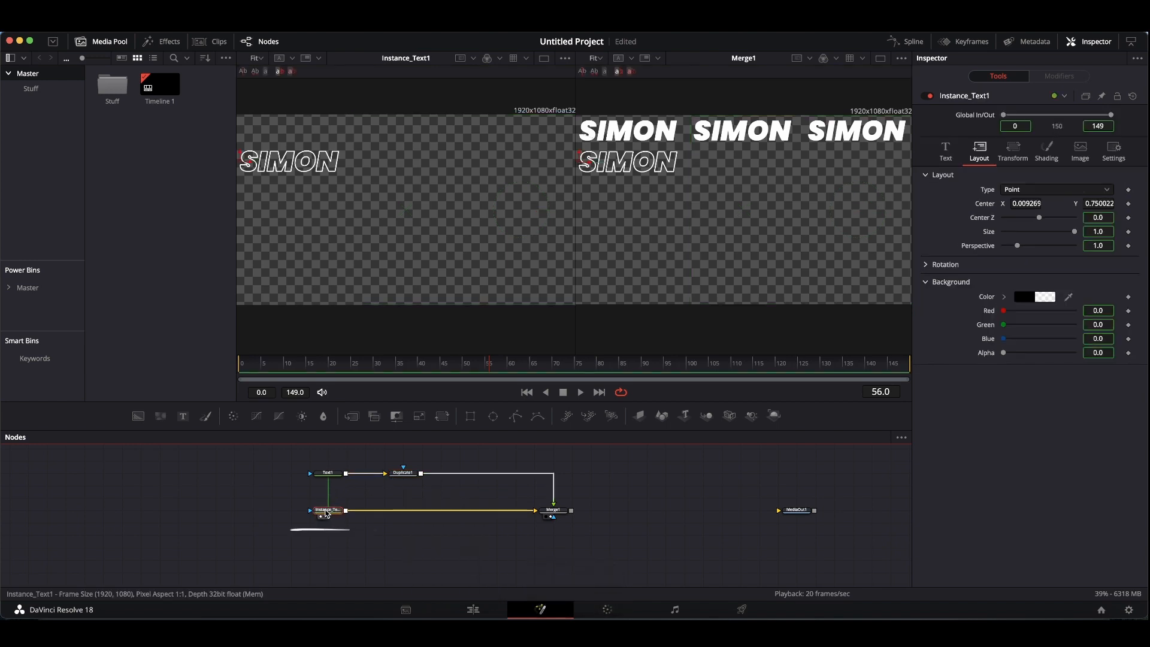
pyautogui.press('super')
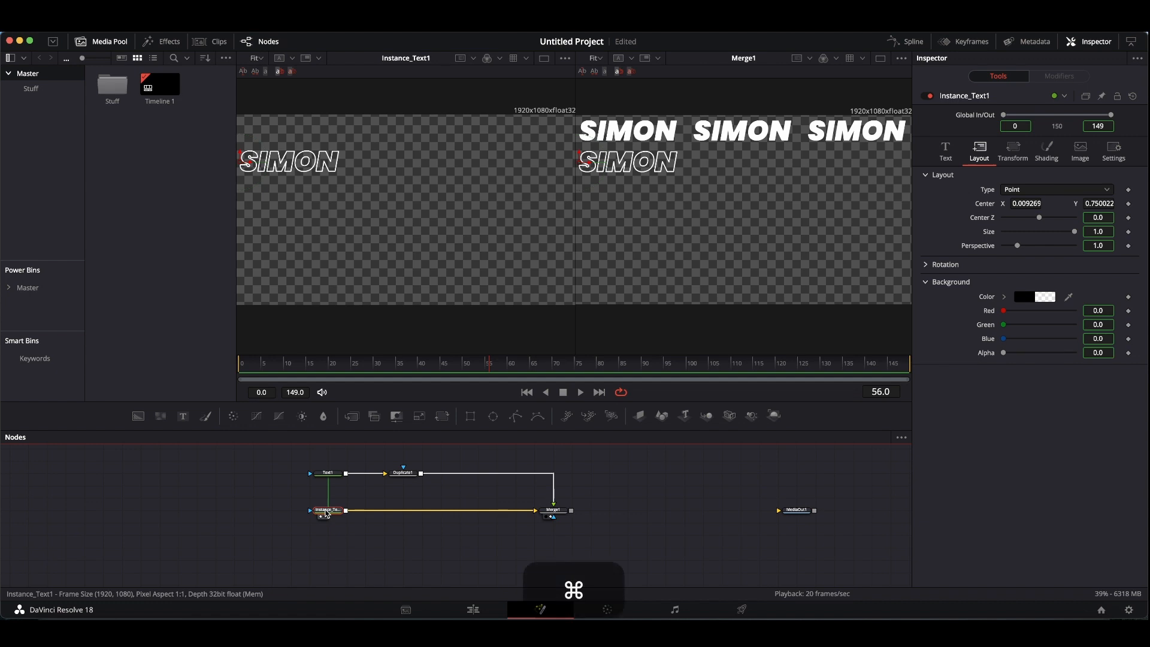
pyautogui.press('super+v')
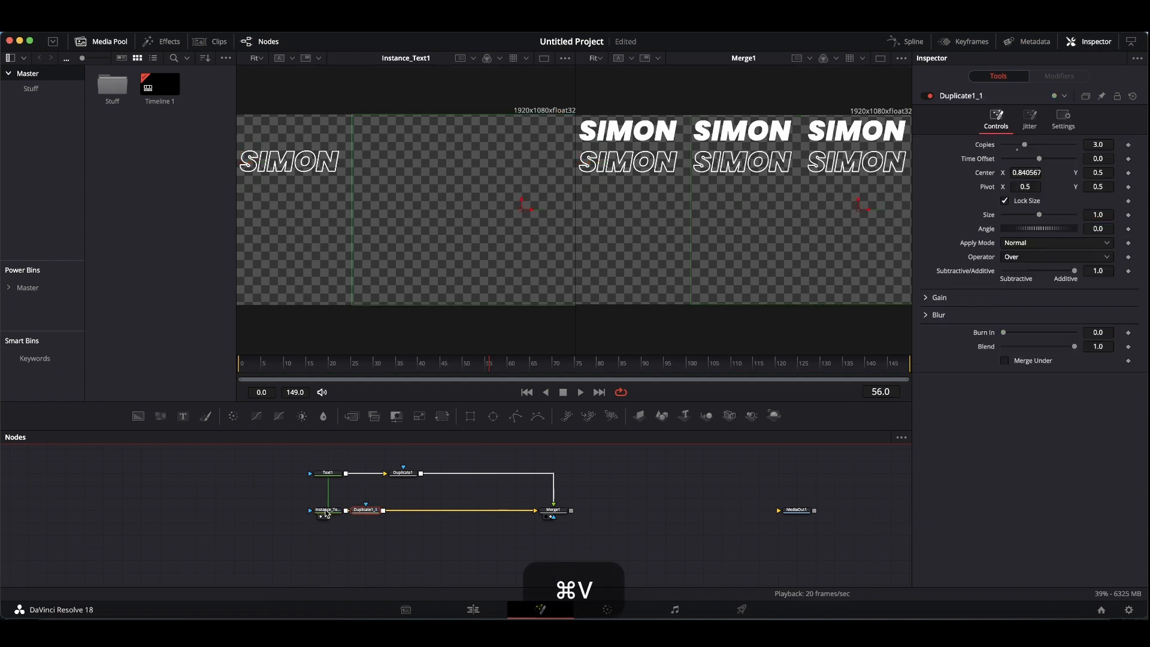
pyautogui.moveTo(363, 512)
pyautogui.mouseDown()
pyautogui.moveTo(383, 509)
pyautogui.moveTo(386, 482)
pyautogui.moveTo(384, 511)
pyautogui.mouseUp()
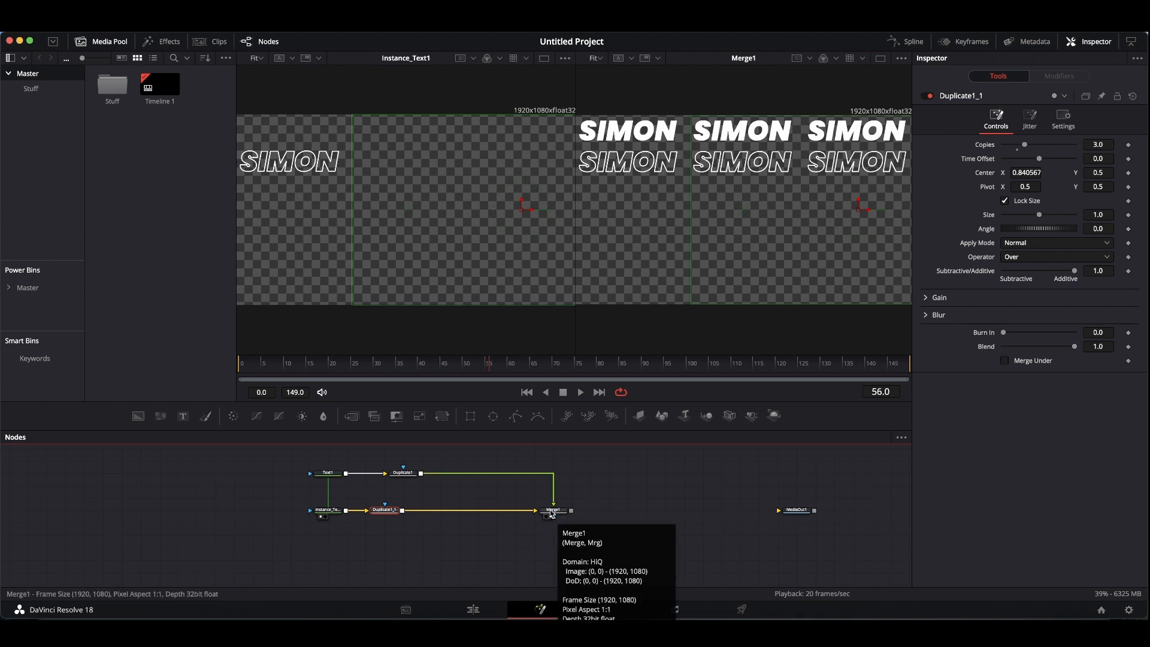
# Step: Move Merge1 closer to the Duplicate nodes and add a Duplicate (Dup) tool that makes multiple copies of an image after it
pyautogui.moveTo(552, 513); pyautogui.dragTo(495, 511)
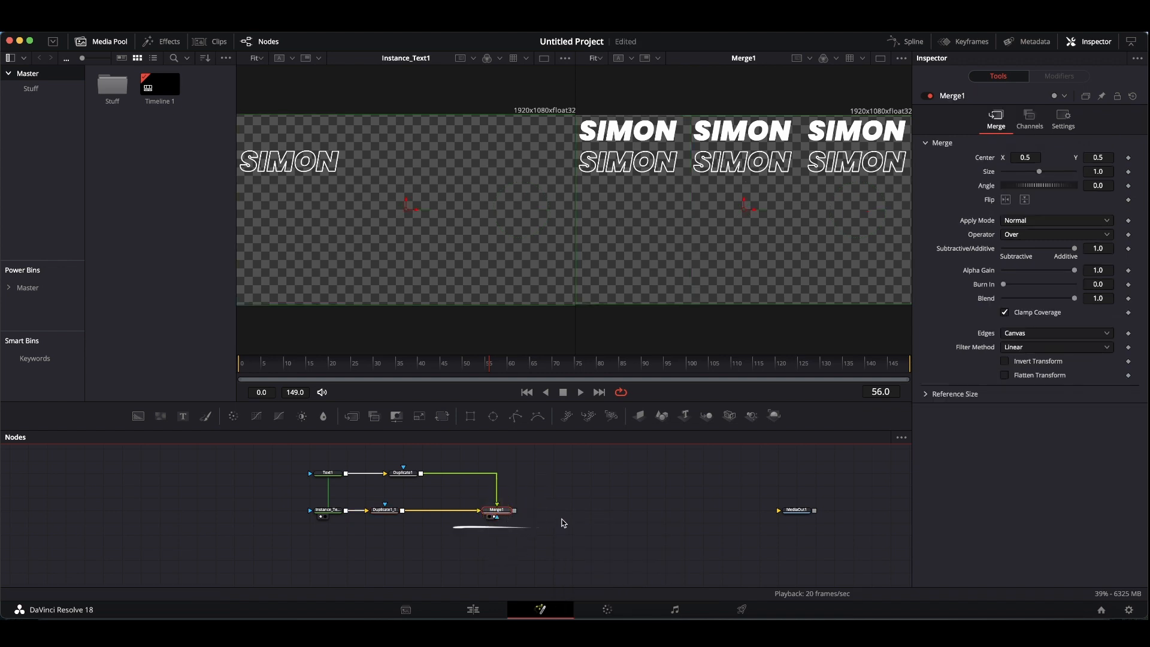
pyautogui.hotkey('shift', 'space')
pyautogui.write('du')
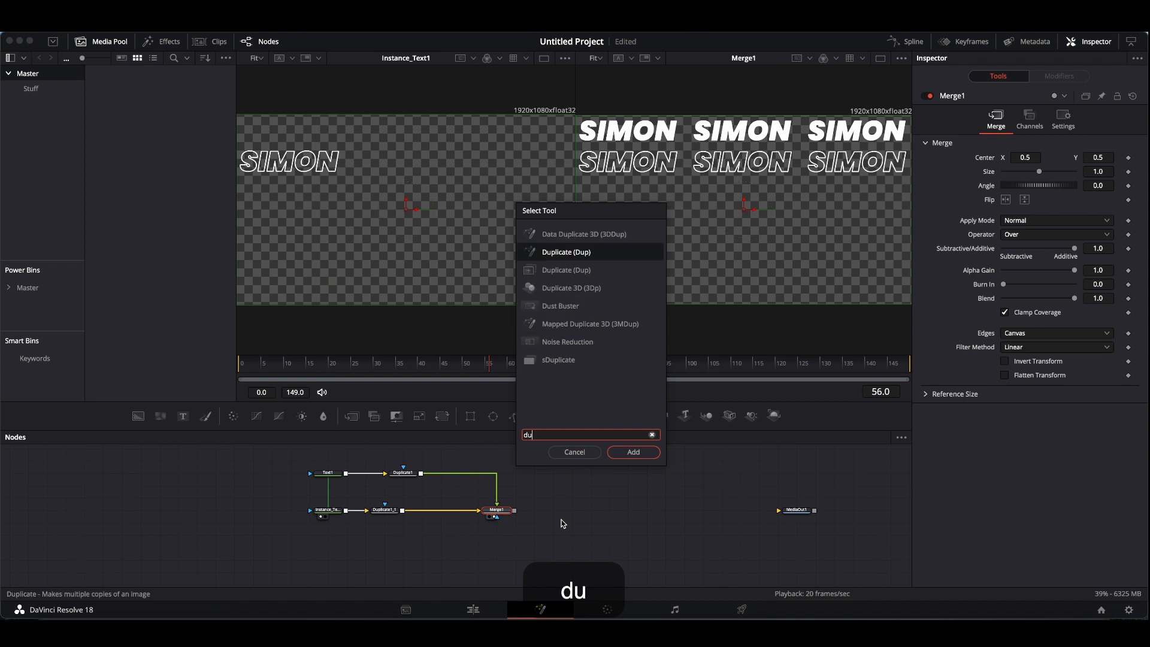
pyautogui.write('plicate')
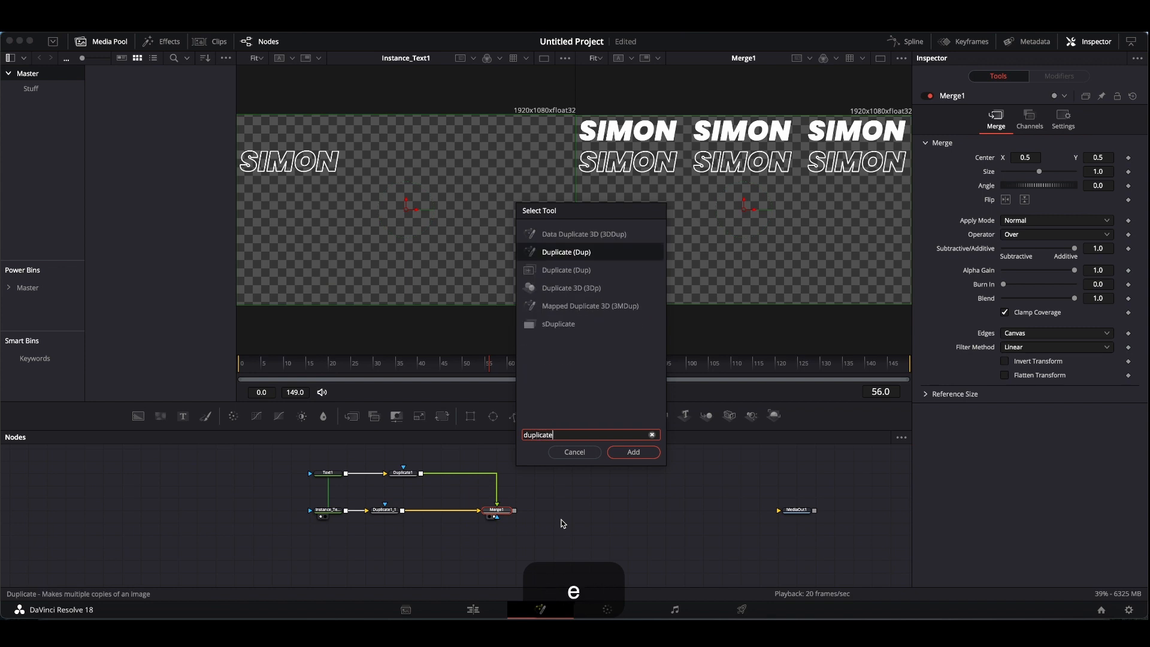
pyautogui.press('Down')
pyautogui.press('Return')
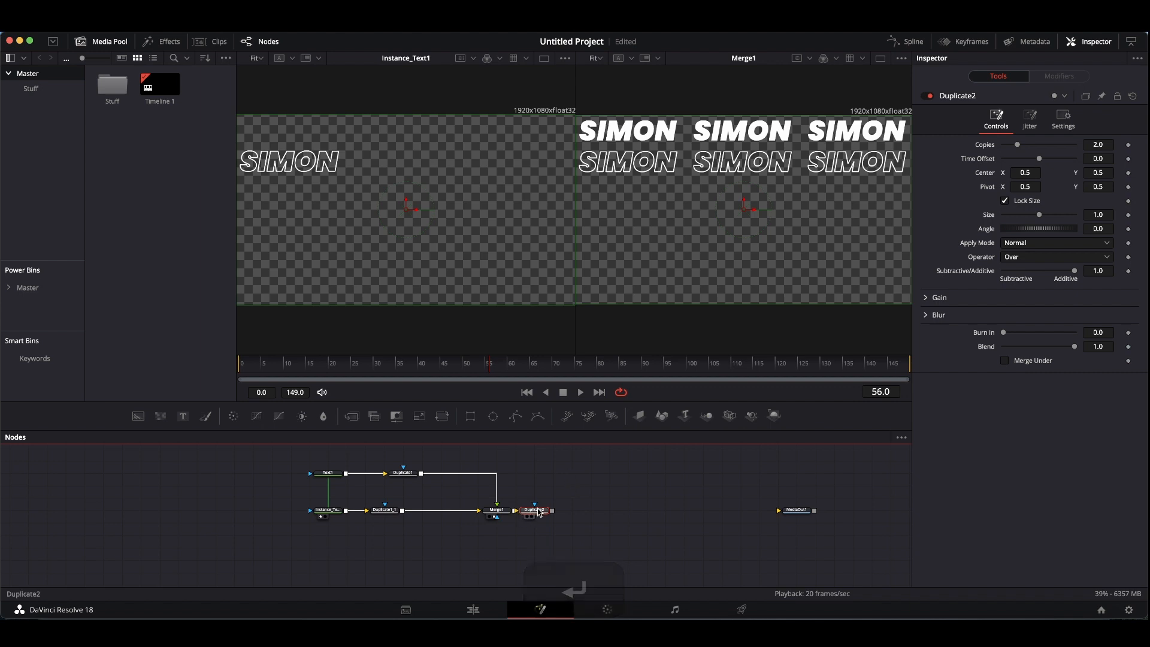
# Step: Show Duplicate2 in a single viewer, with 3 copies stacked straight down at a Center Y of about 0.17
pyautogui.moveTo(532, 510); pyautogui.dragTo(689, 222)
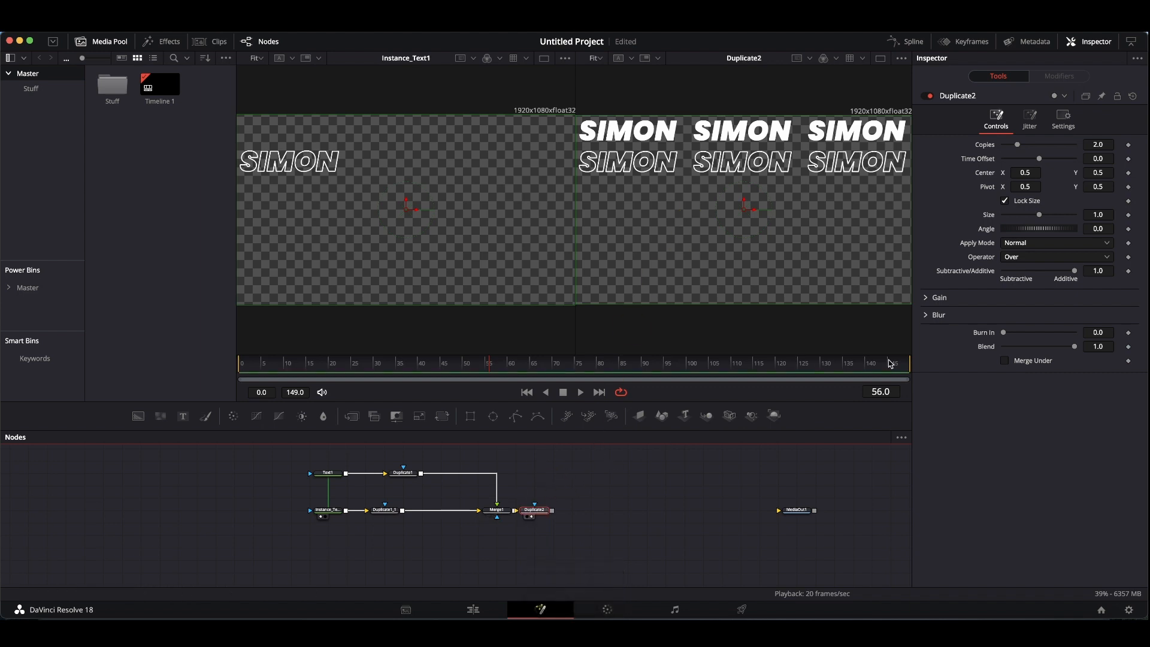
pyautogui.click(1101, 145)
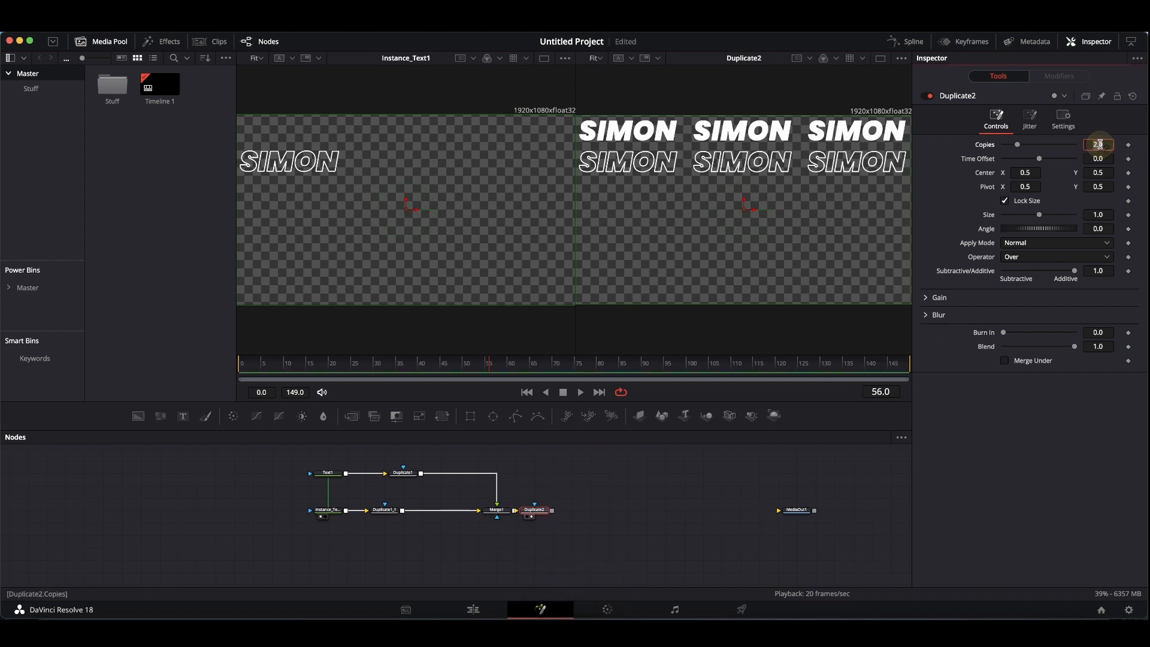
pyautogui.press('Return')
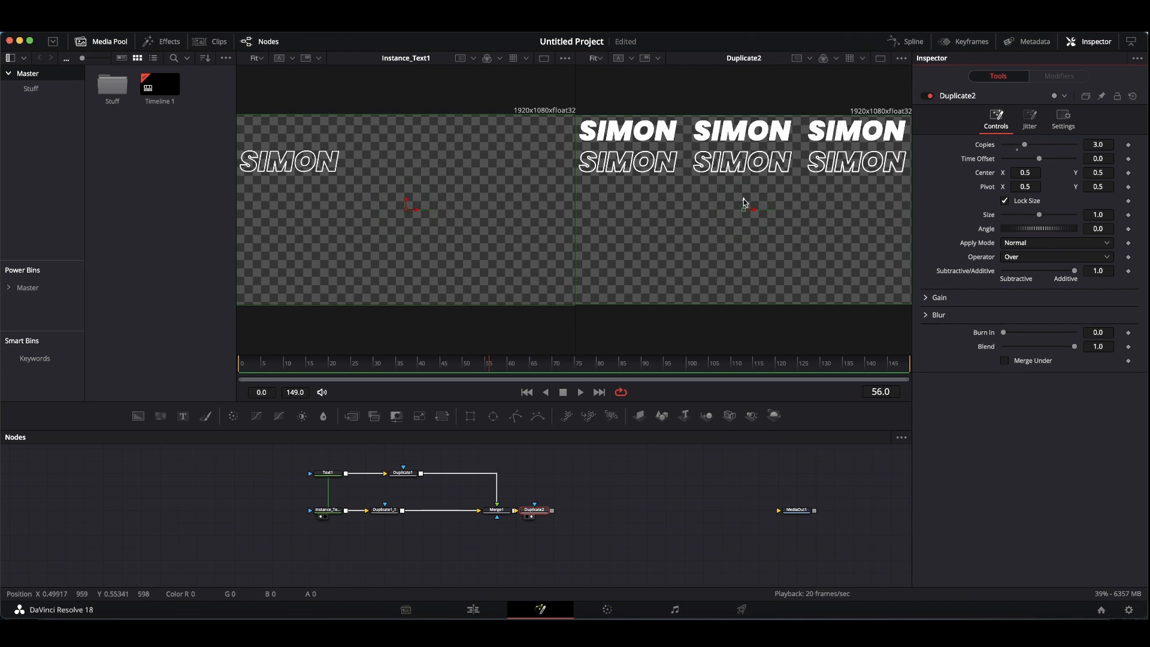
pyautogui.moveTo(743, 199); pyautogui.dragTo(742, 265)
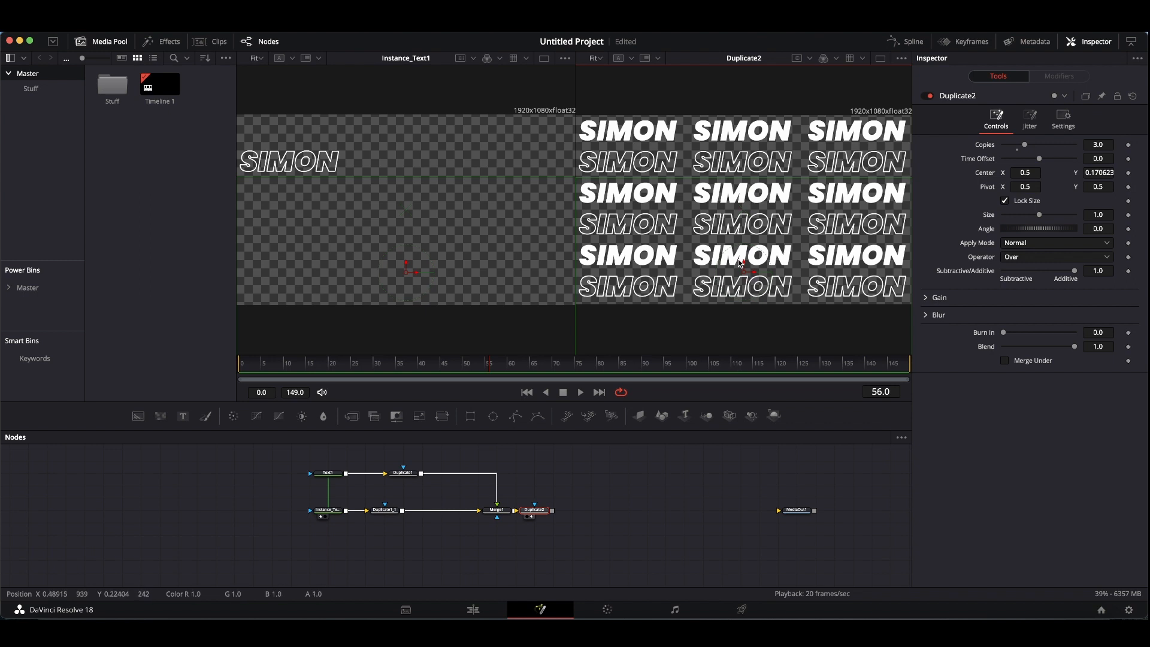
pyautogui.click(881, 58)
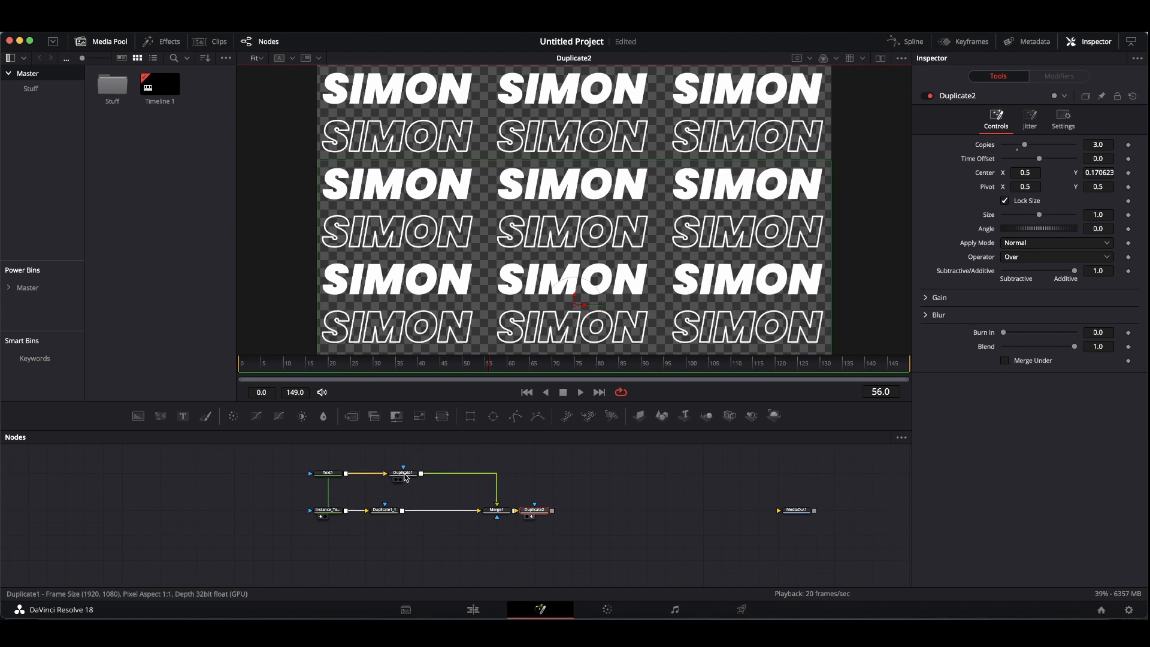
# Step: Line up Duplicate1 above Duplicate1_1, and move Merge1 and Duplicate2 away together to make room before the merge
pyautogui.moveTo(405, 477); pyautogui.dragTo(388, 476)
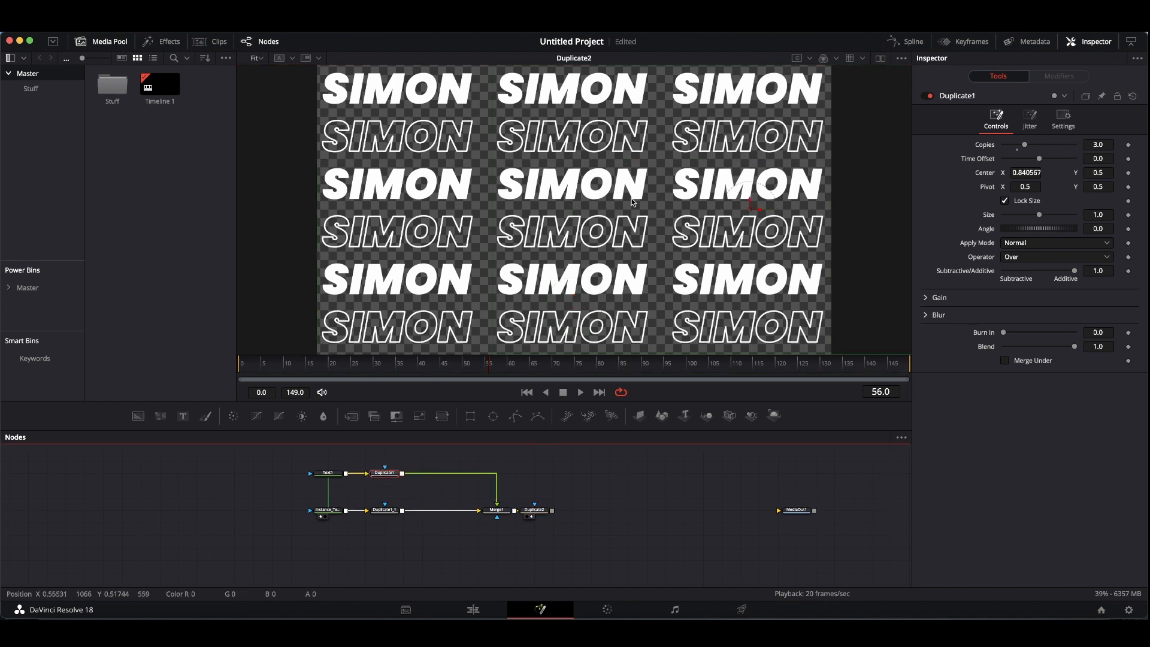
pyautogui.moveTo(484, 541); pyautogui.dragTo(632, 512)
pyautogui.click(538, 512)
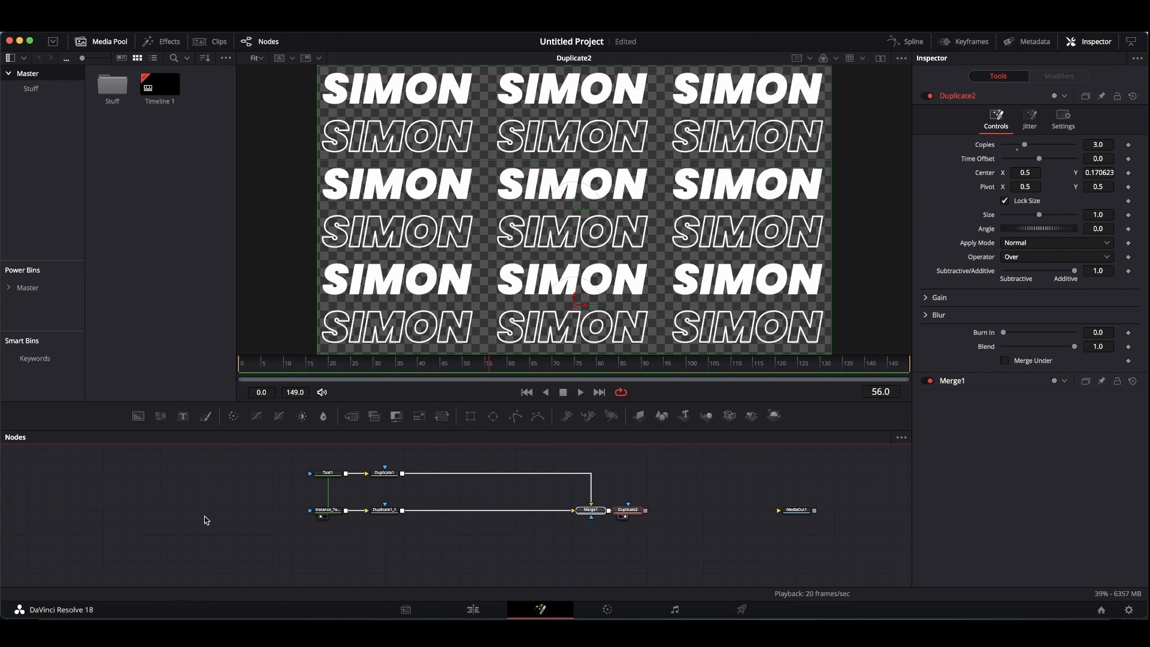
# Step: Insert a Transform node between Duplicate1 and Merge1, spaced apart from Duplicate1
pyautogui.click(385, 473)
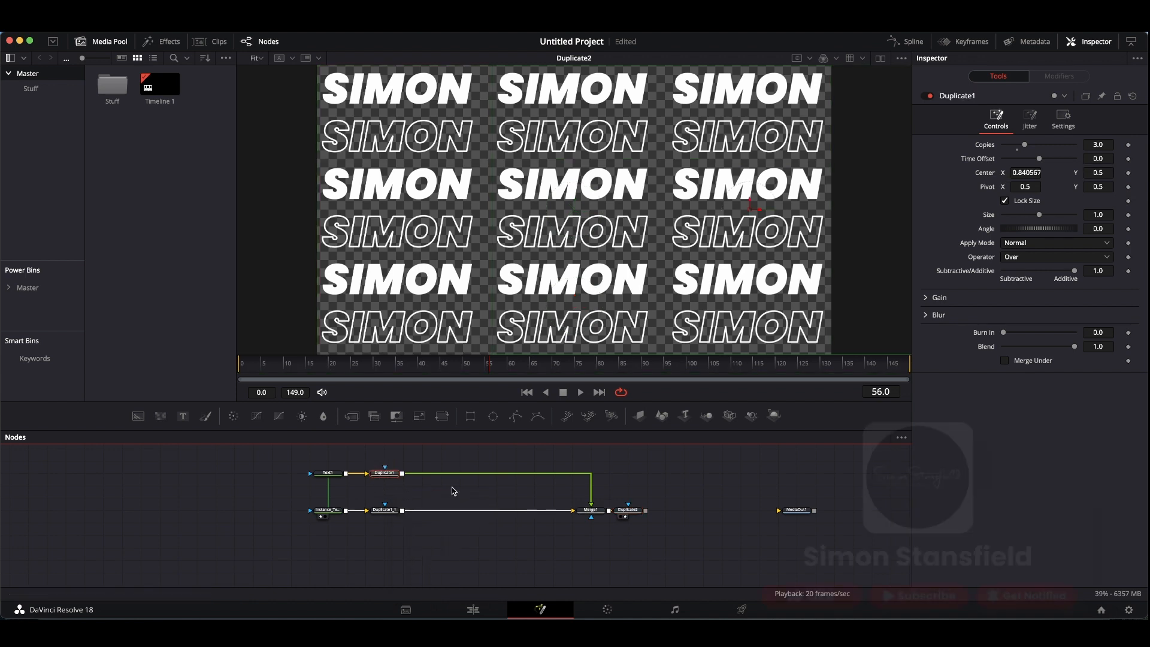
pyautogui.click(442, 418)
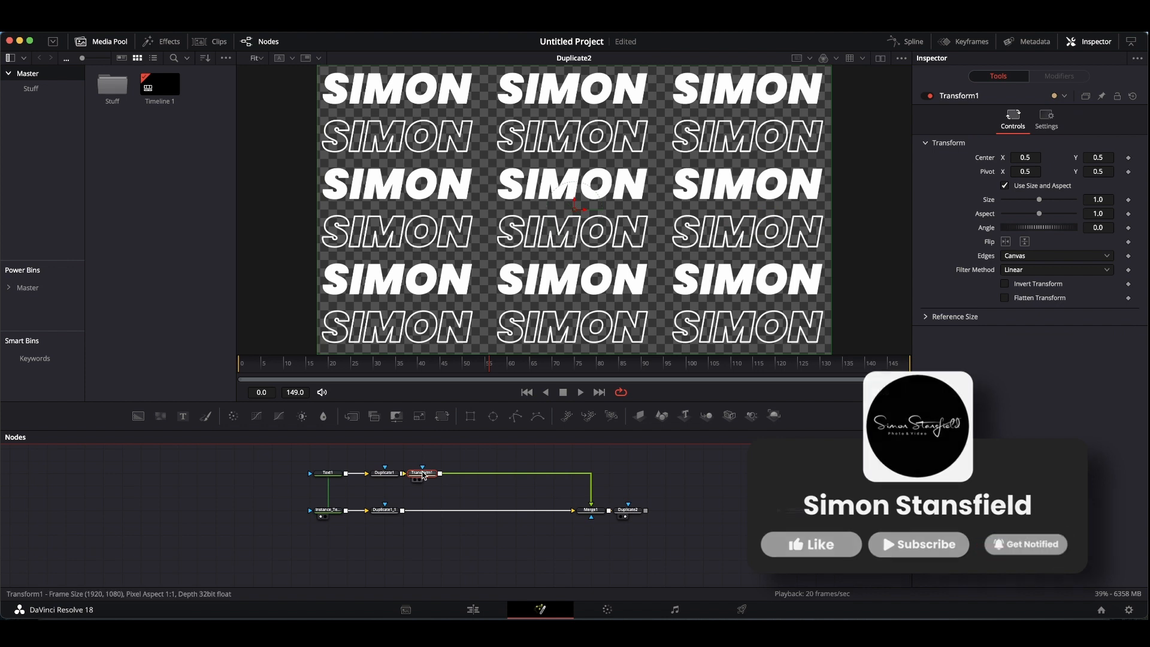
pyautogui.moveTo(423, 474); pyautogui.dragTo(462, 473)
pyautogui.click(464, 471)
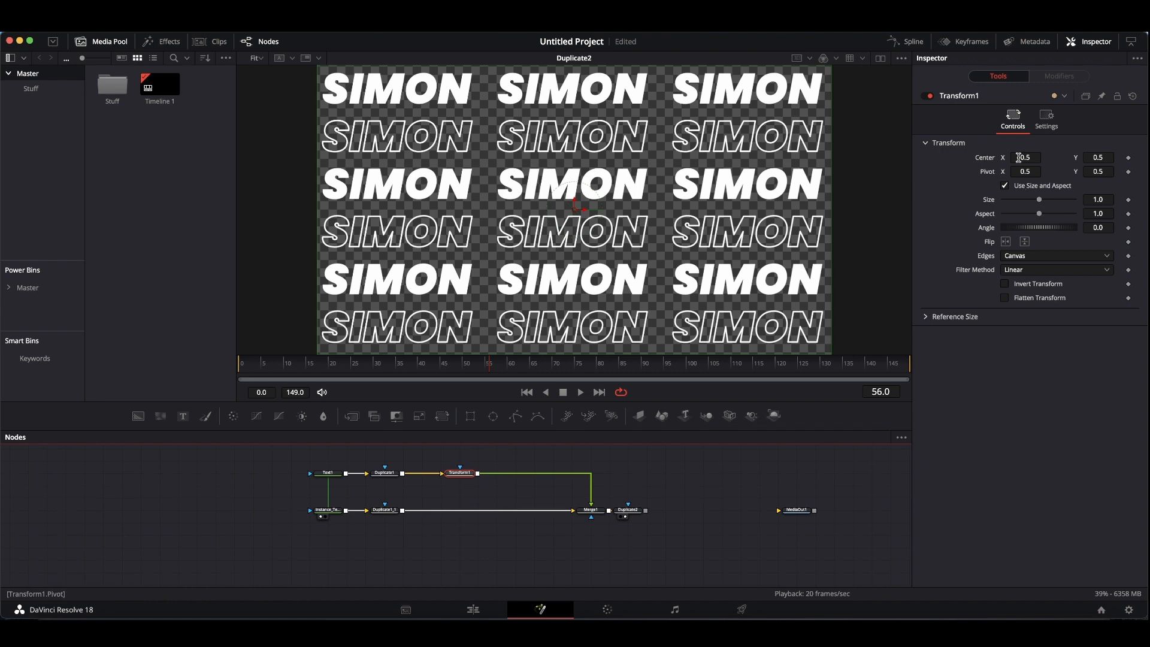
# Step: Try shifting the solid text rows sideways with the Transform's Center X, and reset the Center
pyautogui.moveTo(1020, 157); pyautogui.dragTo(437, 160)
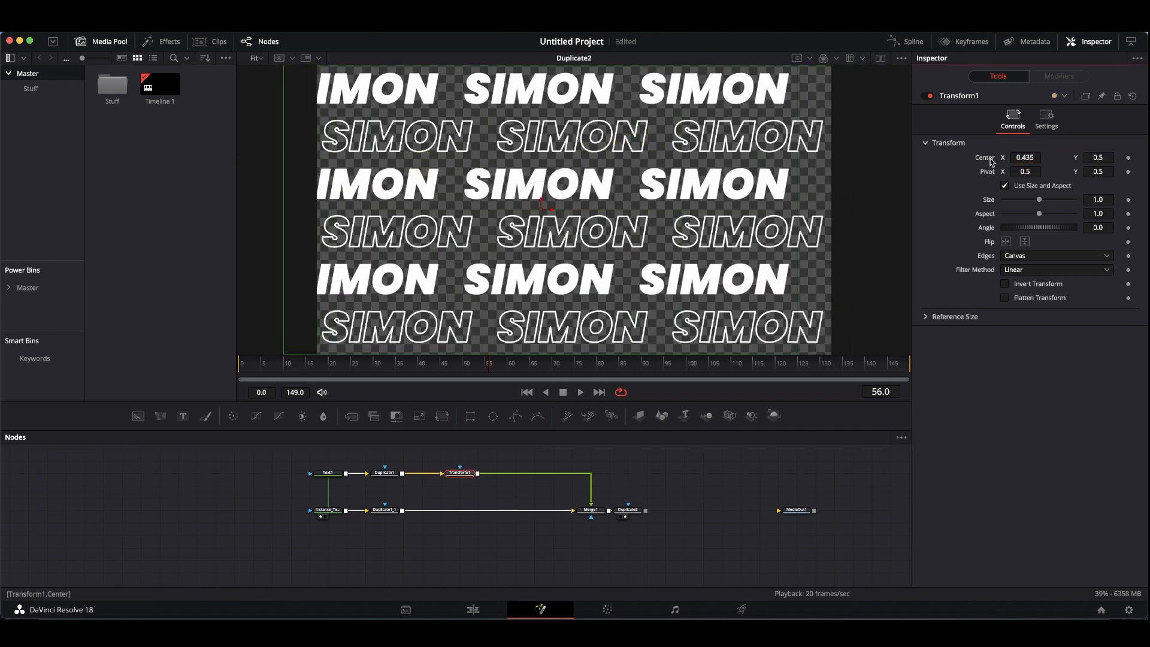
pyautogui.doubleClick(992, 162)
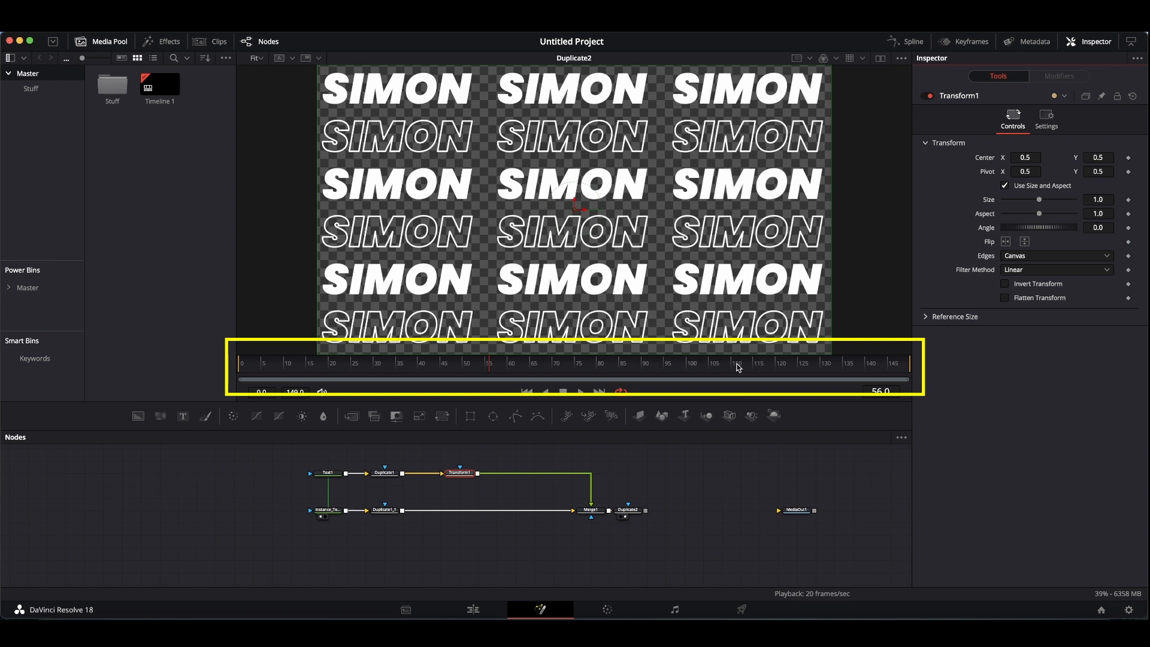
# Step: Go to frame 0 and add a keyframe to Transform1's Center
pyautogui.click(761, 367)
pyautogui.moveTo(687, 369); pyautogui.dragTo(653, 366)
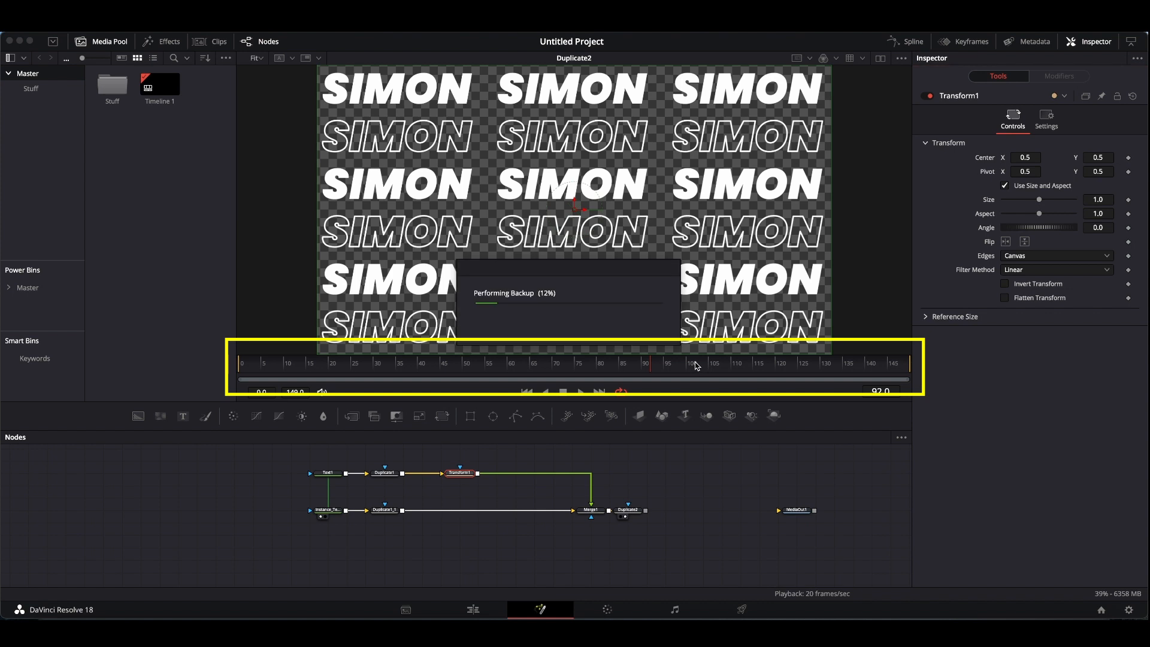
pyautogui.moveTo(679, 366); pyautogui.dragTo(238, 384)
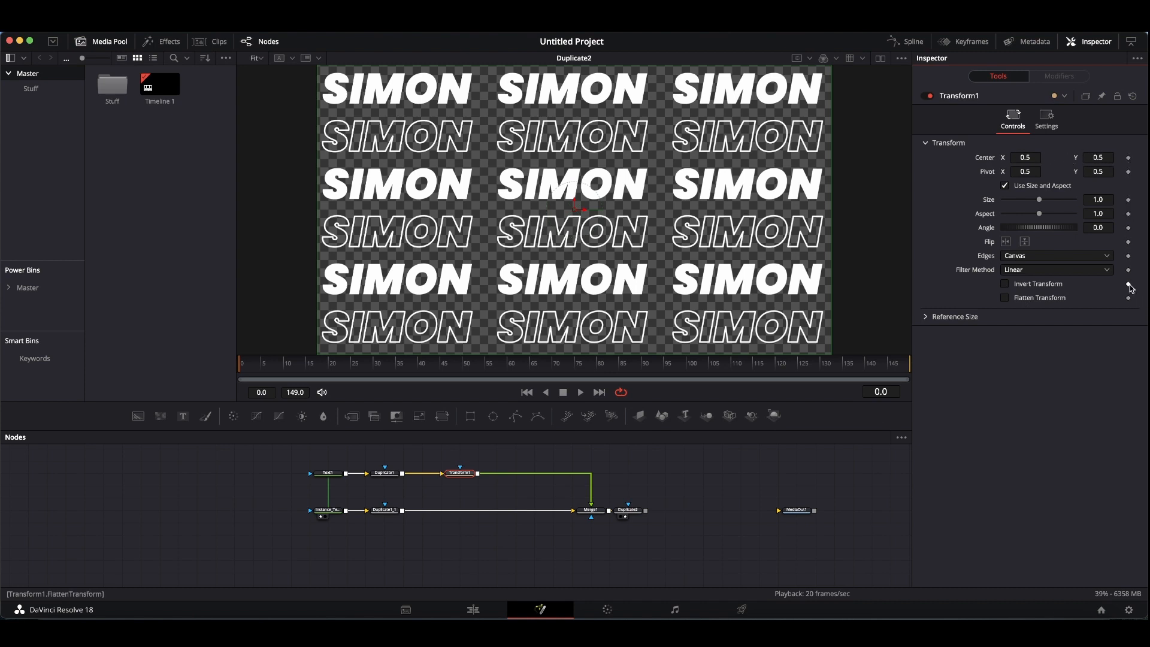
pyautogui.click(1129, 158)
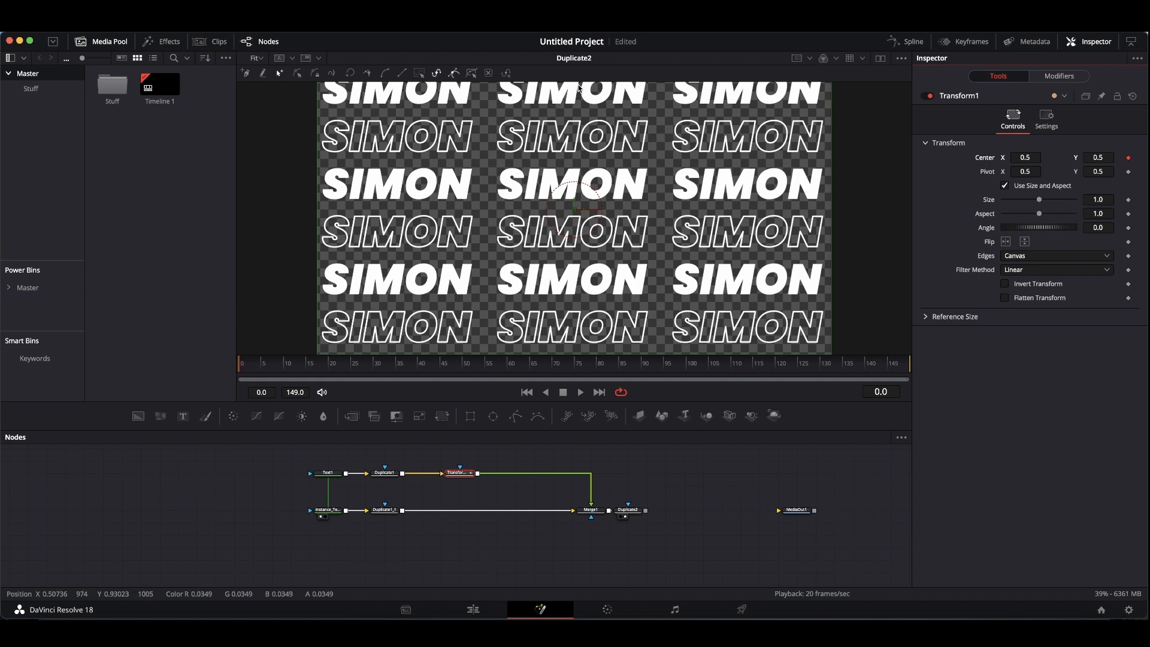
# Step: Keyframe Transform1's Center X at 0.51 on frame 5
pyautogui.scroll(2, 577, 132)
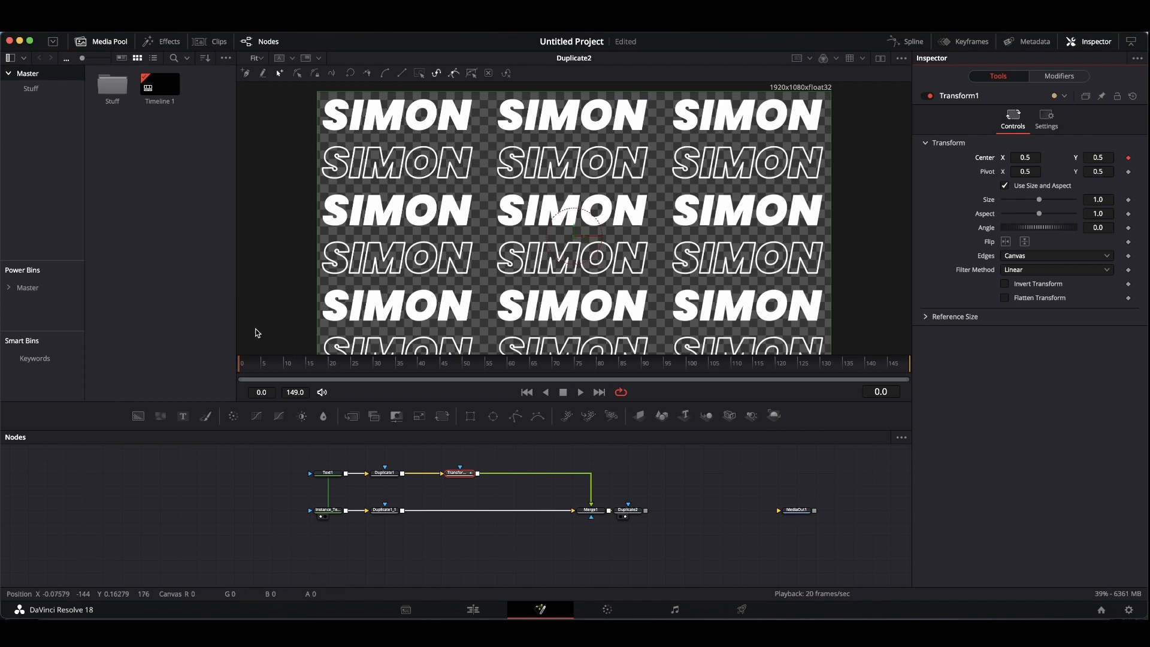
pyautogui.moveTo(268, 367); pyautogui.dragTo(261, 367)
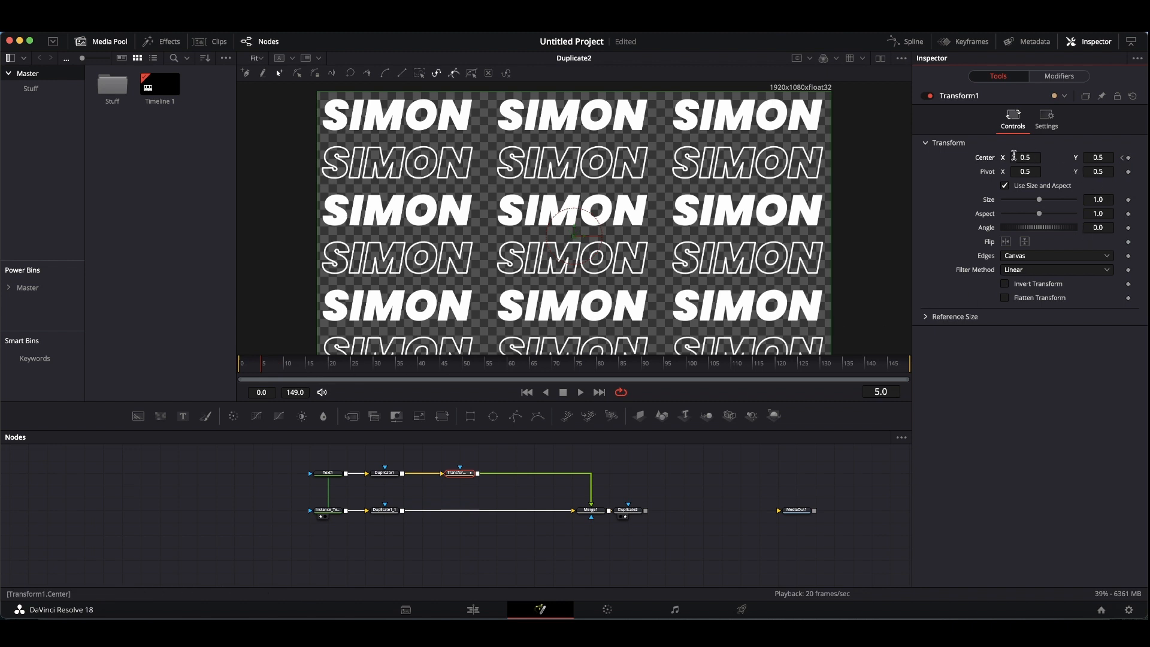
pyautogui.click(1026, 156)
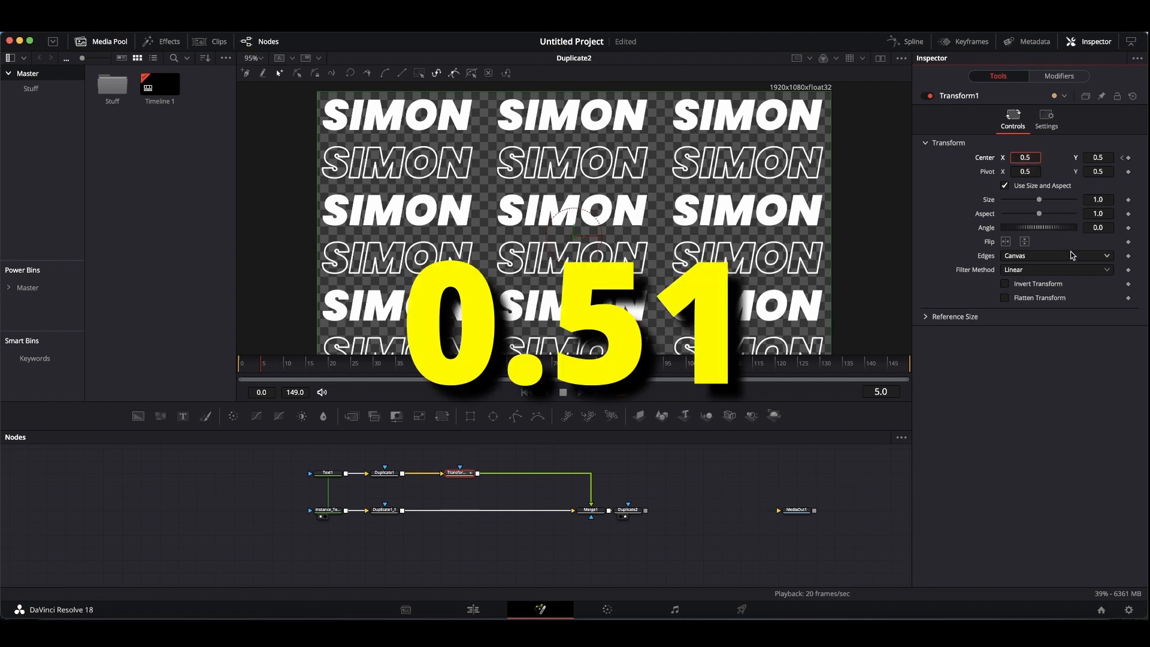
pyautogui.write('1')
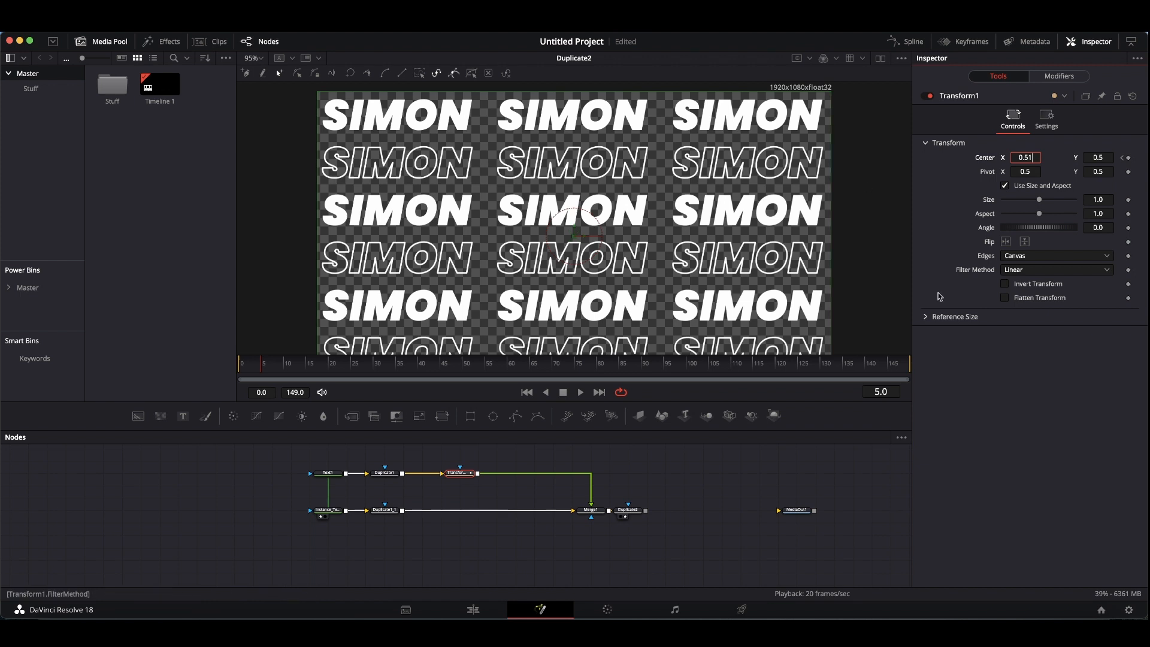
pyautogui.click(1053, 410)
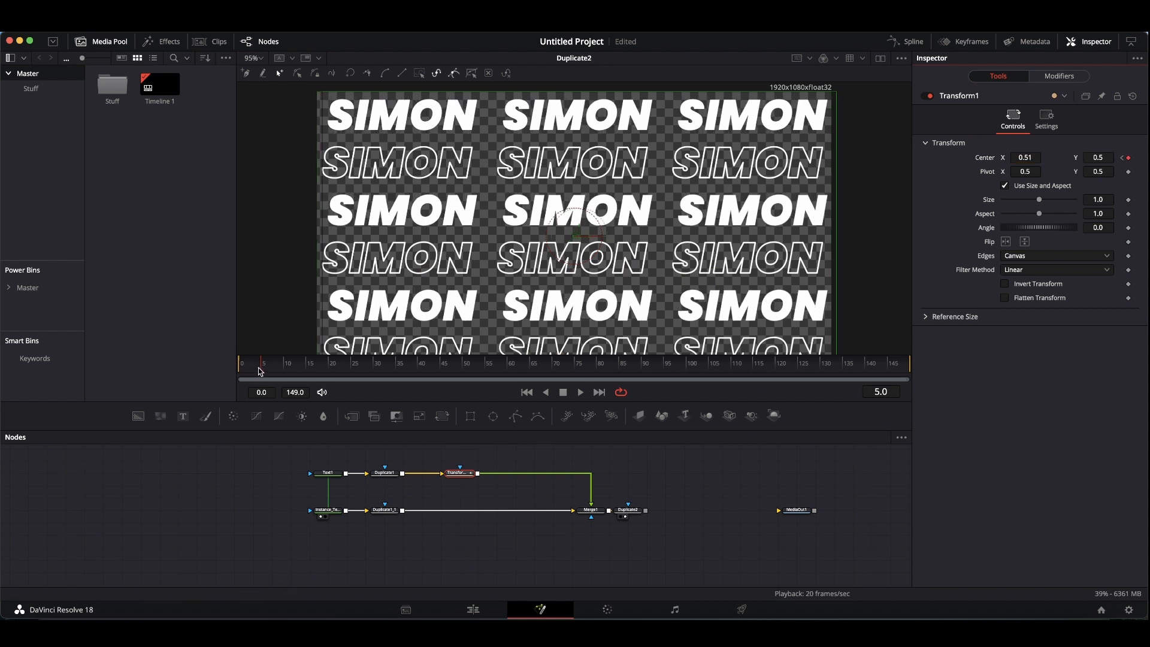
# Step: Return to frame 0 and show Transform1's Center displacement curve in the Spline editor, zoomed to fit
pyautogui.moveTo(260, 372); pyautogui.dragTo(226, 372)
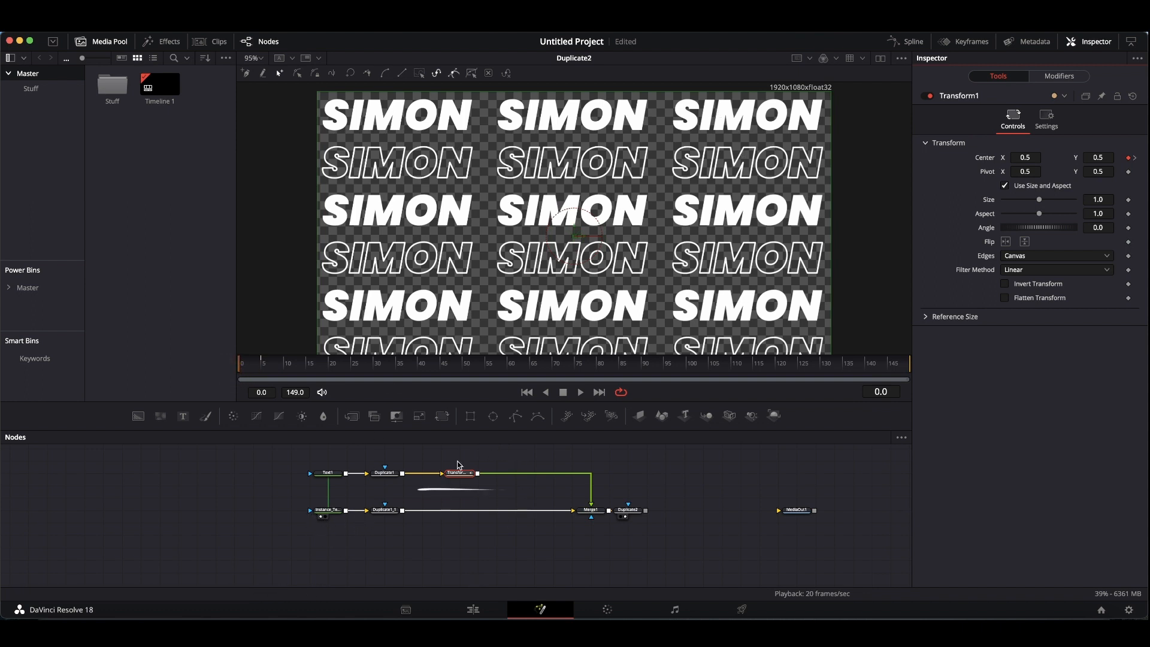
pyautogui.click(458, 472)
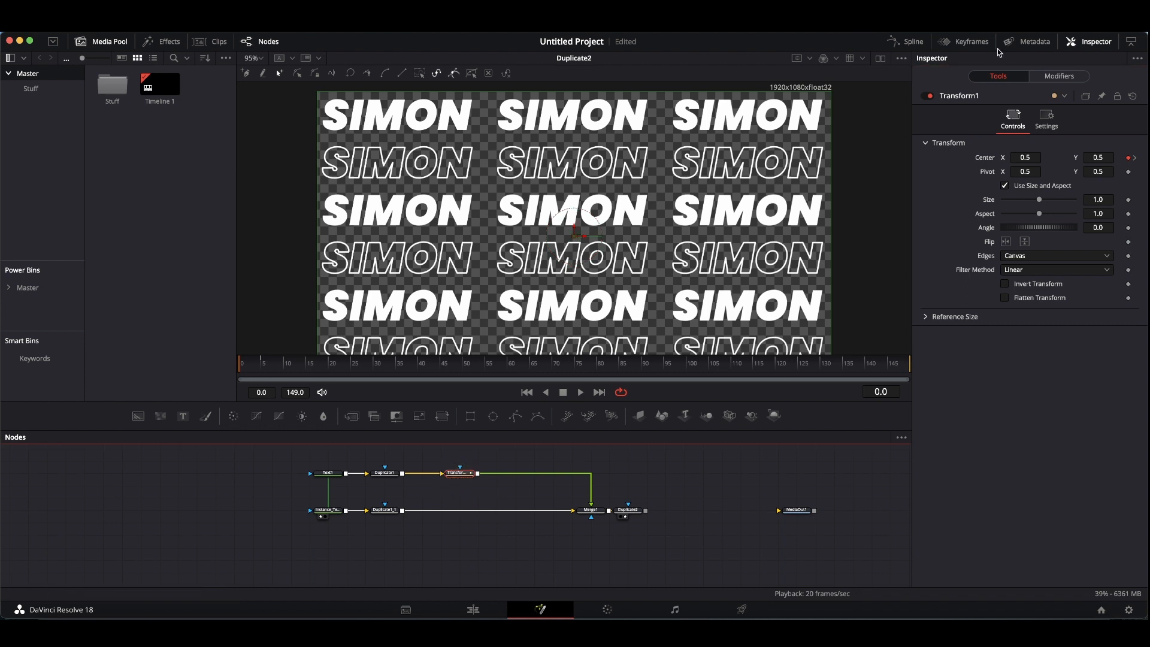
pyautogui.click(919, 45)
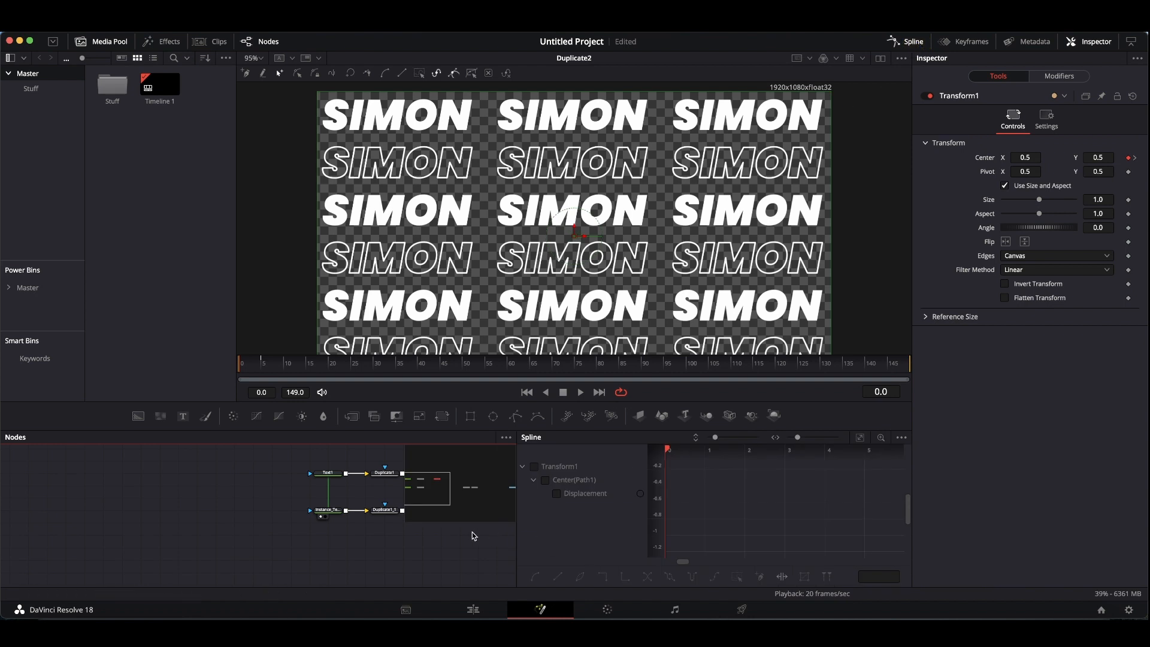
pyautogui.moveTo(420, 549); pyautogui.dragTo(192, 570)
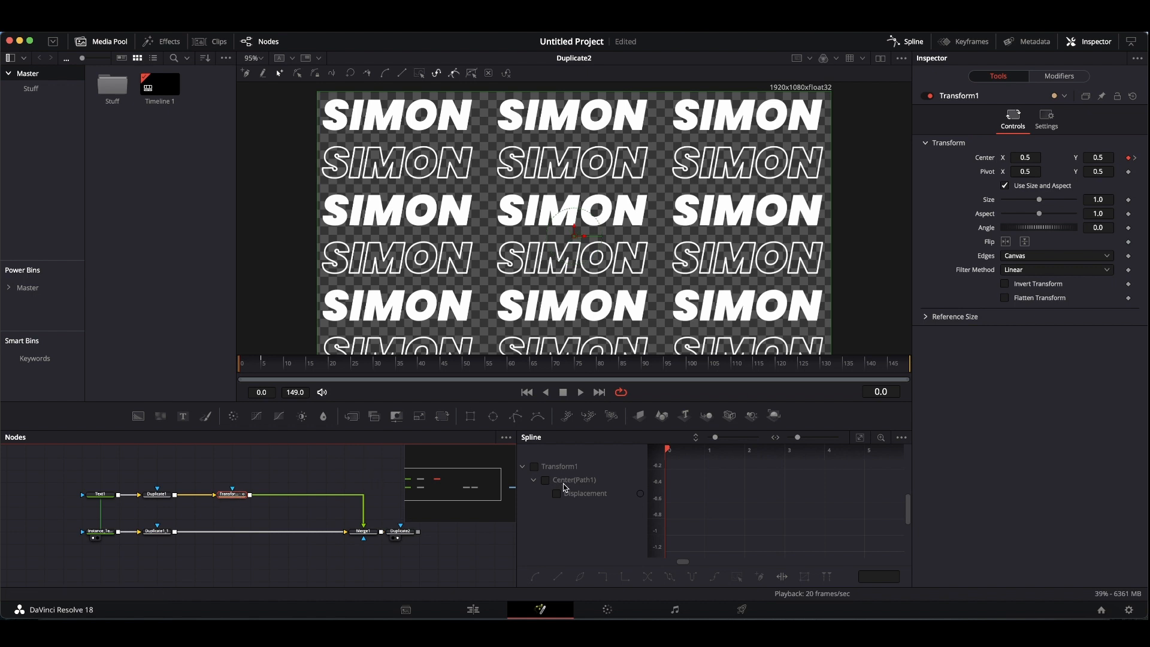
pyautogui.click(535, 468)
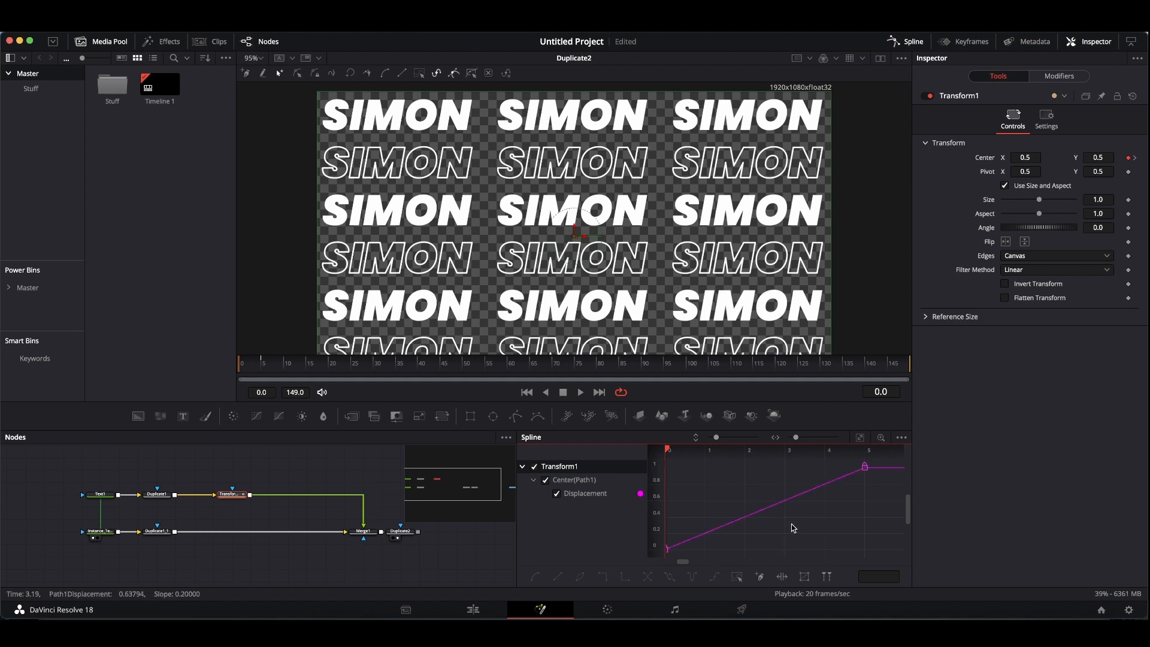
pyautogui.click(861, 441)
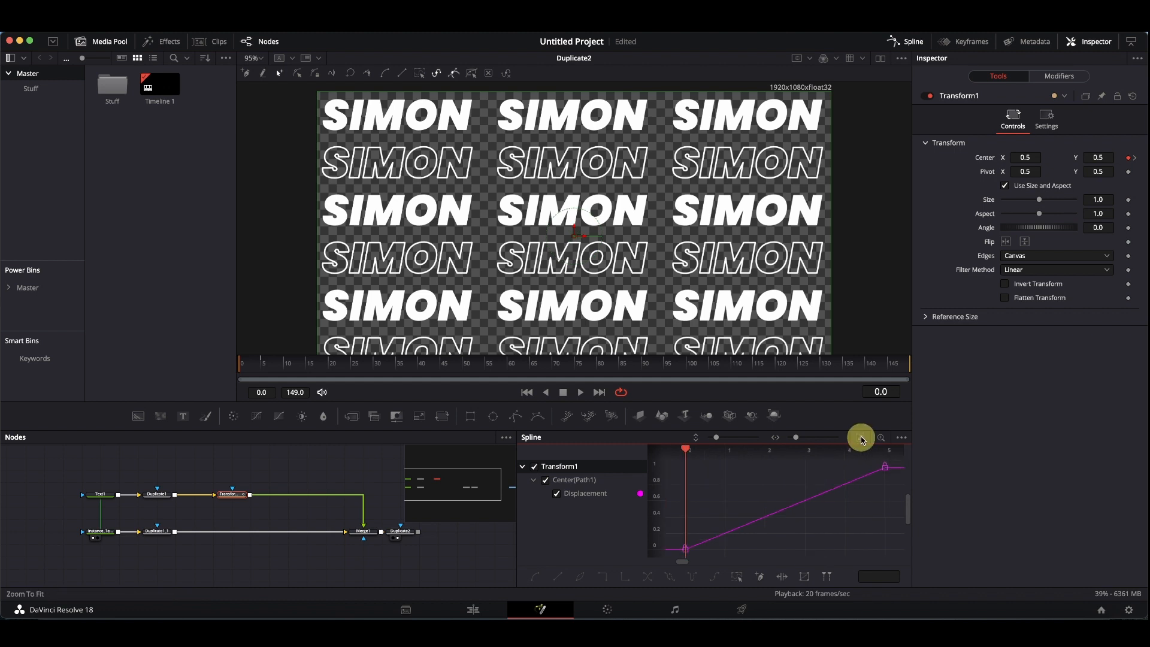
# Step: Apply Set Relative to all keyframes of Transform1's displacement curve and play the animation
pyautogui.click(821, 522)
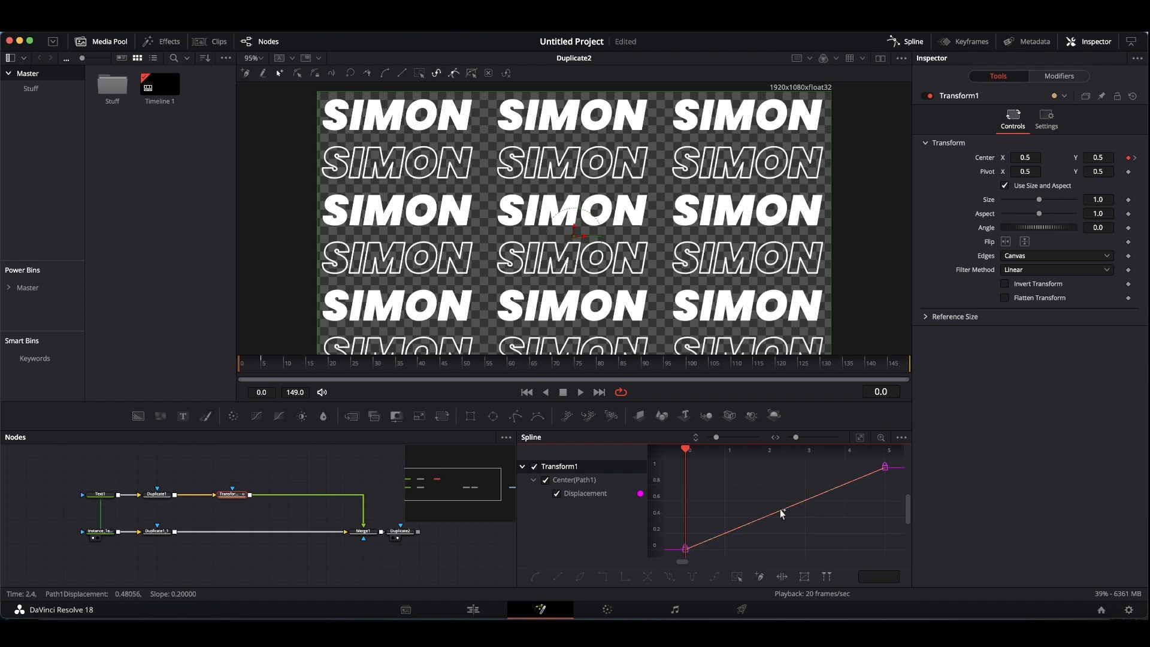
pyautogui.press('super+a')
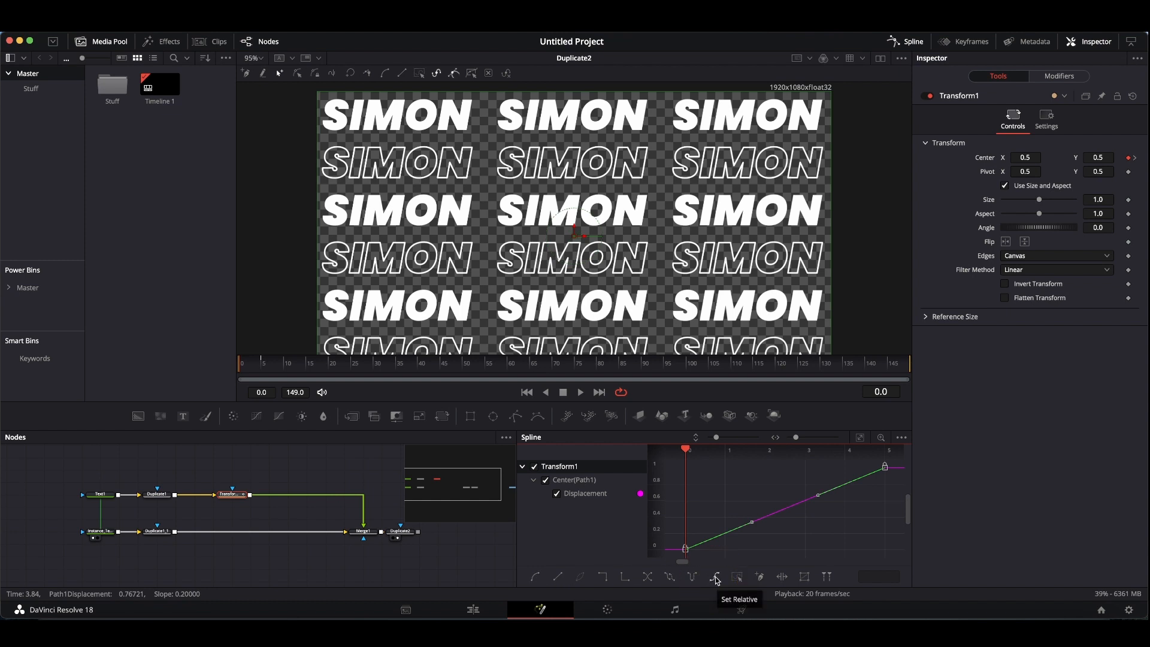
pyautogui.click(716, 578)
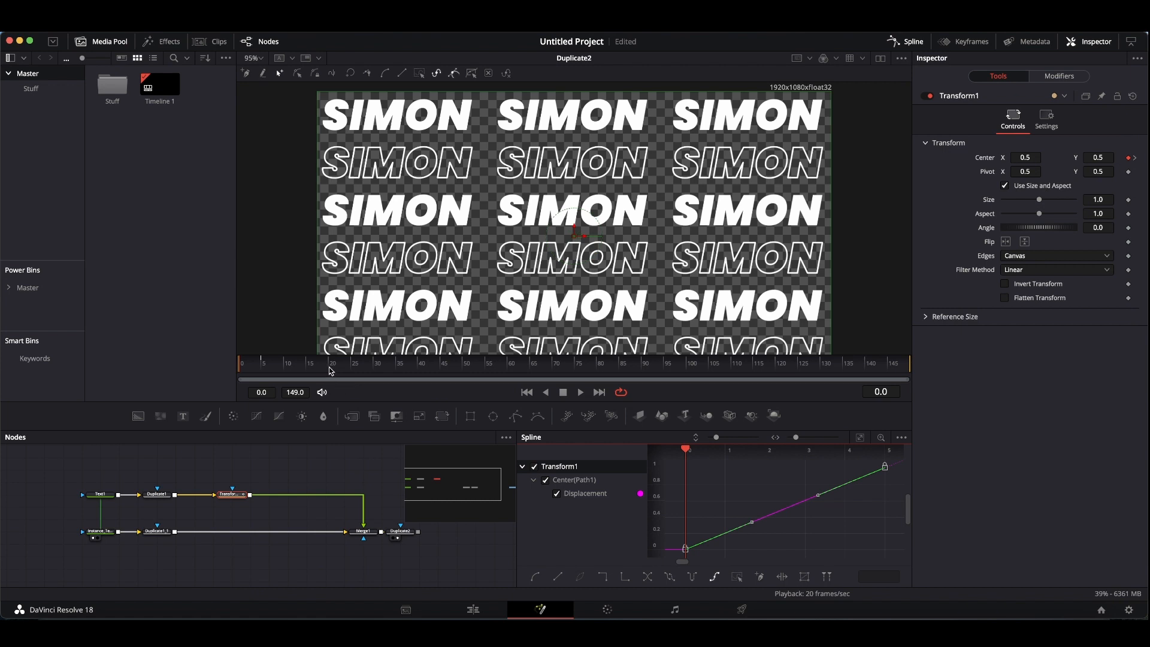
pyautogui.press('space')
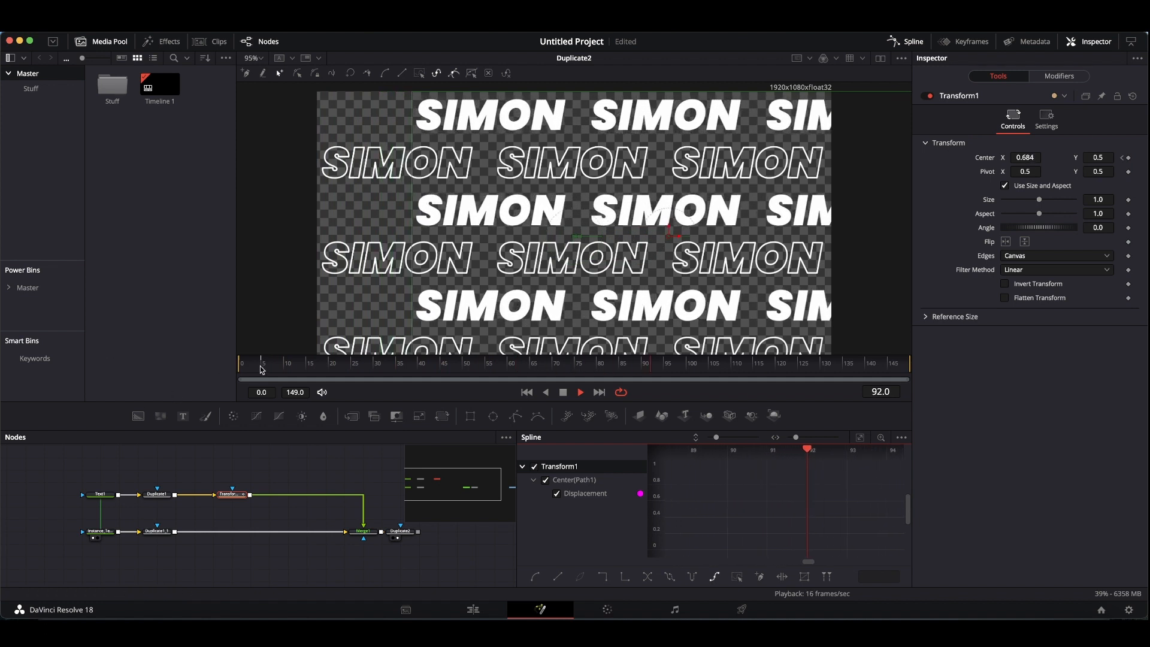
pyautogui.press('space')
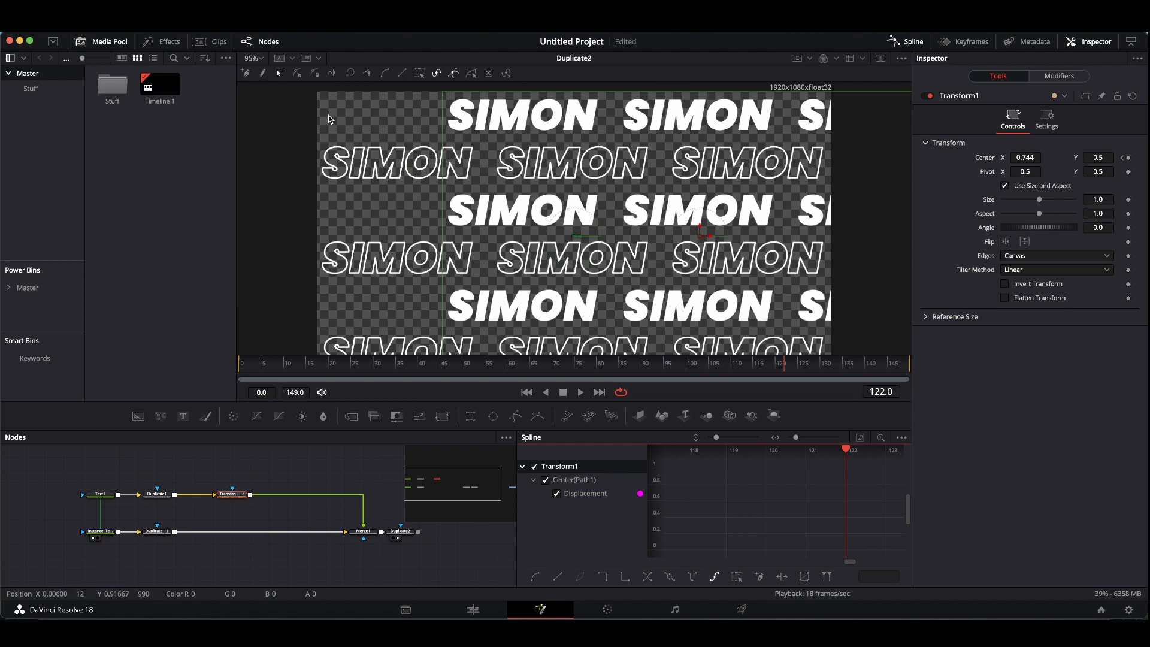
# Step: Set Transform1's Edges to Wrap so the solid text rows repeat across the frame
pyautogui.click(235, 497)
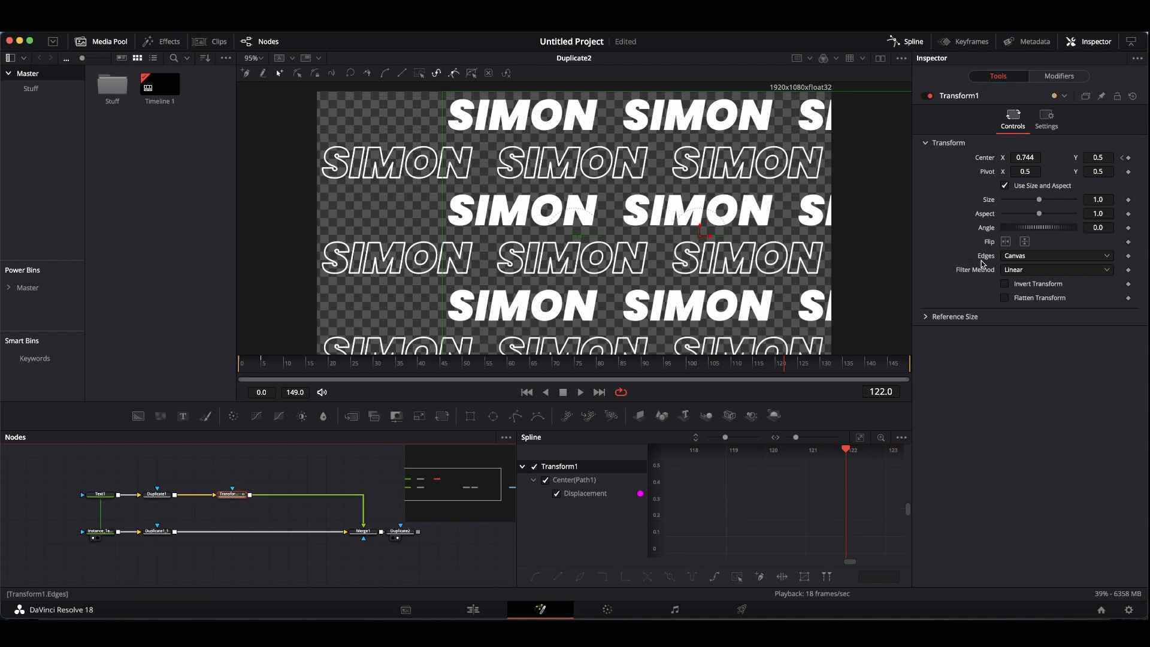
pyautogui.click(1026, 257)
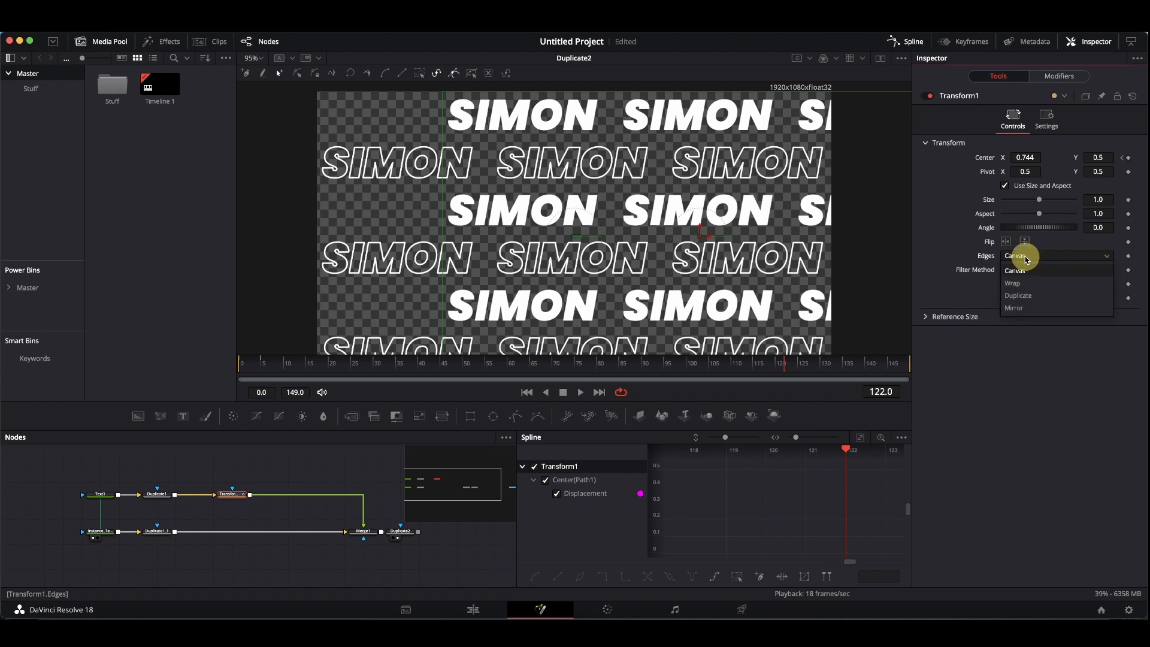
pyautogui.click(1028, 286)
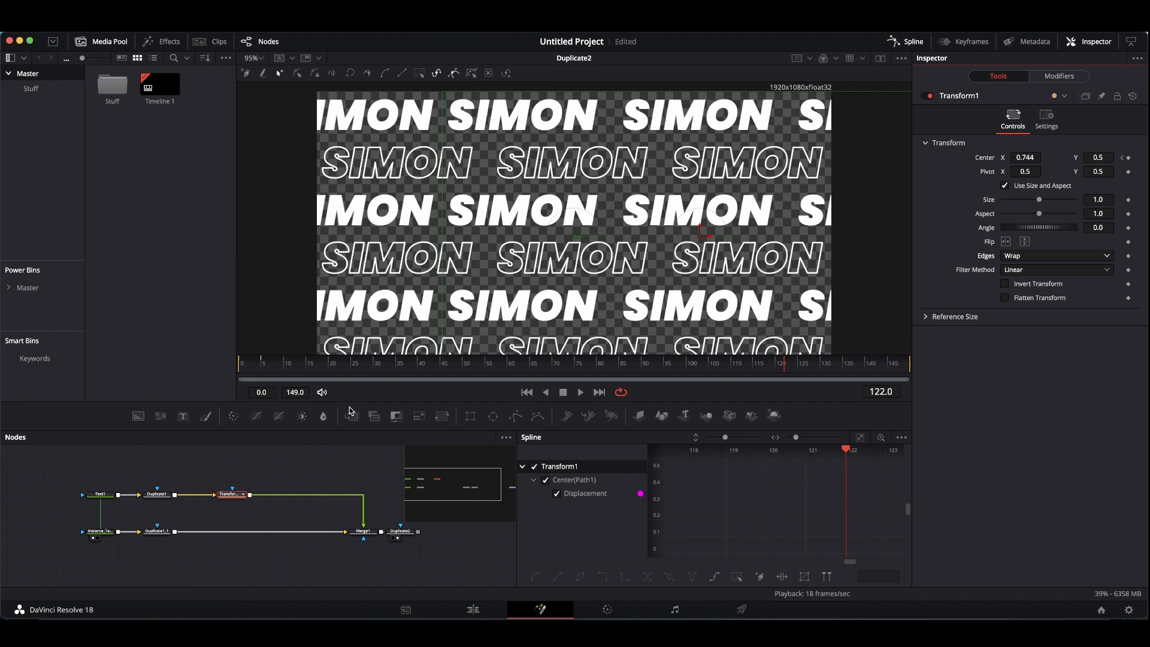
# Step: Add a Transform node after Duplicate1_1 on the outlined text branch and space it out toward Merge1
pyautogui.click(159, 532)
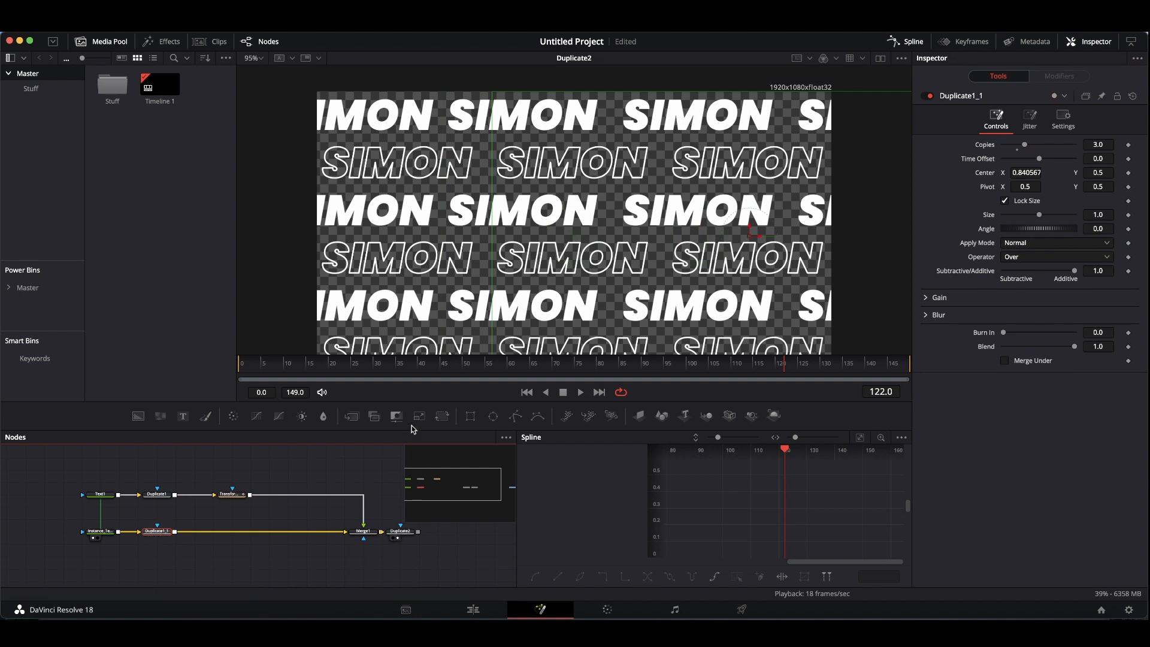
pyautogui.click(443, 417)
pyautogui.moveTo(201, 532); pyautogui.dragTo(247, 535)
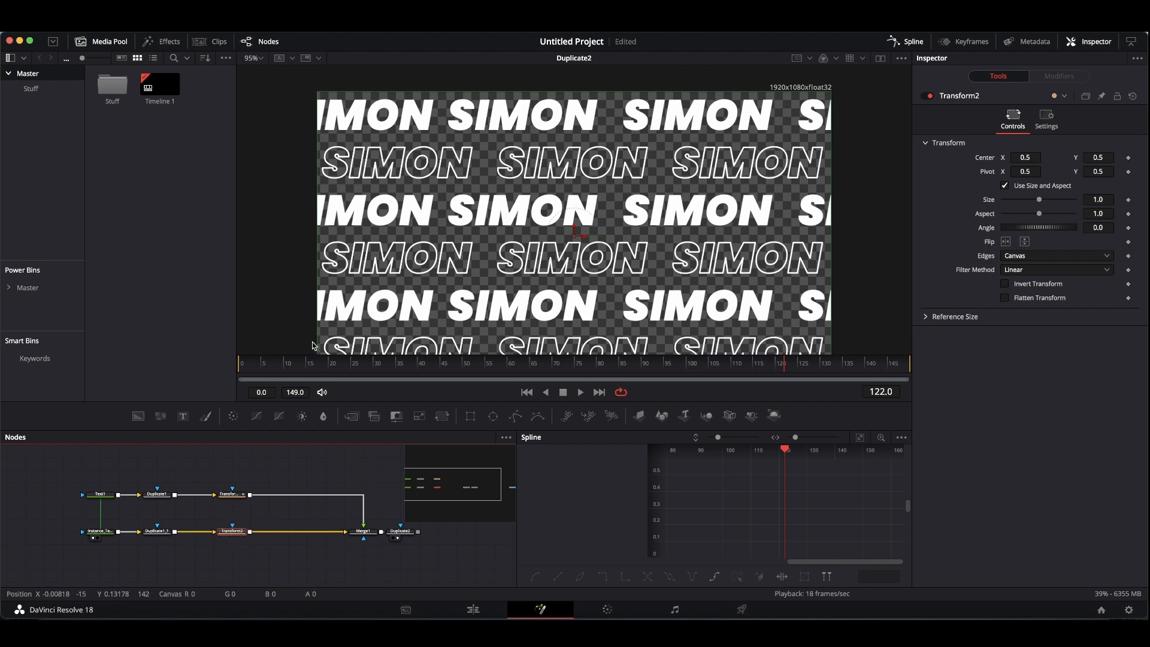
# Step: Keyframe Transform2's Center at frame 0, and set its Center X to 0.49 on frame 5
pyautogui.moveTo(311, 367); pyautogui.dragTo(195, 371)
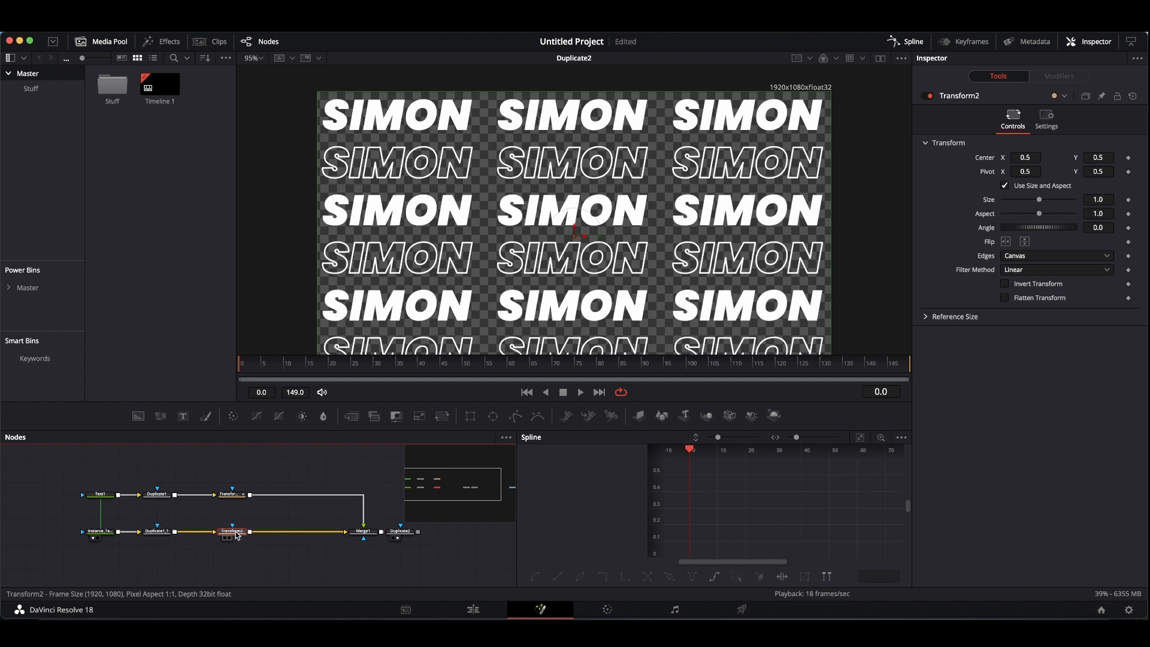
pyautogui.click(1129, 159)
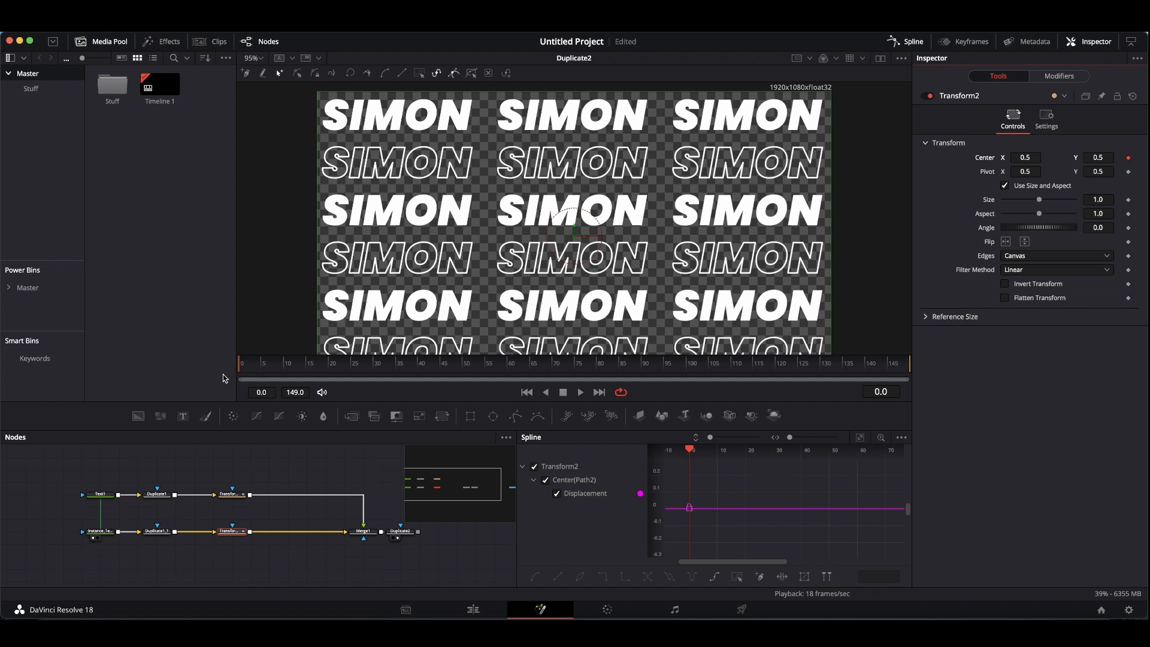
pyautogui.click(262, 373)
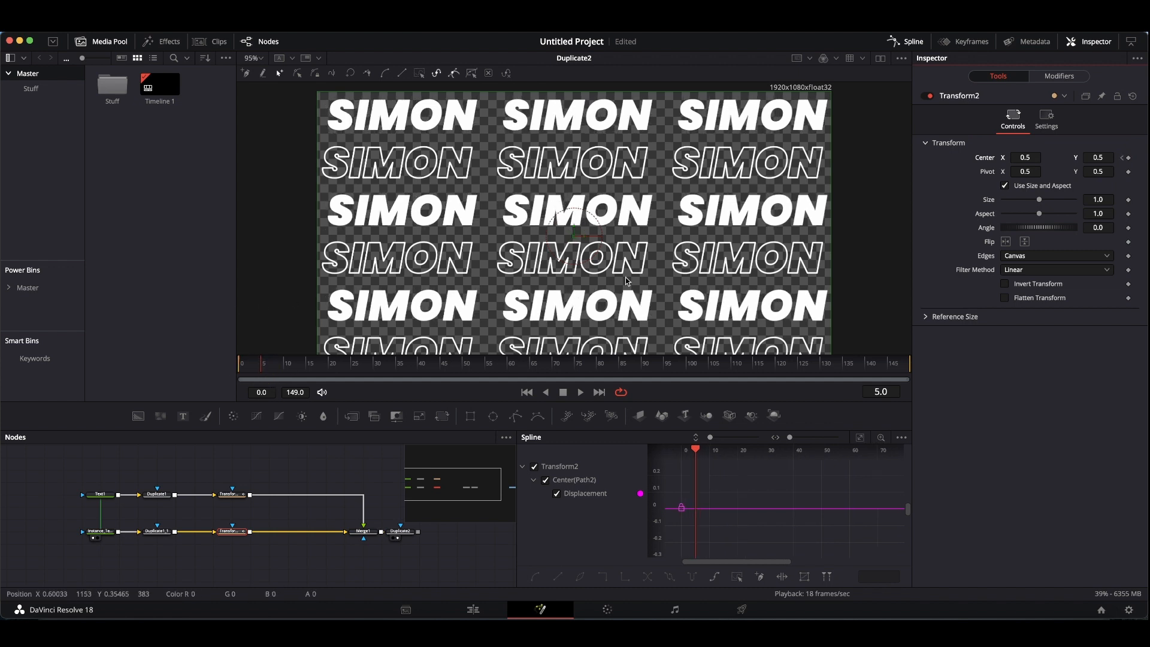
pyautogui.click(1032, 157)
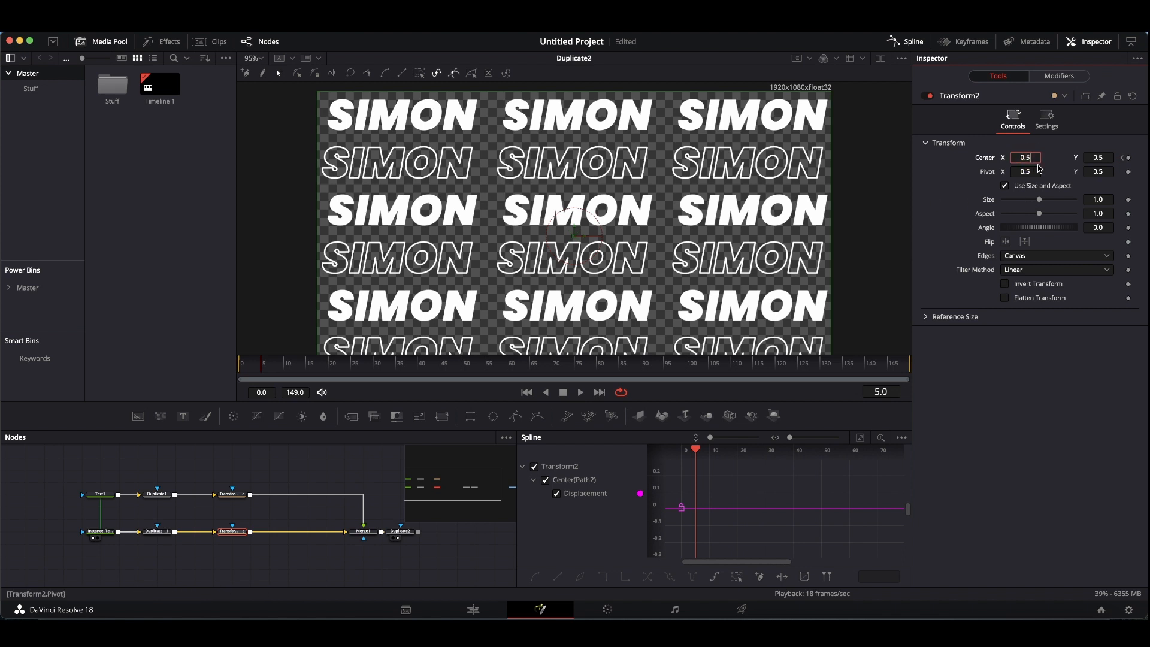
pyautogui.press('BackSpace')
pyautogui.write('49')
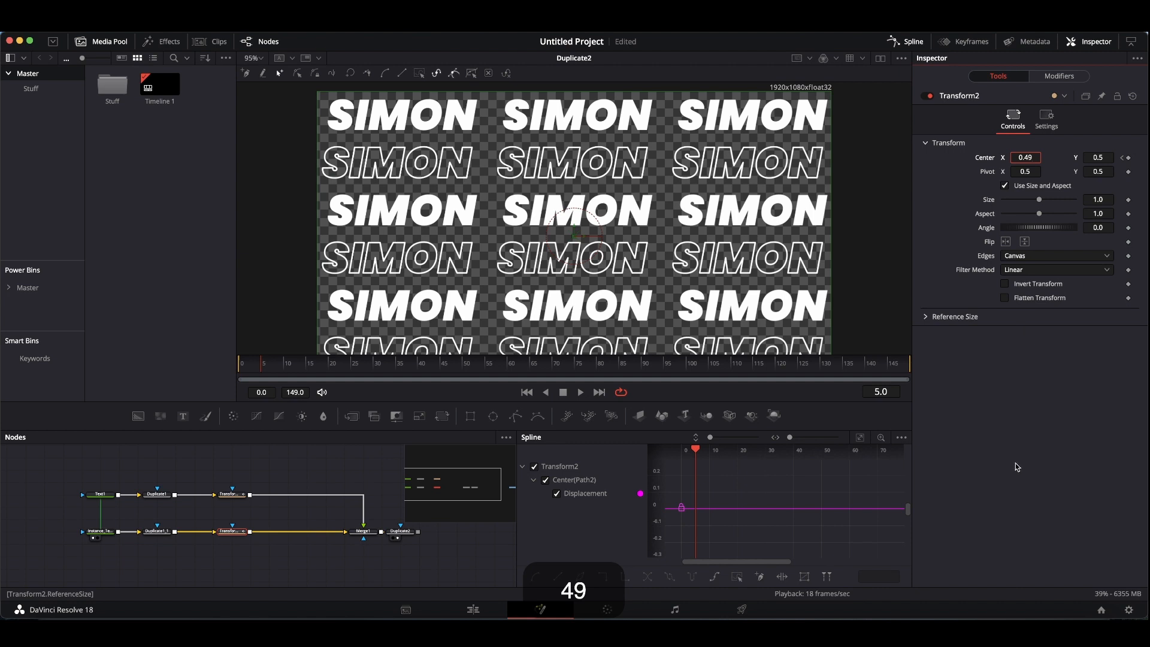
pyautogui.press('Return')
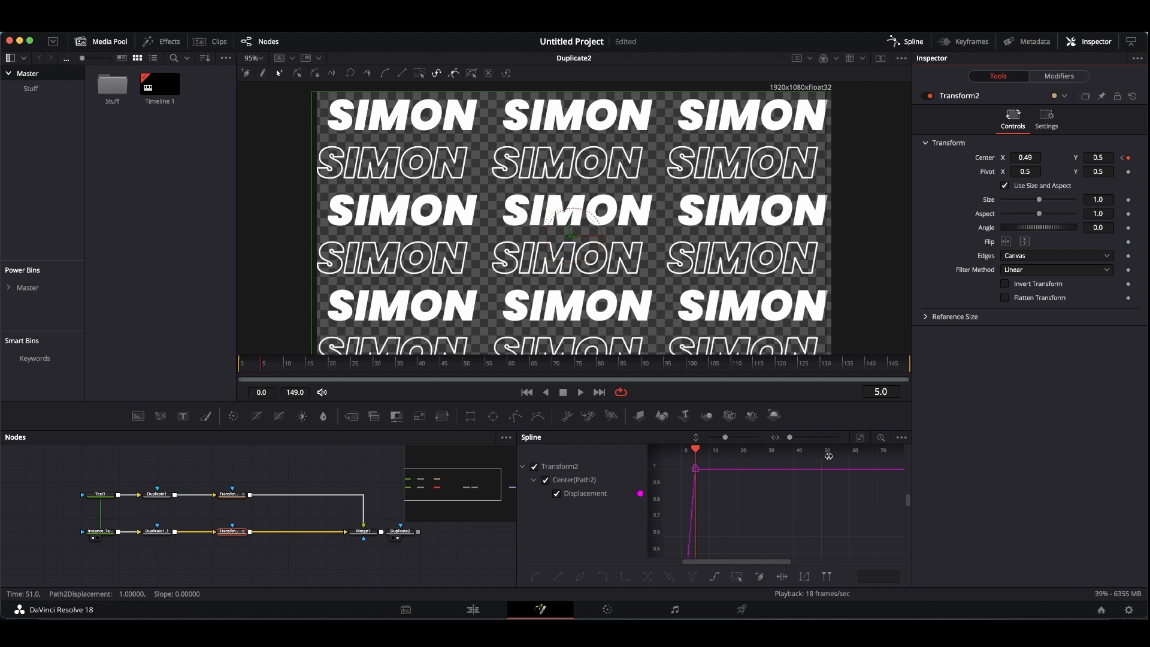
# Step: Apply Set Relative to all of Transform2's displacement keyframes and play the animation from frame 0
pyautogui.click(859, 438)
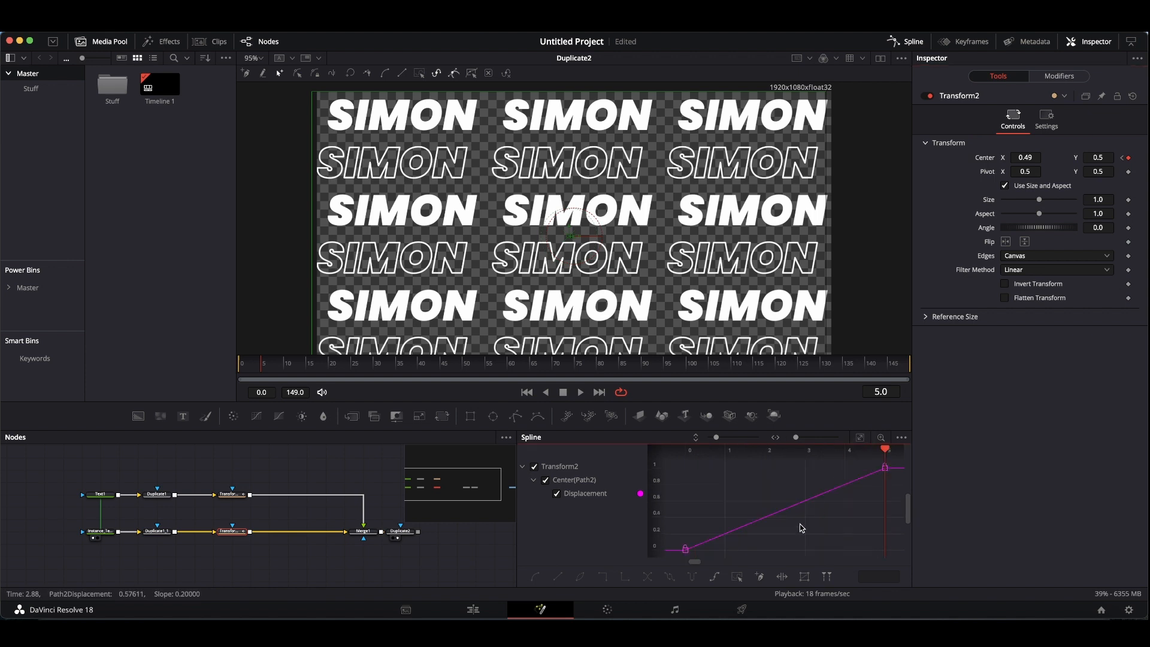
pyautogui.press('super+a')
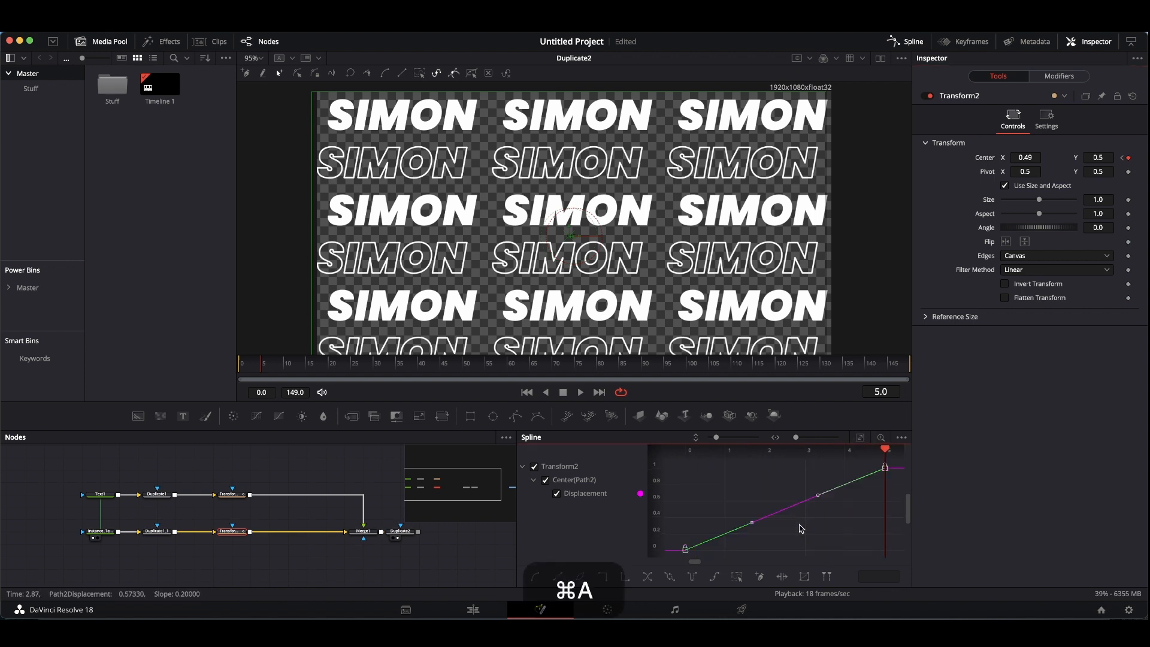
pyautogui.click(715, 577)
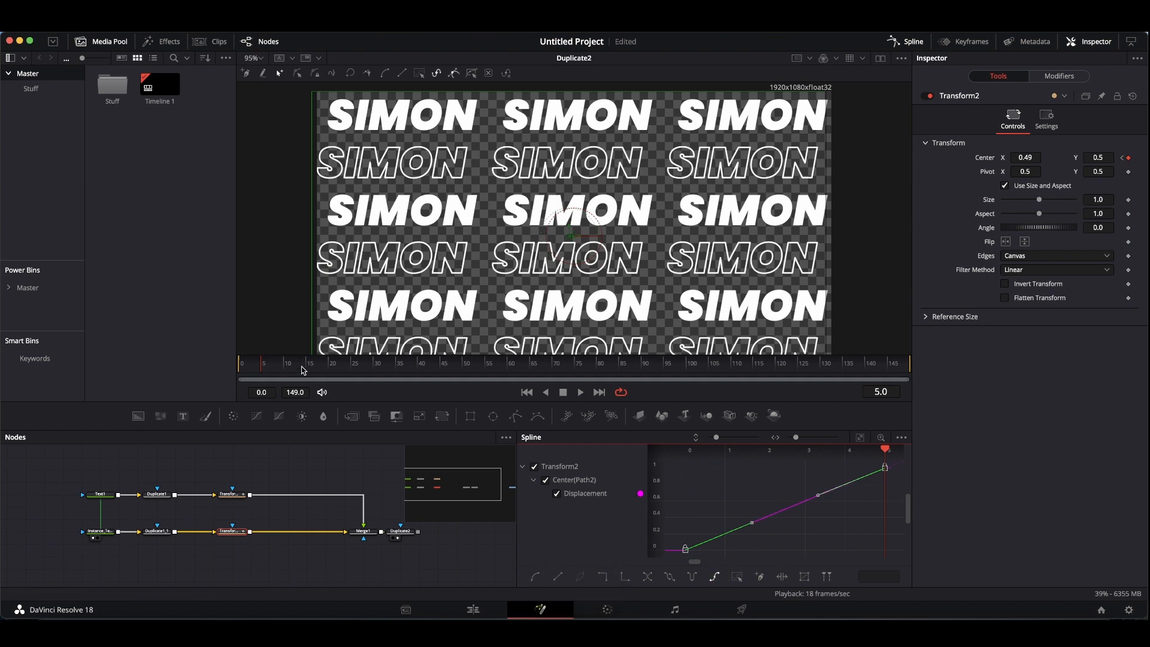
pyautogui.moveTo(310, 370); pyautogui.dragTo(185, 367)
pyautogui.press('space')
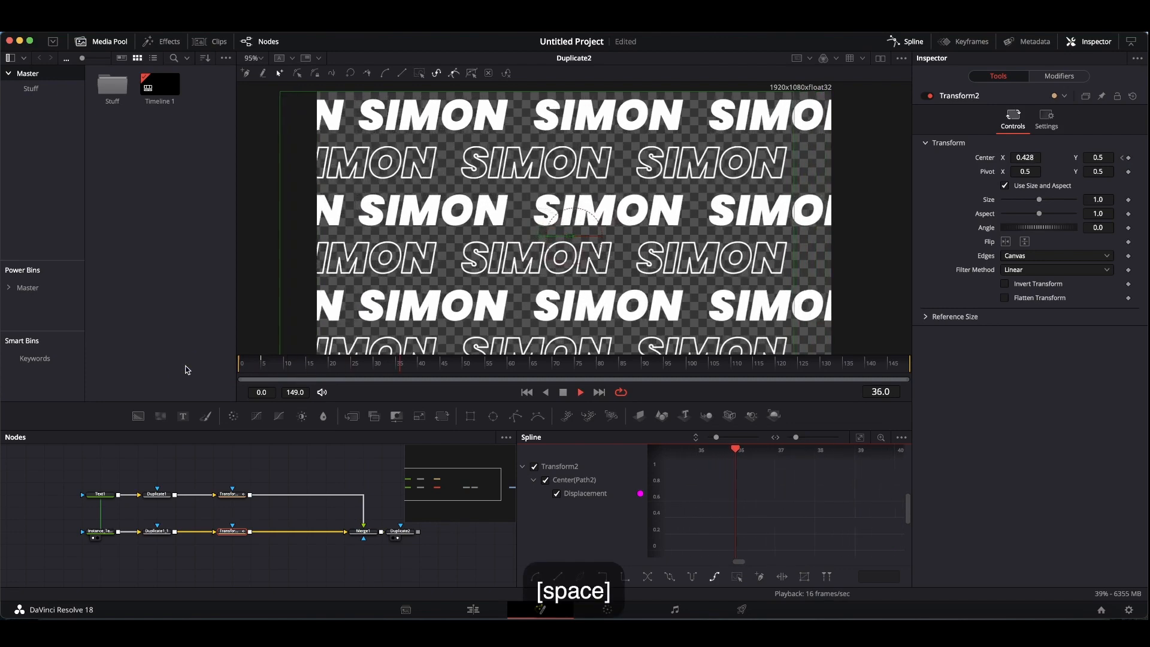
pyautogui.press('space')
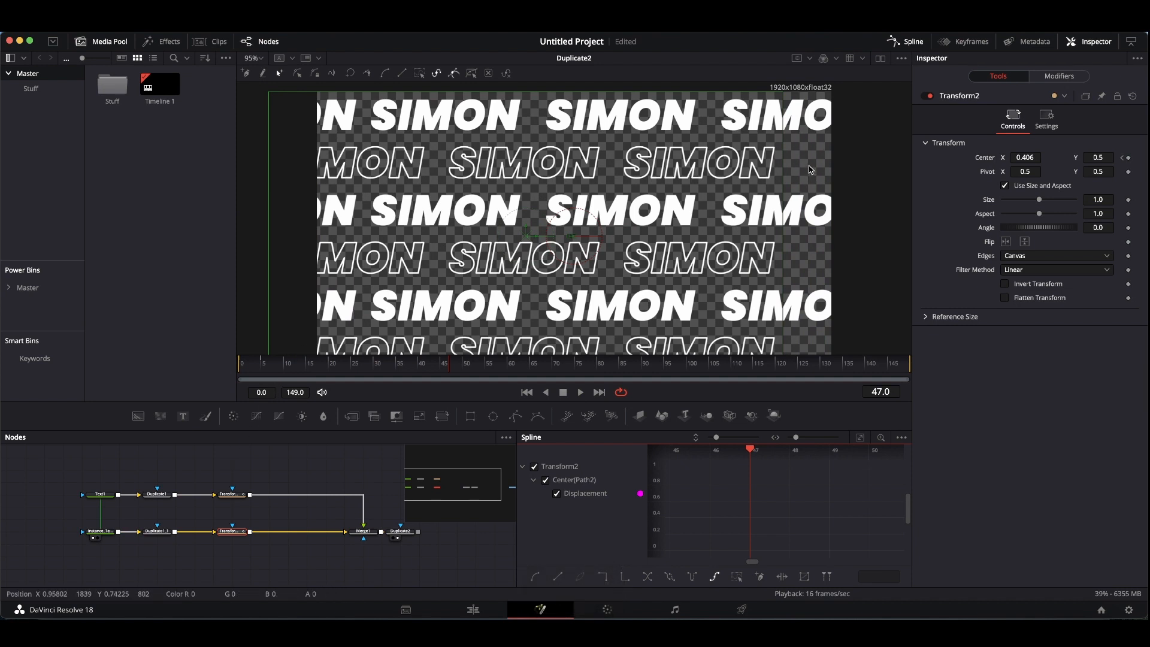
# Step: Set Transform2's Edges to Wrap so the outlined text rows repeat across the frame
pyautogui.click(236, 533)
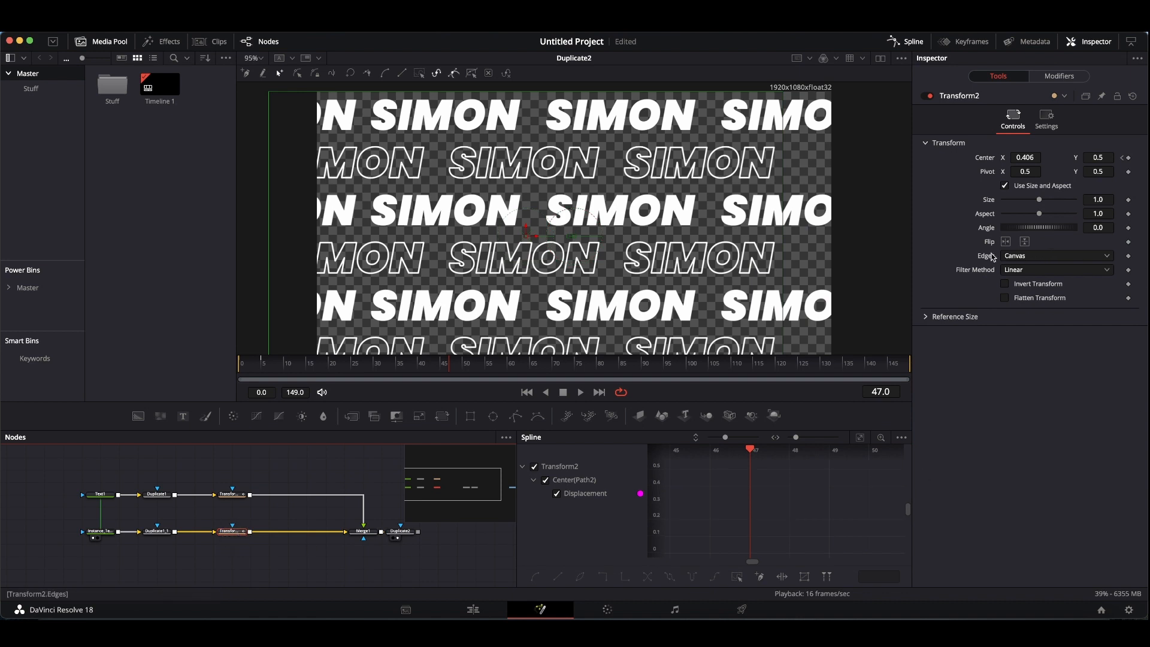
pyautogui.click(1022, 258)
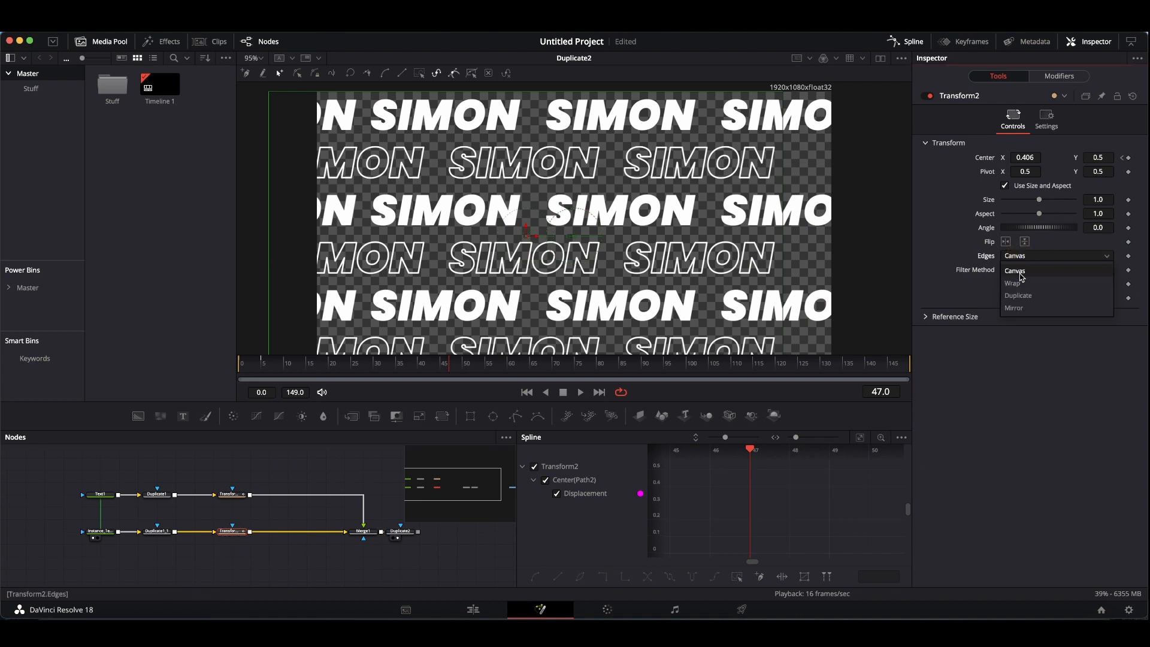
pyautogui.click(1022, 284)
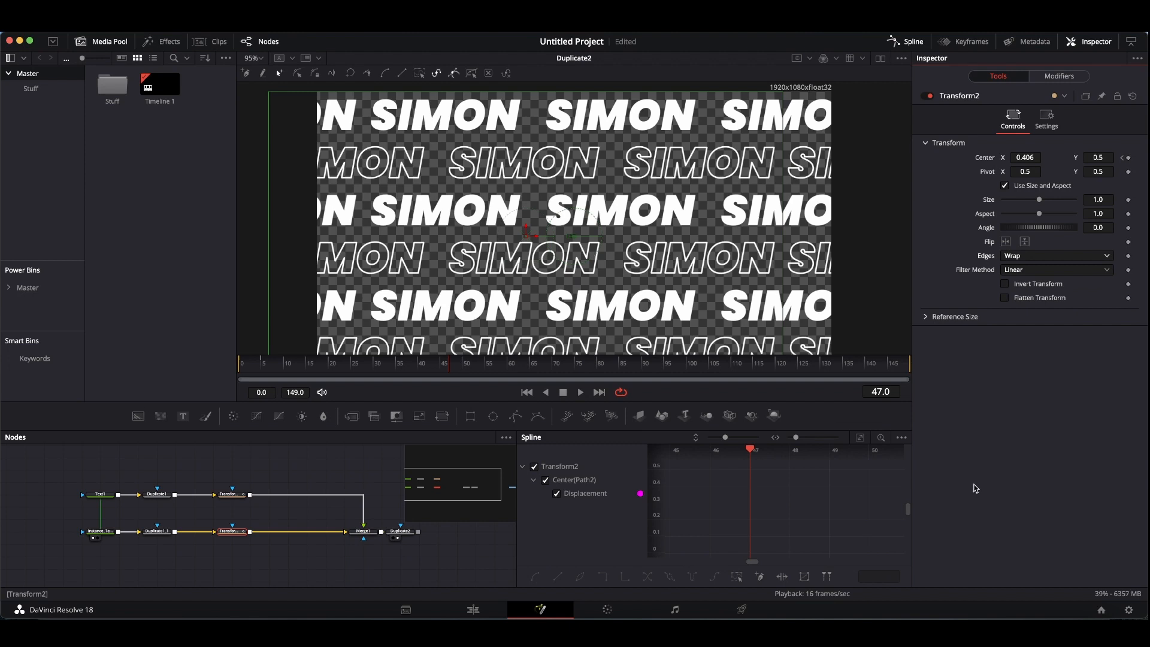
# Step: Close the Spline editor and connect Duplicate2's output to MediaOut1
pyautogui.click(912, 42)
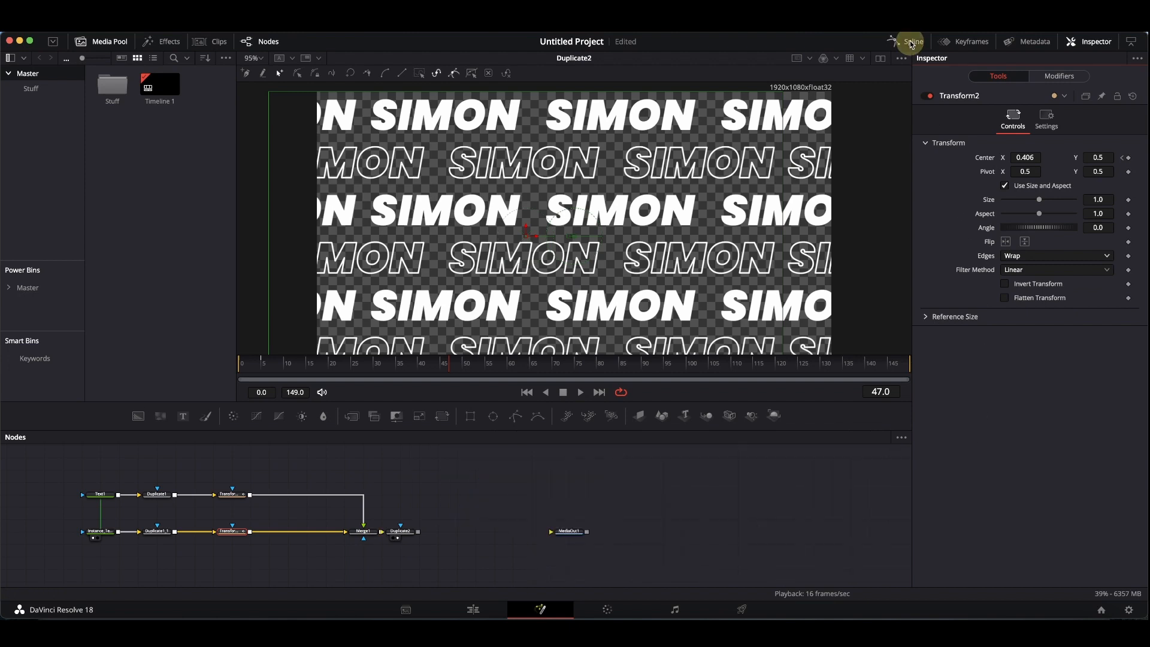
pyautogui.moveTo(495, 491); pyautogui.dragTo(628, 483)
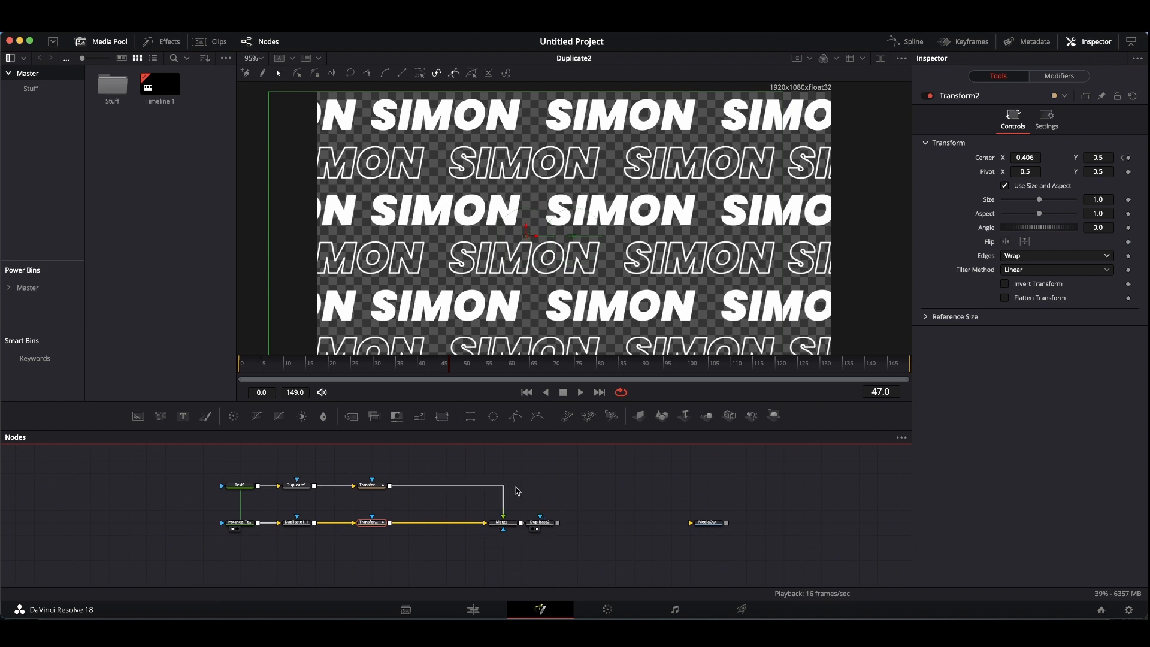
pyautogui.moveTo(558, 523); pyautogui.dragTo(677, 237)
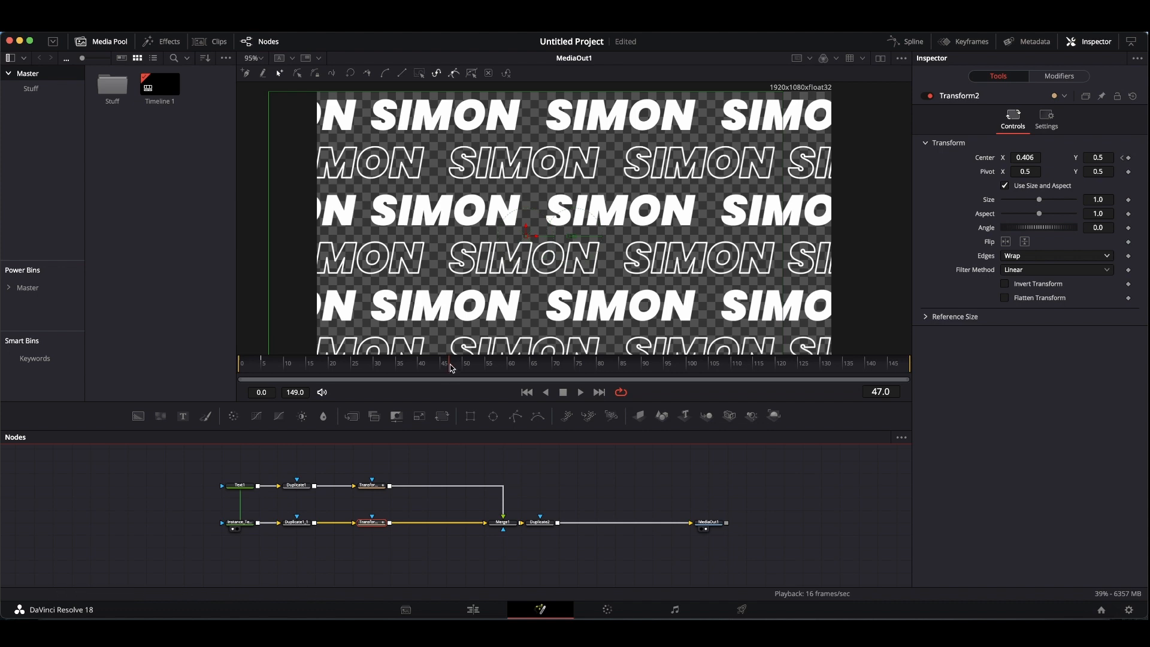
# Step: Play the finished composition from frame 0 and set the viewer zoom to Fit
pyautogui.moveTo(449, 363); pyautogui.dragTo(204, 352)
pyautogui.press('space')
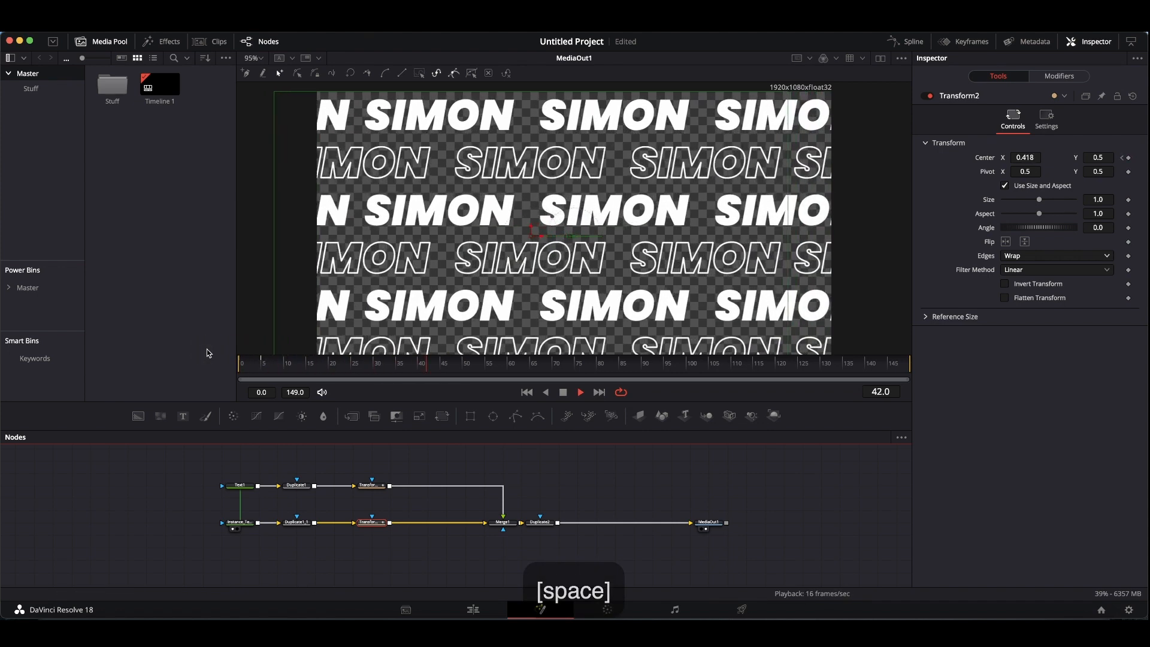
pyautogui.press('space')
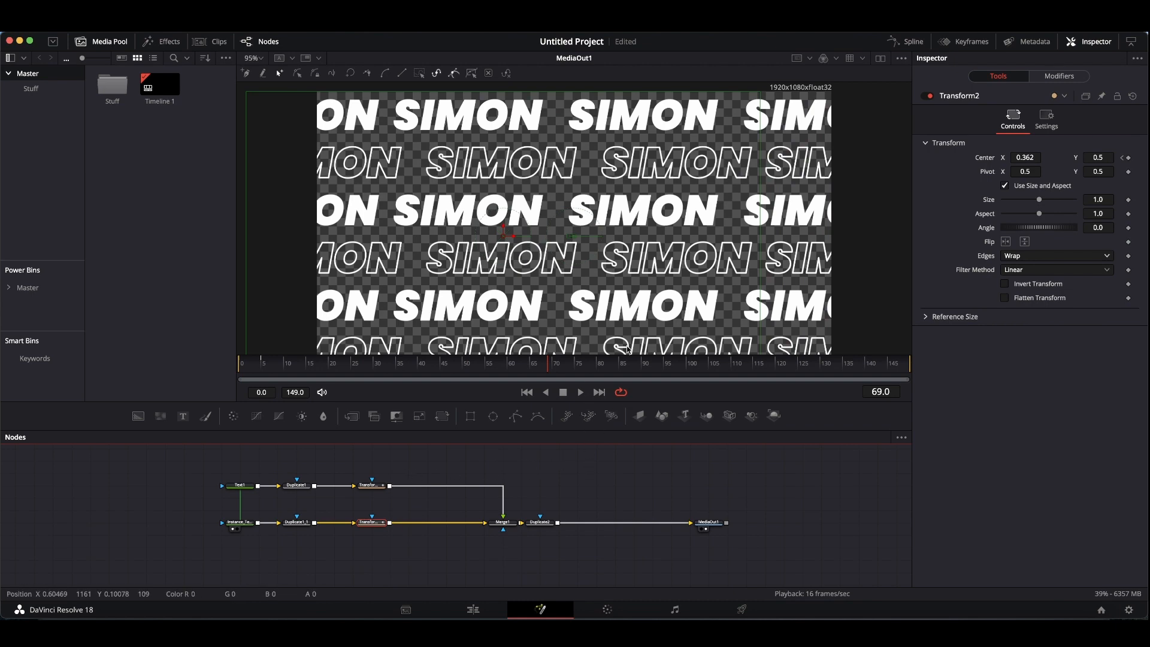
pyautogui.scroll(-2, 637, 289)
pyautogui.scroll(2, 636, 288)
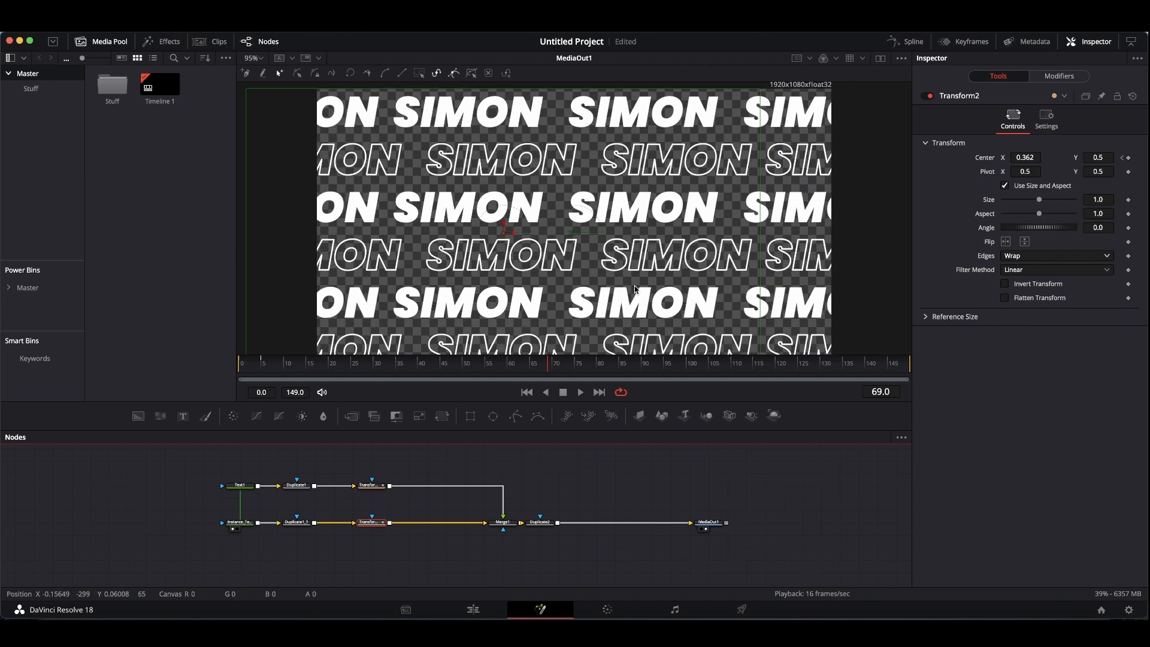
pyautogui.scroll(-2, 636, 288)
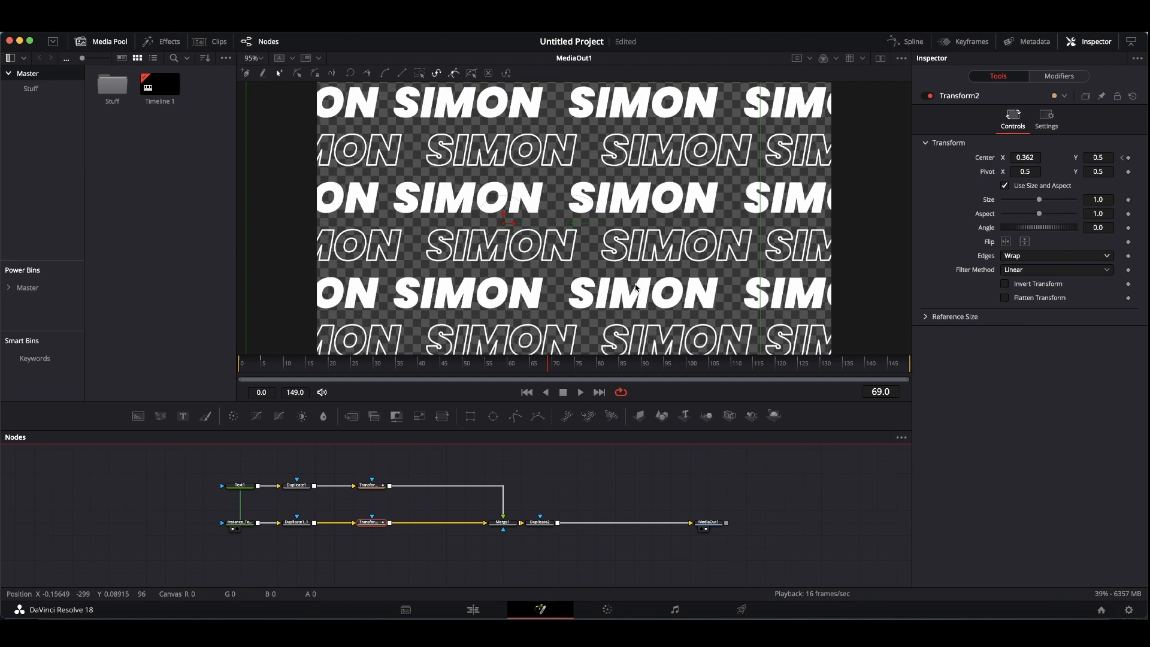
pyautogui.click(261, 58)
pyautogui.click(256, 73)
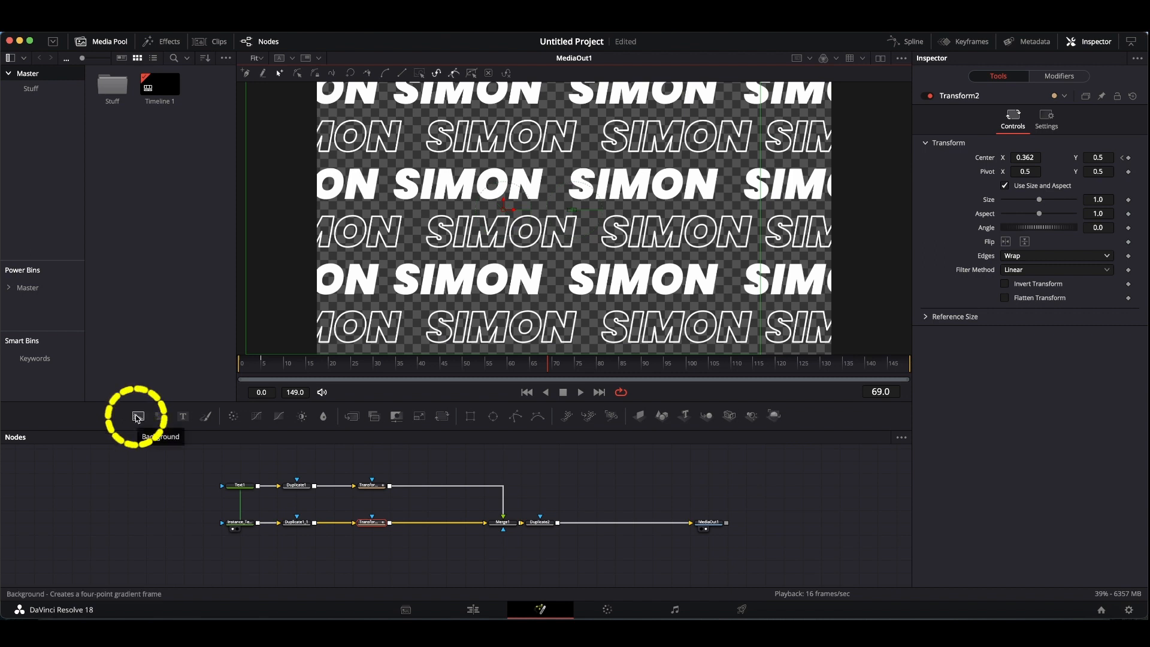
# Step: Add a Background node below Duplicate2 and merge the text rows over it, removing Duplicate2's direct link to MediaOut1
pyautogui.moveTo(138, 418); pyautogui.dragTo(539, 549)
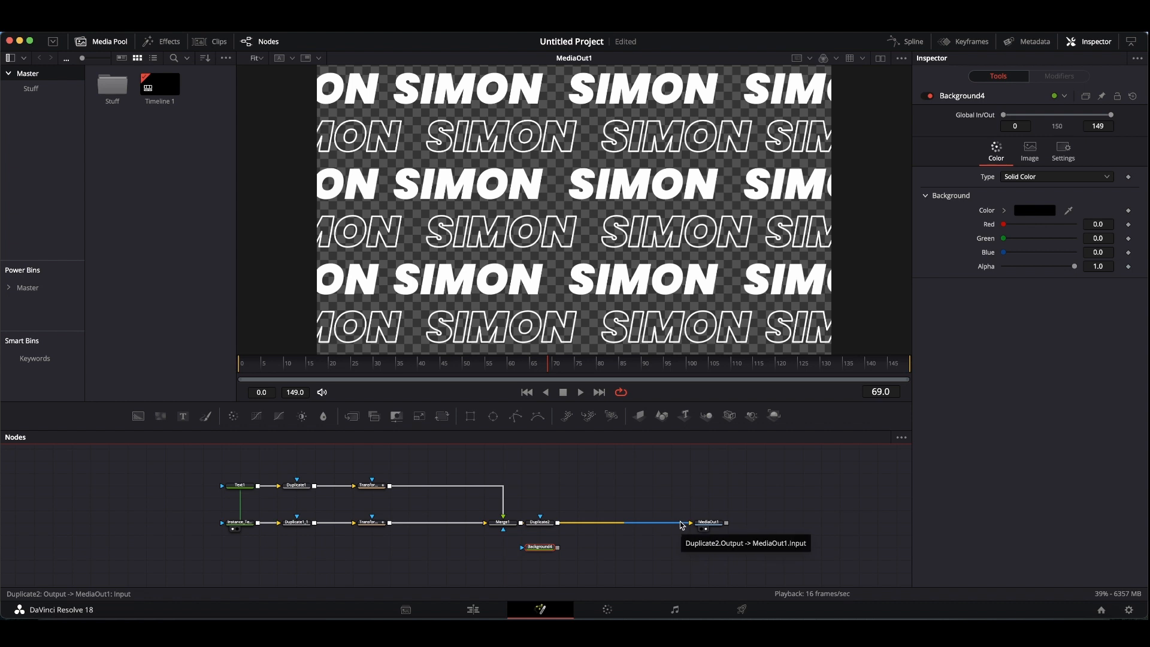
pyautogui.moveTo(682, 525); pyautogui.dragTo(645, 557)
pyautogui.click(569, 522)
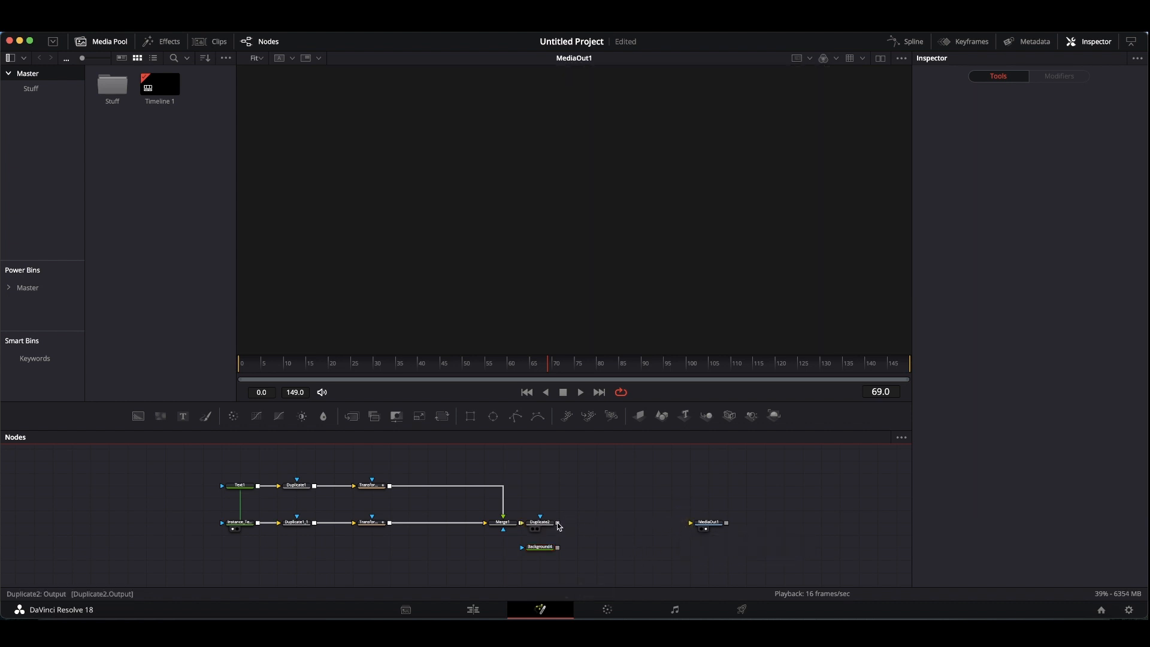
pyautogui.moveTo(558, 523); pyautogui.dragTo(623, 526)
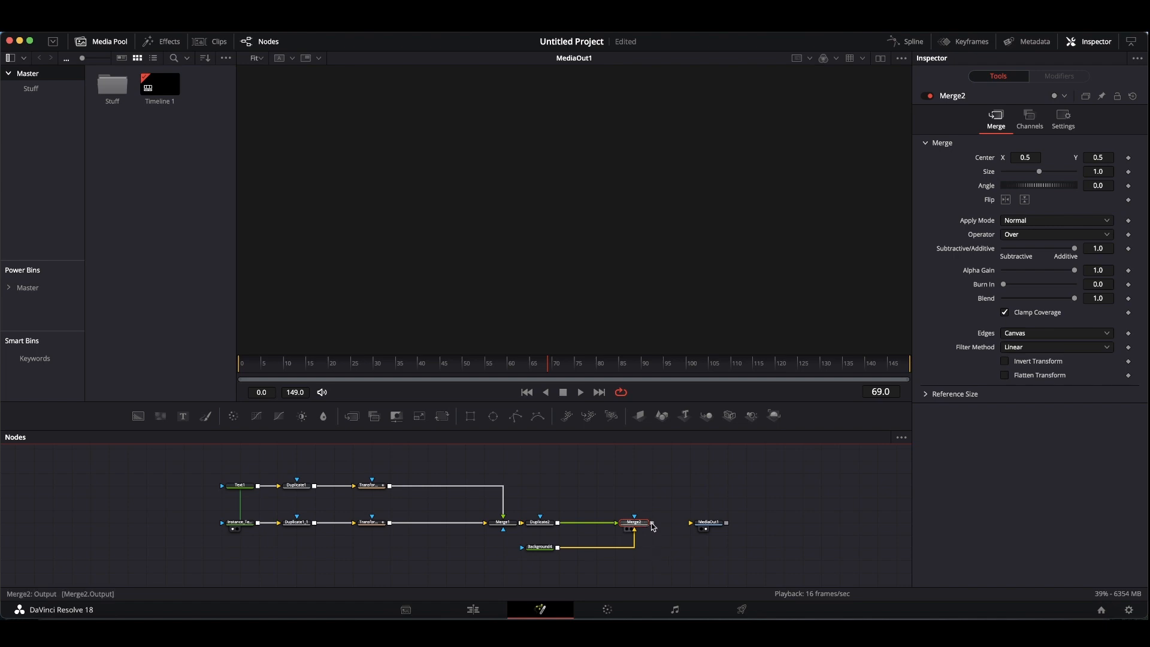
# Step: Connect Merge2's output to MediaOut1, and display Background4 in the viewer
pyautogui.moveTo(653, 524); pyautogui.dragTo(707, 523)
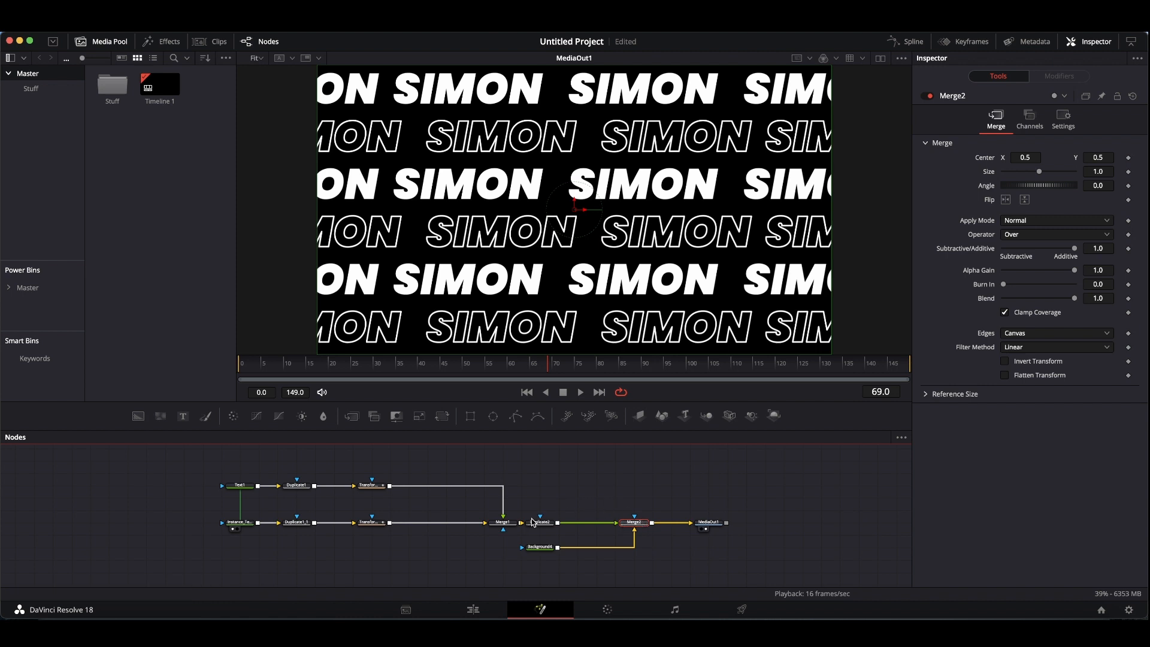
pyautogui.click(541, 549)
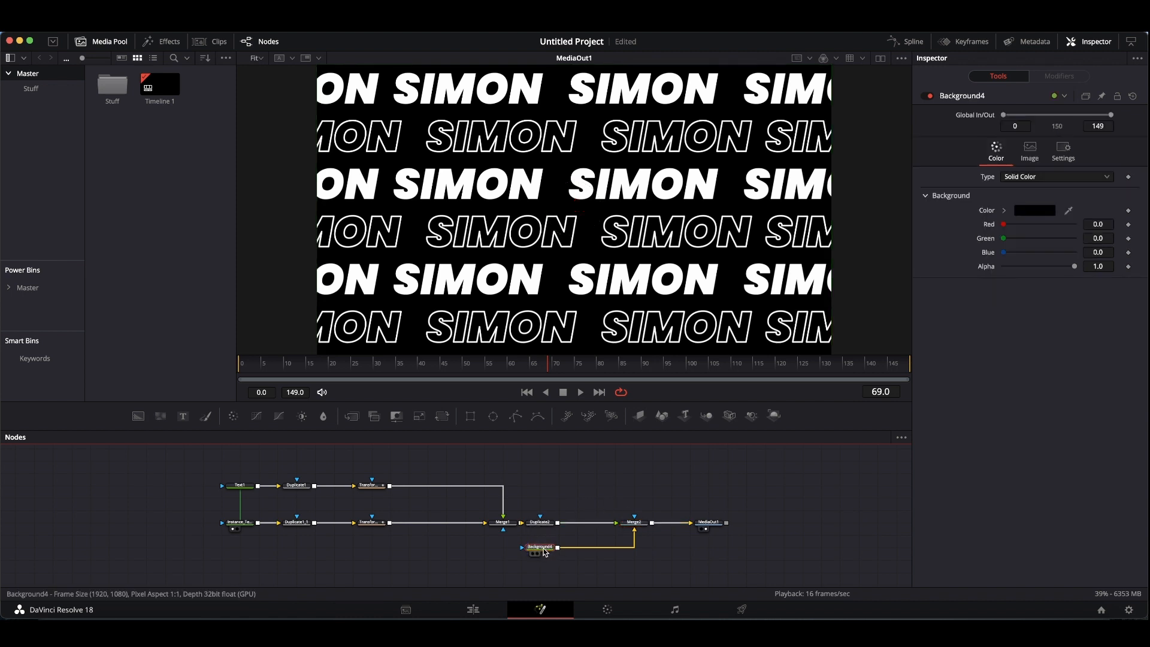
pyautogui.moveTo(546, 553); pyautogui.dragTo(598, 147)
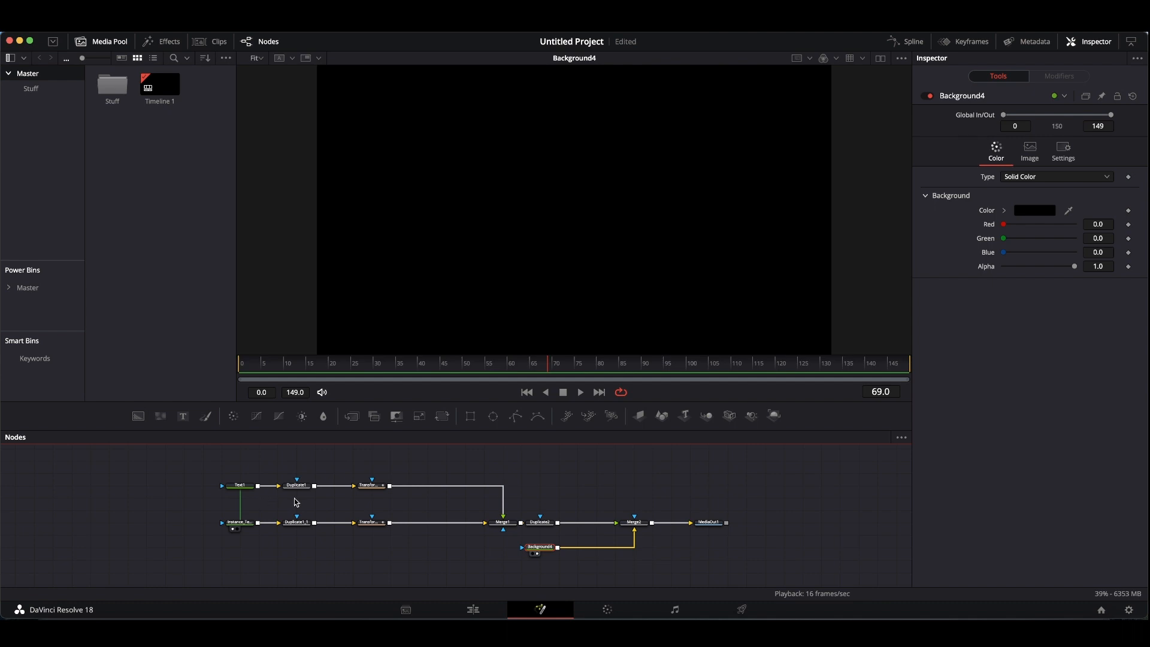
# Step: Display the Transform1 node of the solid text row in the viewer
pyautogui.click(376, 486)
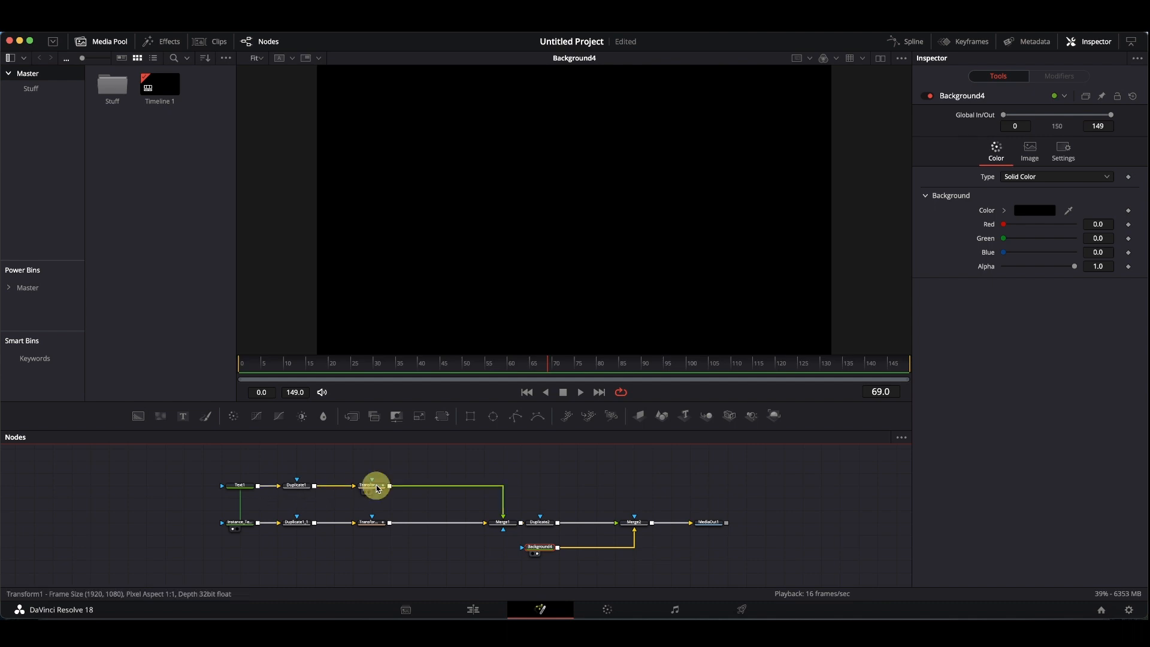
pyautogui.click(368, 484)
pyautogui.click(552, 225)
pyautogui.press('1')
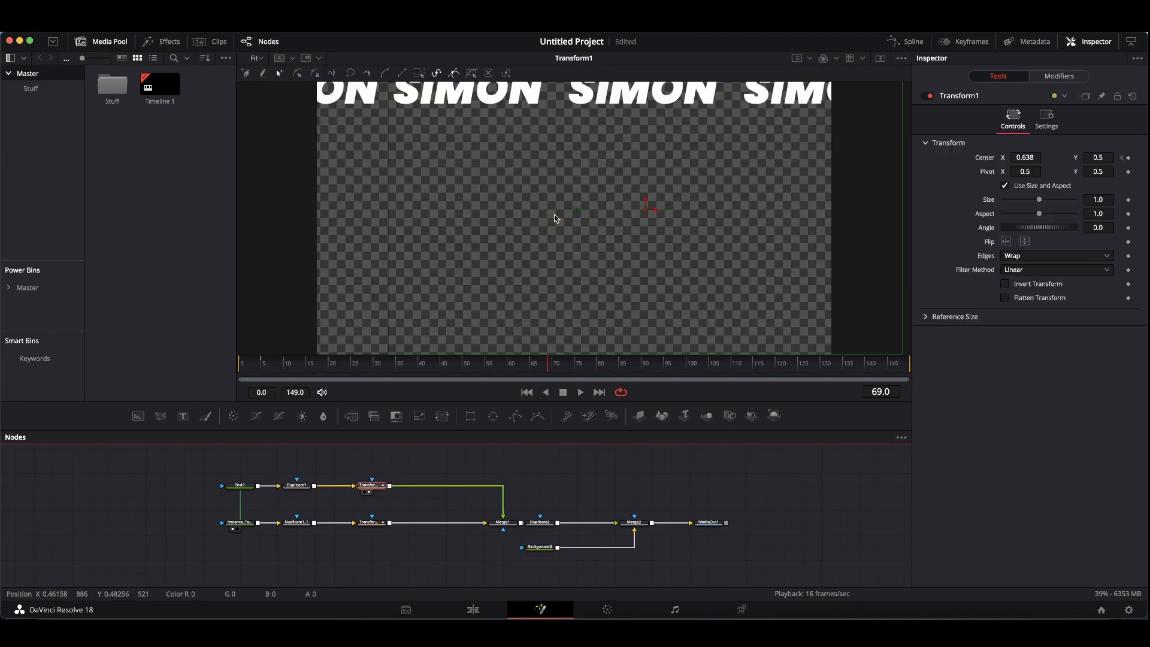
pyautogui.scroll(2, 556, 219)
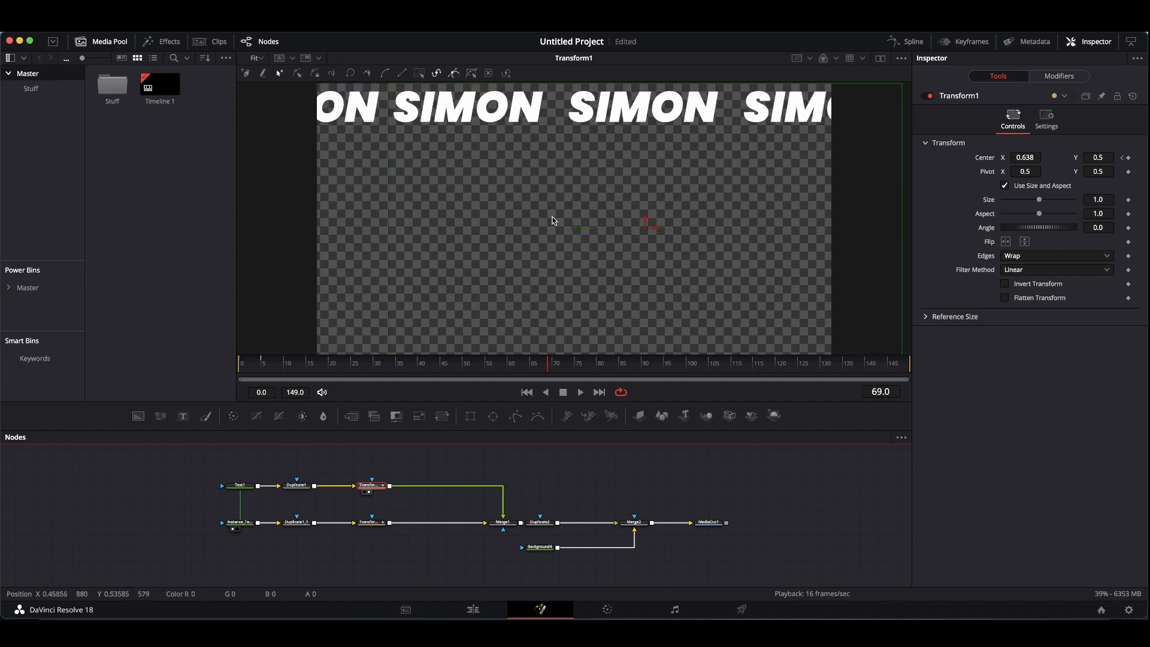
# Step: Switch to a dual-viewer layout and set the zoom of the viewer showing Transform1 to Fit
pyautogui.click(880, 58)
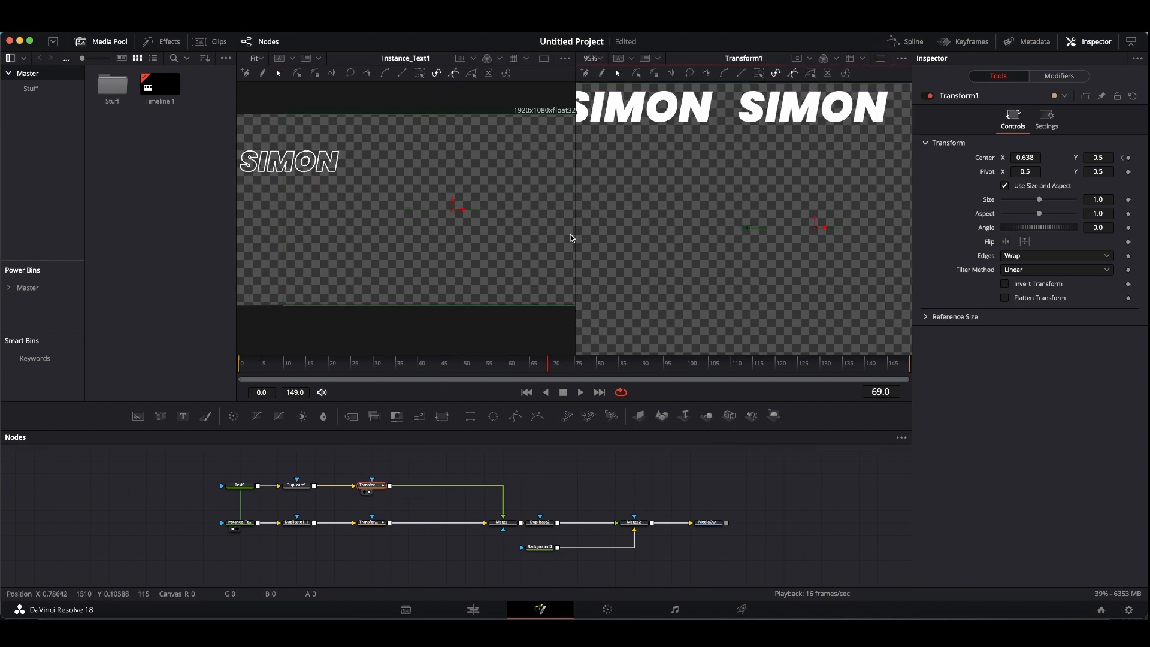
pyautogui.click(592, 58)
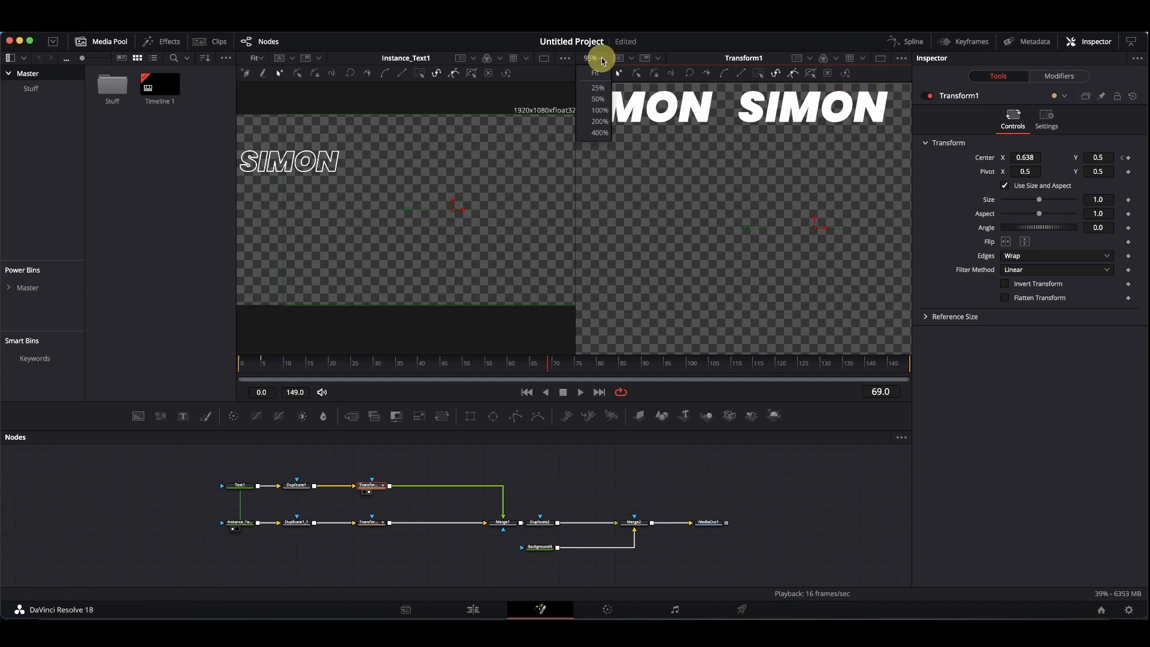
pyautogui.click(598, 72)
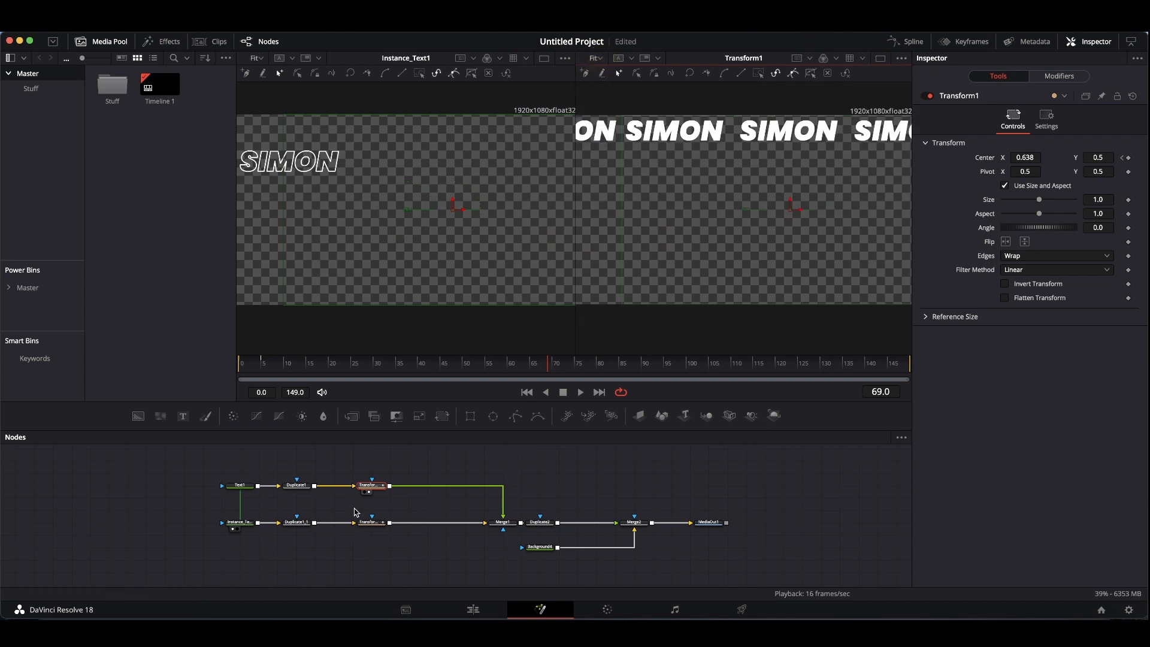
# Step: Load Transform1 into both viewers, toggling its display off and on in each one
pyautogui.click(377, 488)
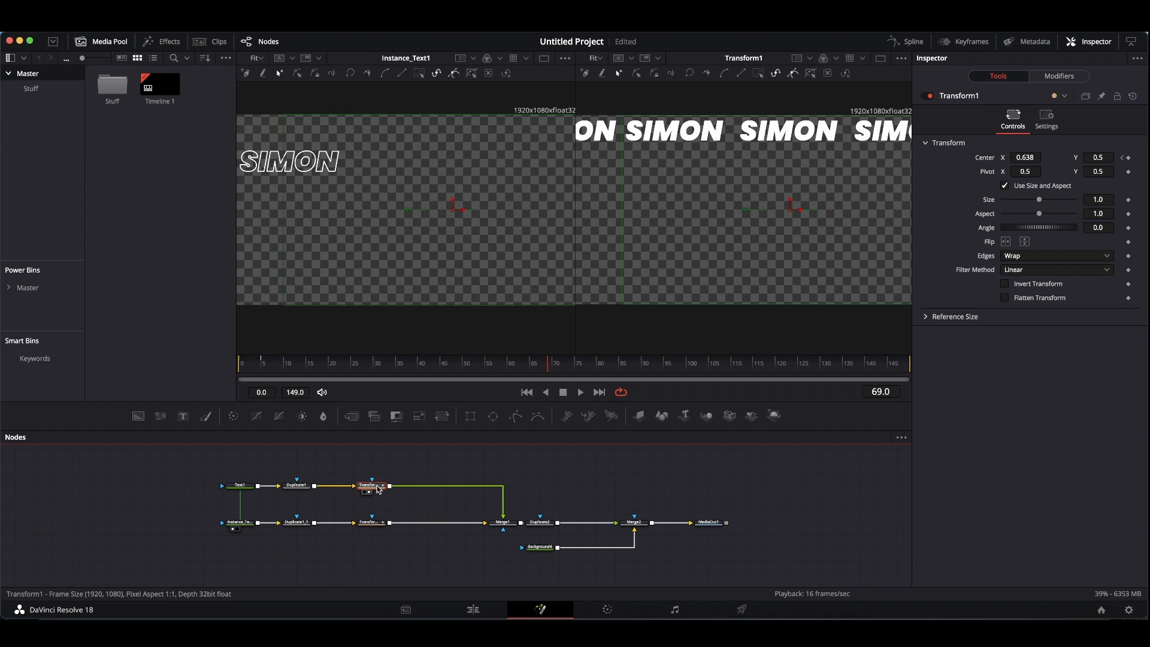
pyautogui.press('1')
pyautogui.press('2')
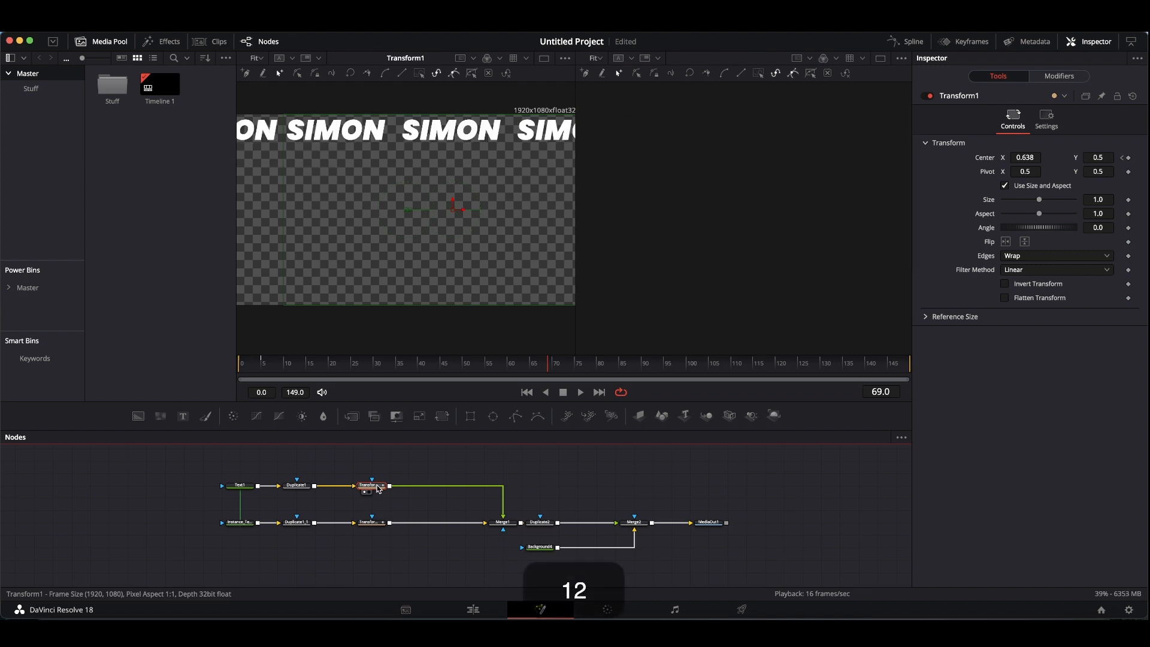
pyautogui.press('2')
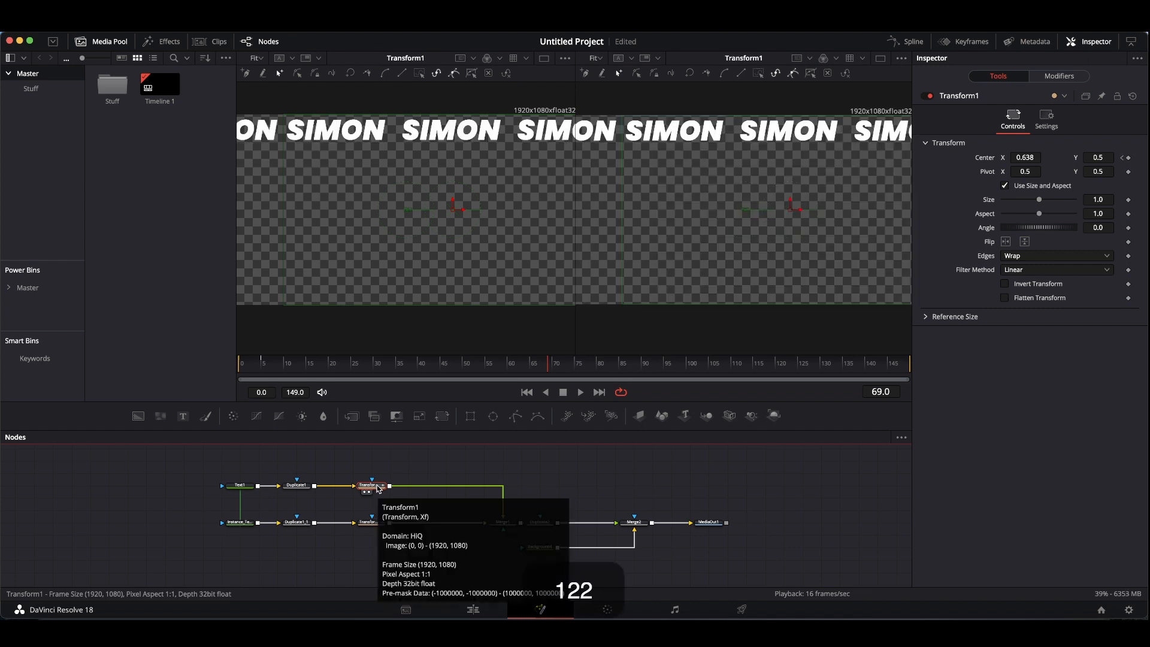
pyautogui.press('1')
pyautogui.press('1')
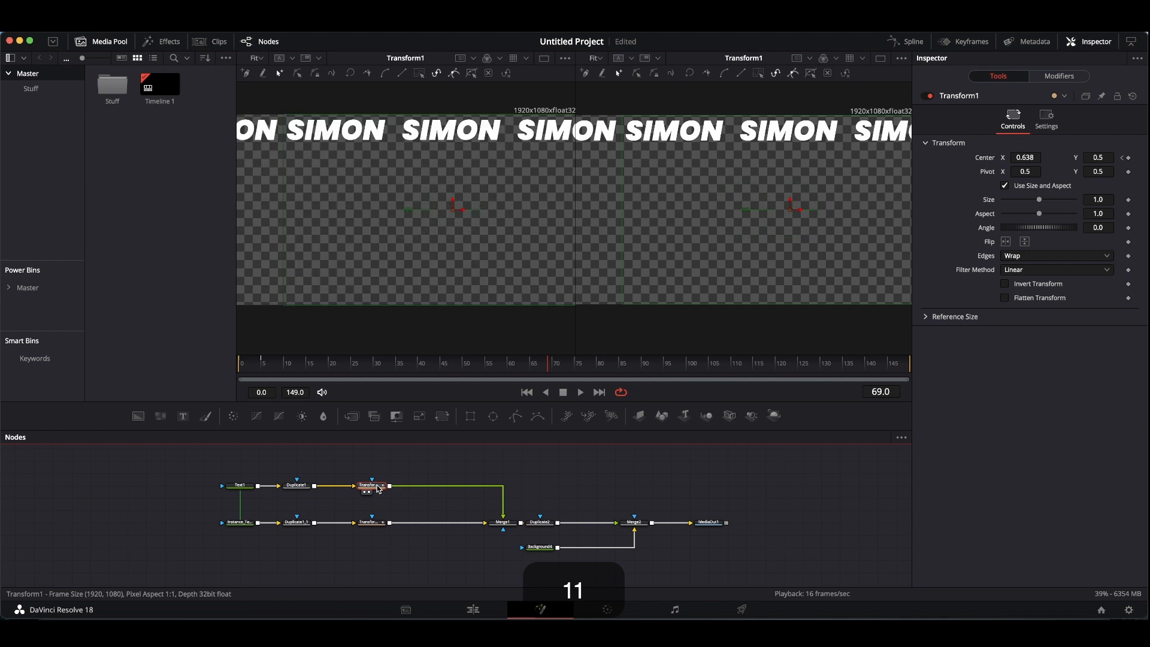
pyautogui.press('2')
pyautogui.press('2')
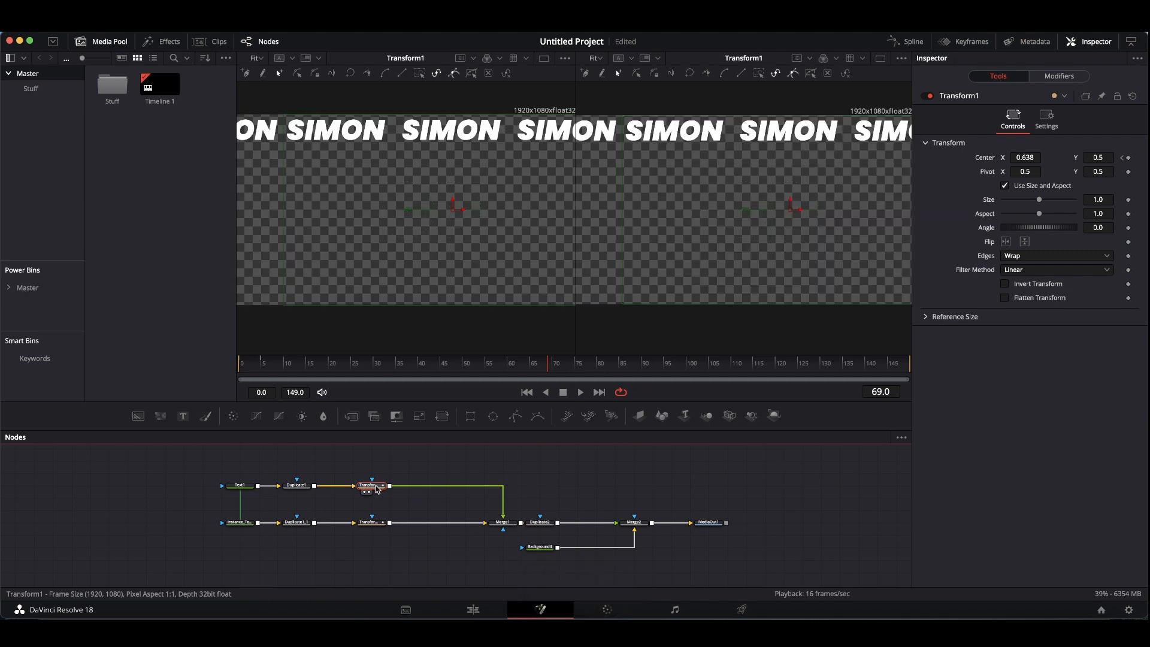
# Step: Show MediaOut1 in the second viewer and Background4 in the first viewer
pyautogui.click(700, 523)
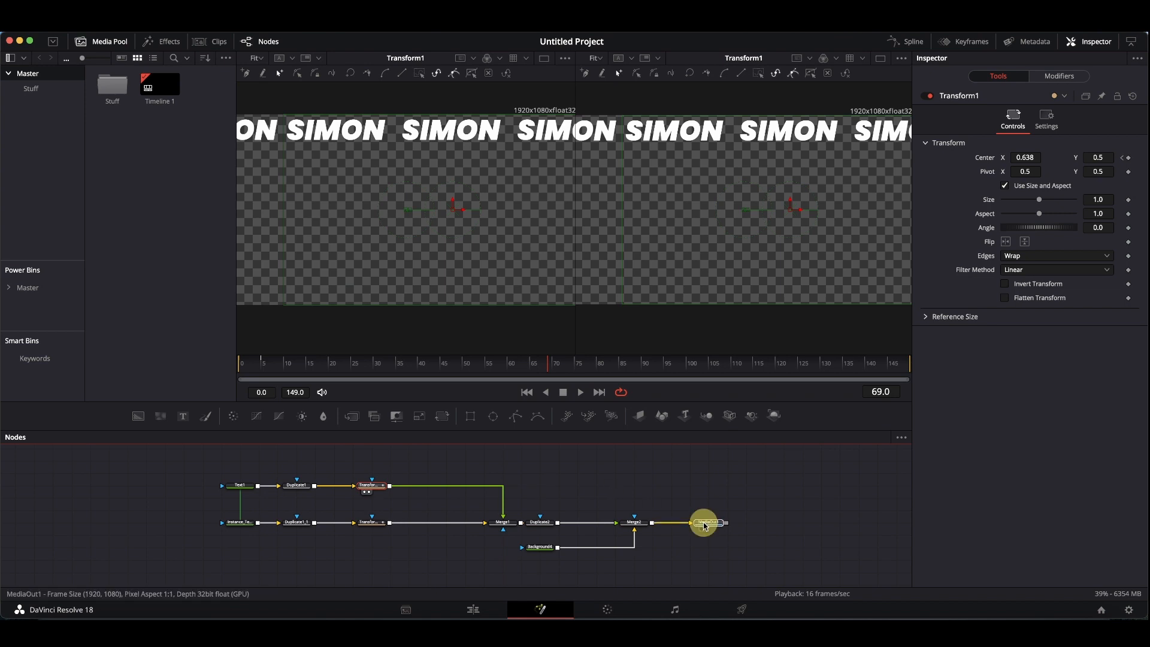
pyautogui.press('2')
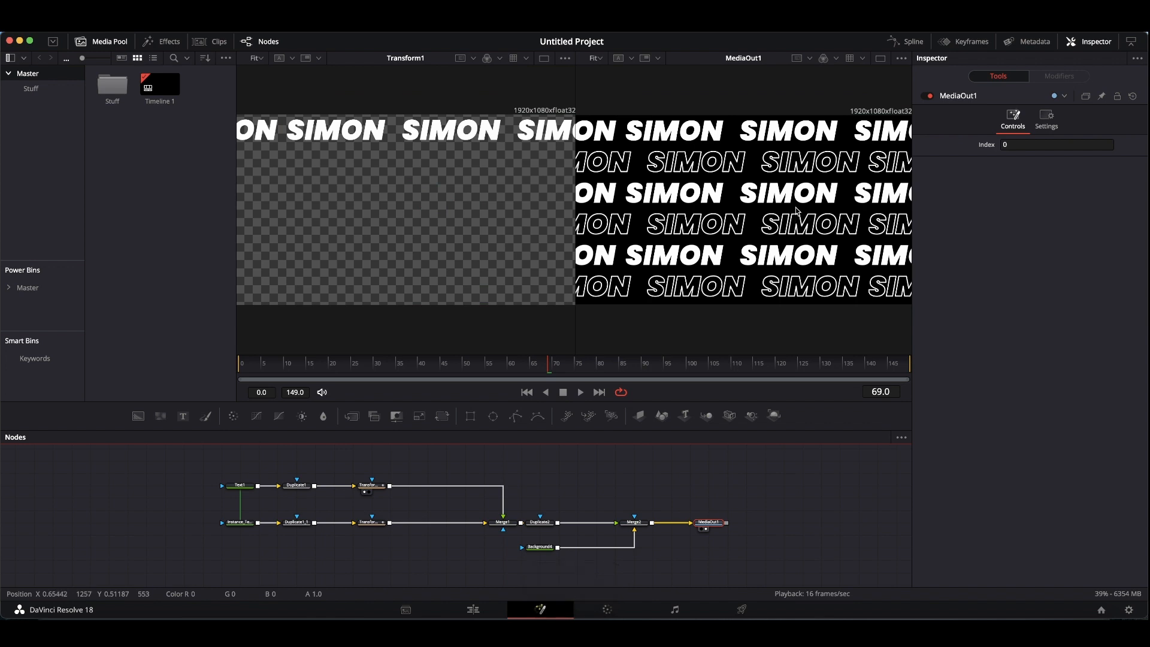
pyautogui.click(539, 547)
pyautogui.press('1')
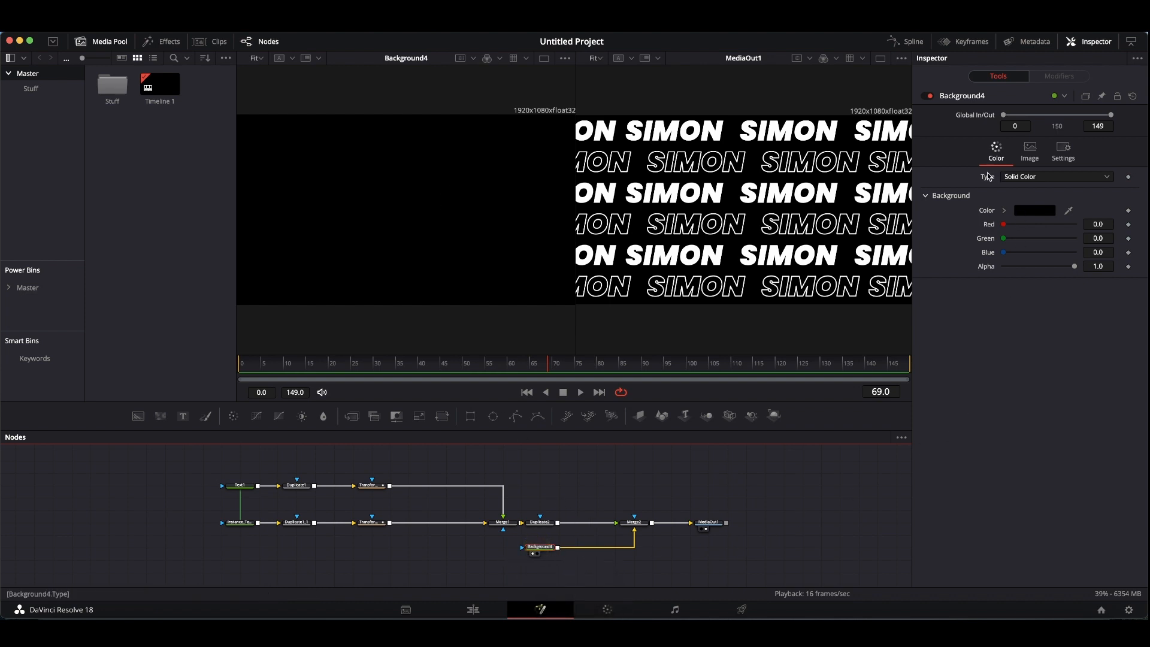
# Step: Set Background4's type to Gradient and its gradient type to Radial
pyautogui.moveTo(1007, 235); pyautogui.dragTo(899, 252)
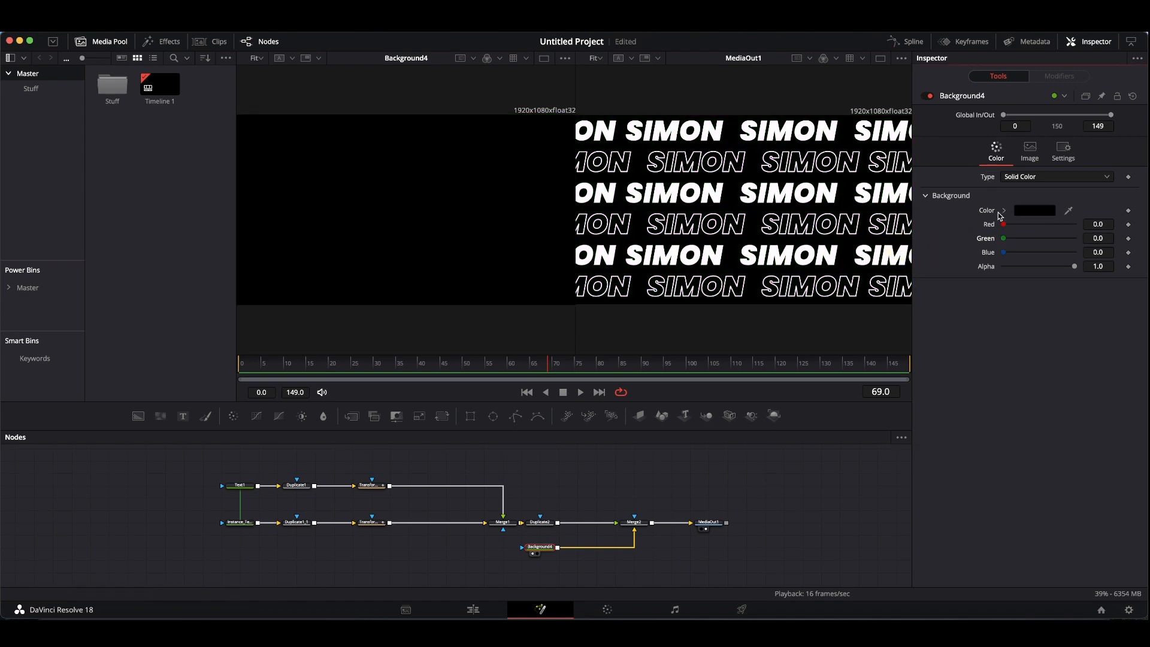
pyautogui.click(1036, 179)
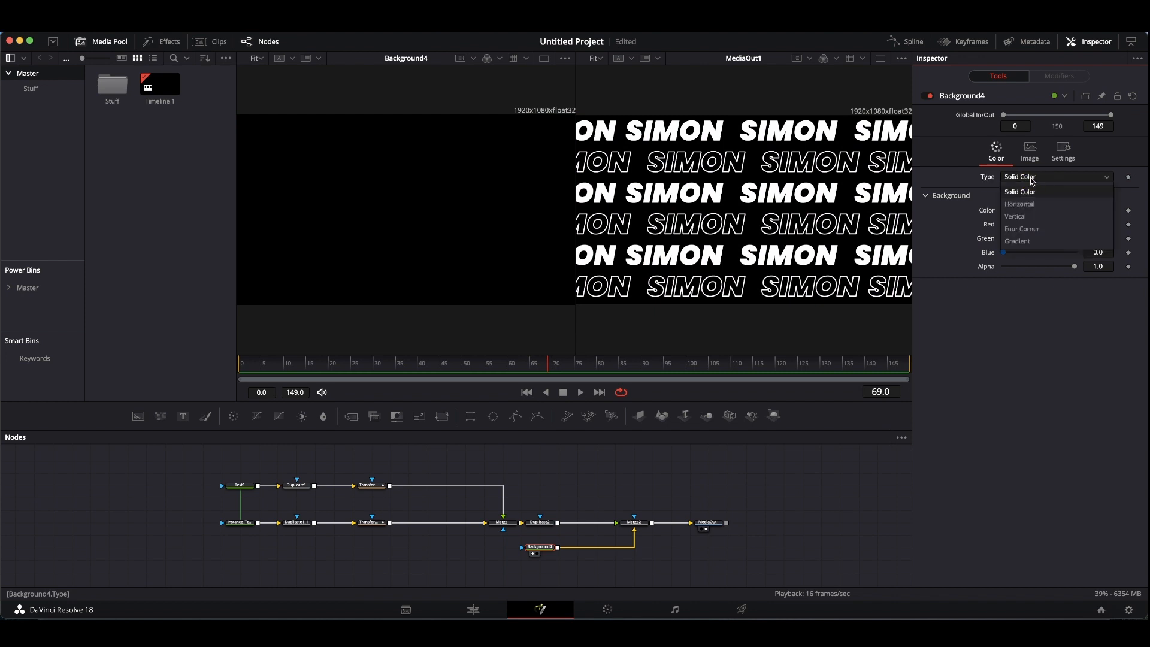
pyautogui.click(1018, 242)
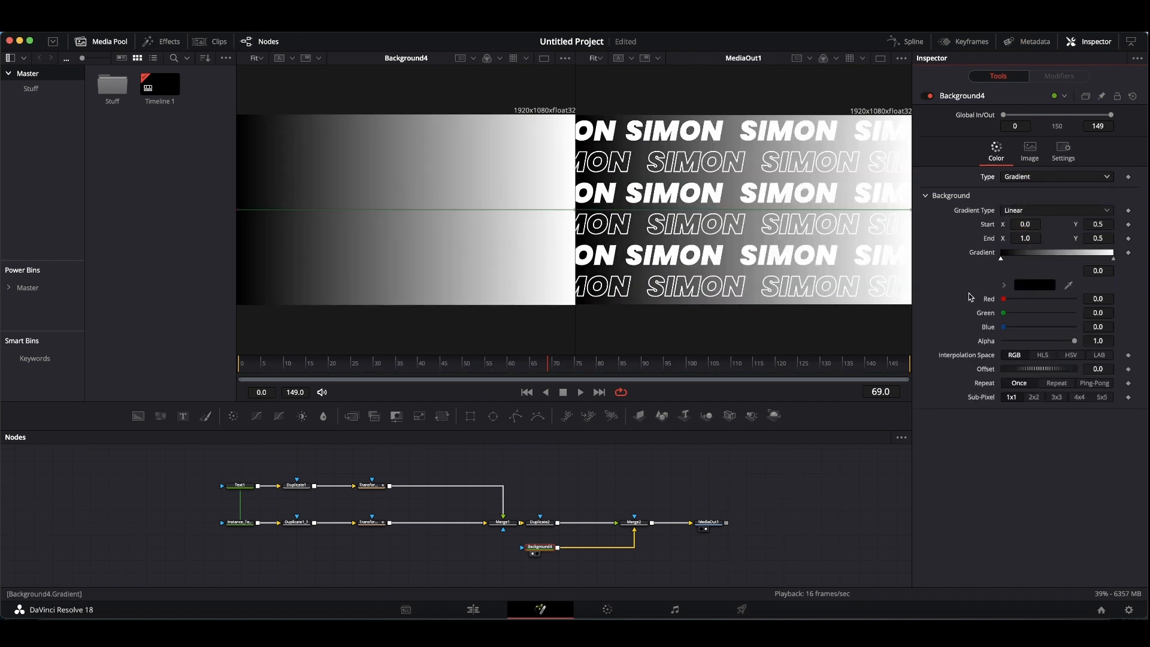
pyautogui.click(1017, 213)
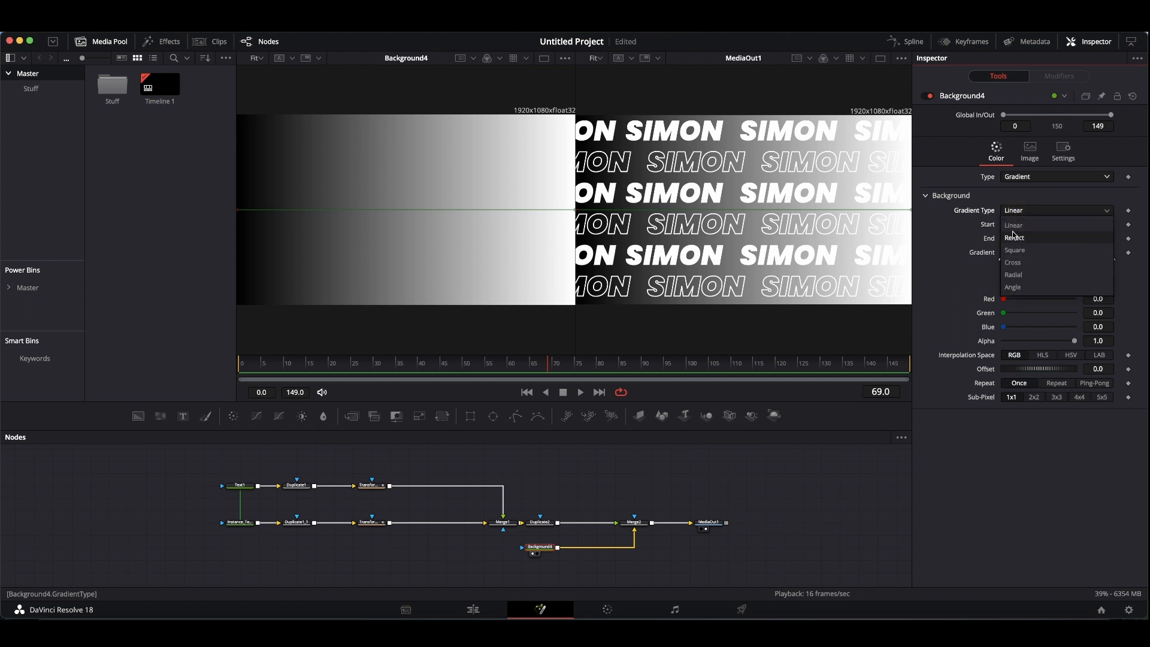
pyautogui.click(1015, 274)
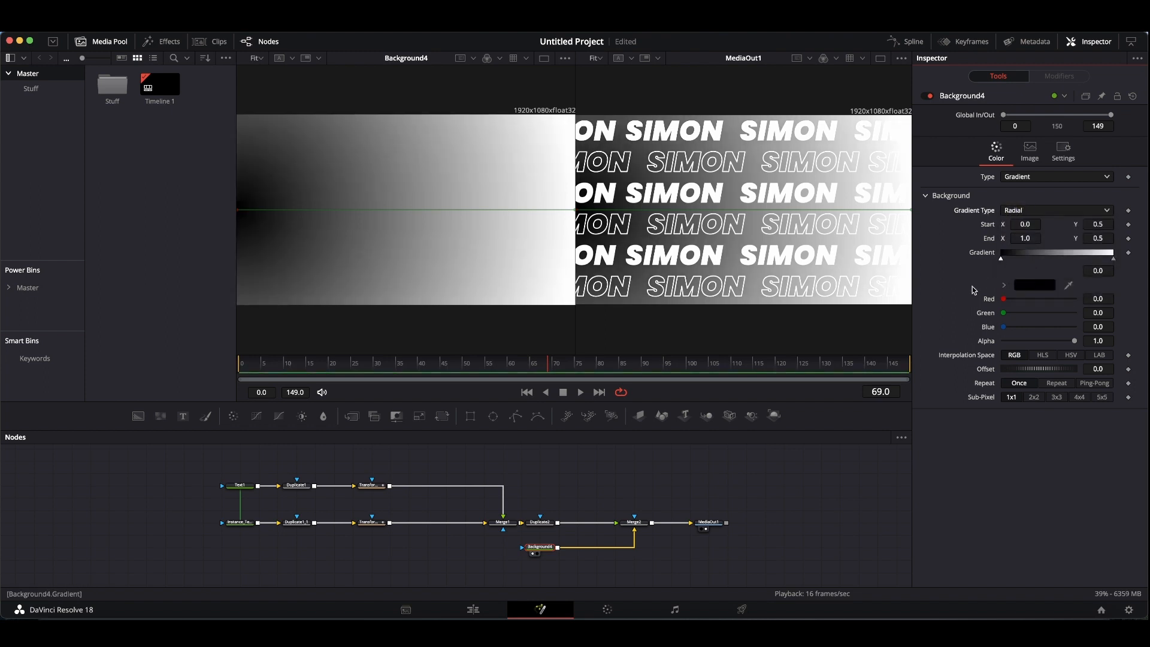
# Step: Place the radial gradient's start at about X 0.149, Y 0.182 and its end at about X 0.667, Y 0.685
pyautogui.click(239, 213)
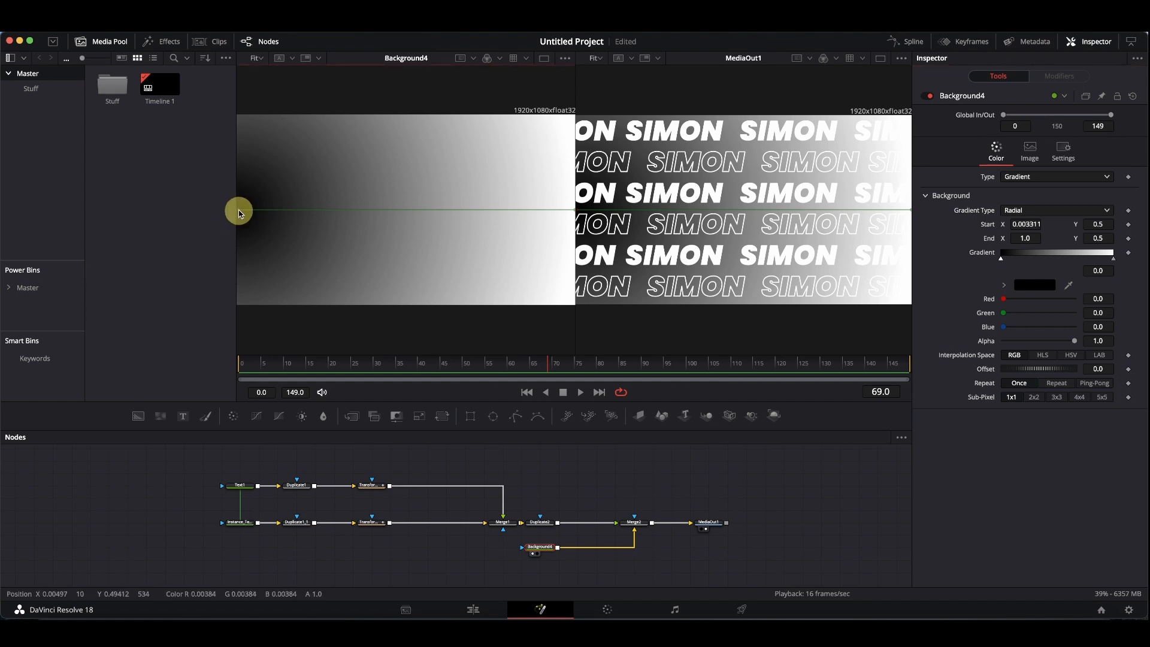
pyautogui.moveTo(239, 214); pyautogui.dragTo(289, 274)
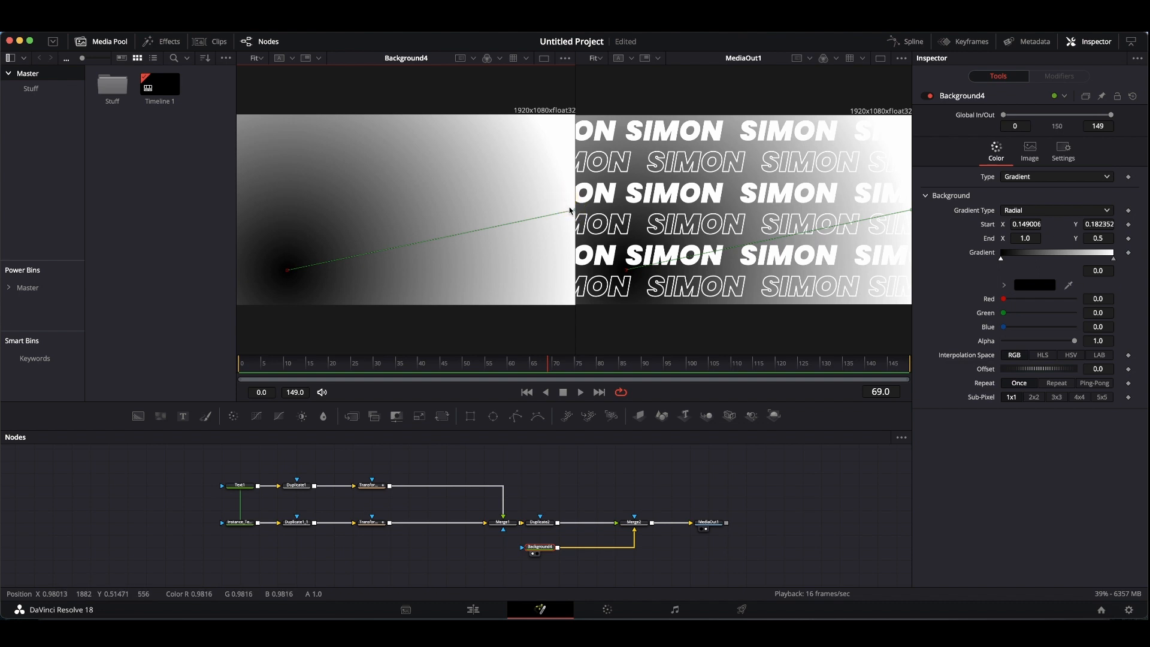
pyautogui.moveTo(573, 211); pyautogui.dragTo(463, 174)
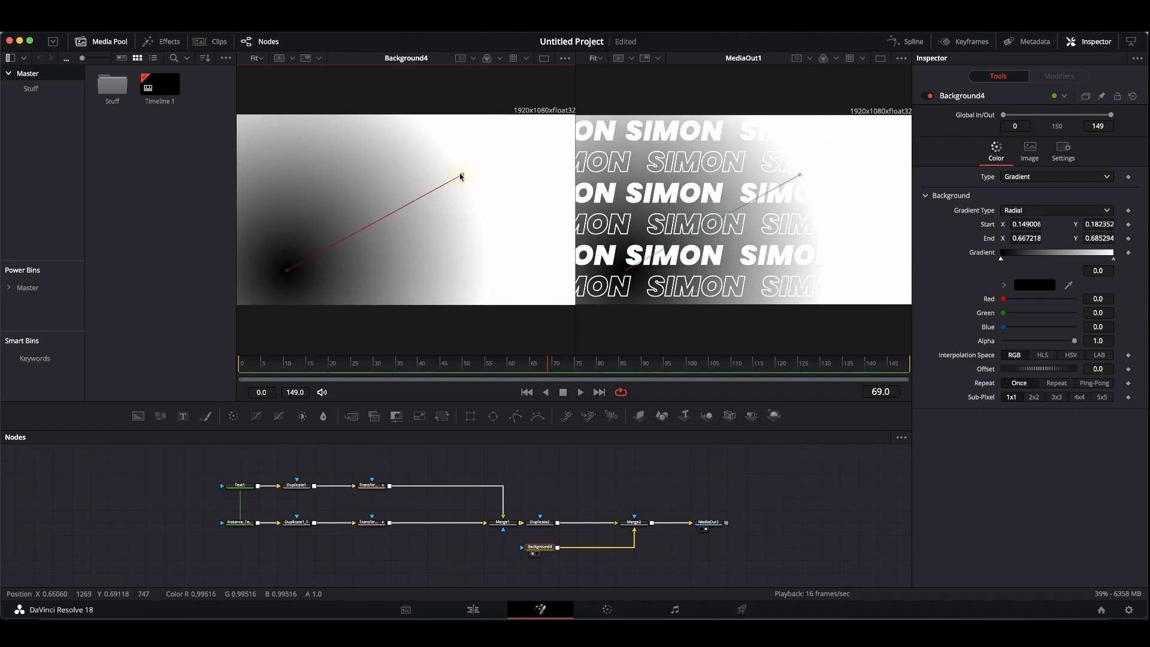
# Step: Color the gradient's end stop dark blue with Red 0.0, Green 0.0 and Blue about 0.441
pyautogui.click(1114, 260)
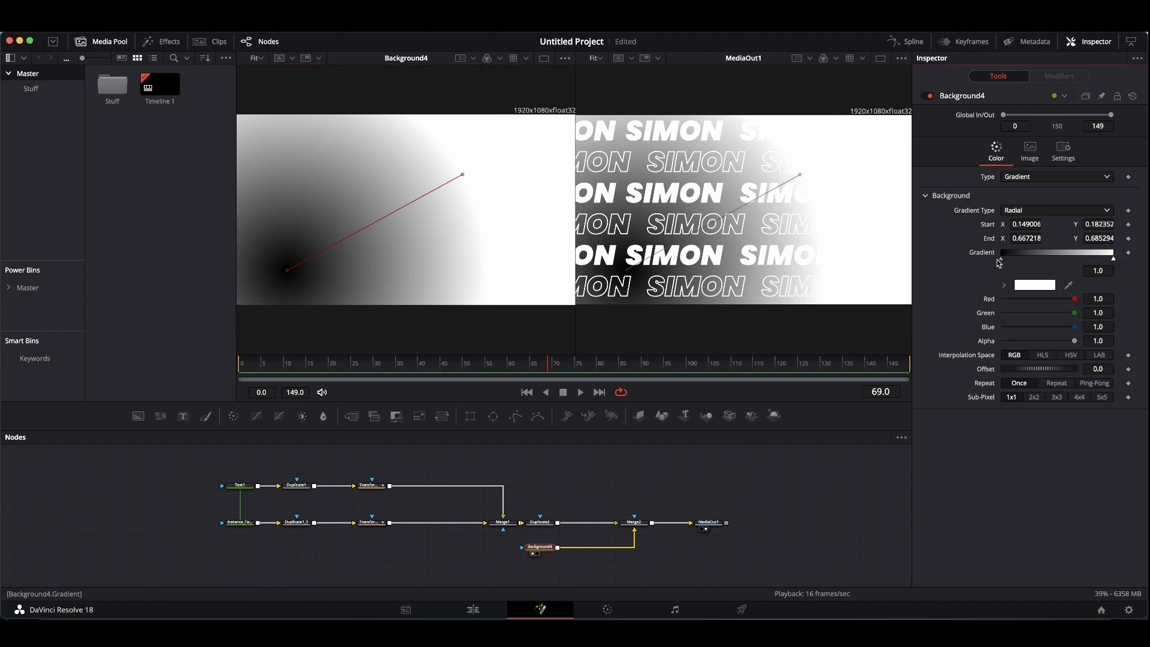
pyautogui.click(1002, 261)
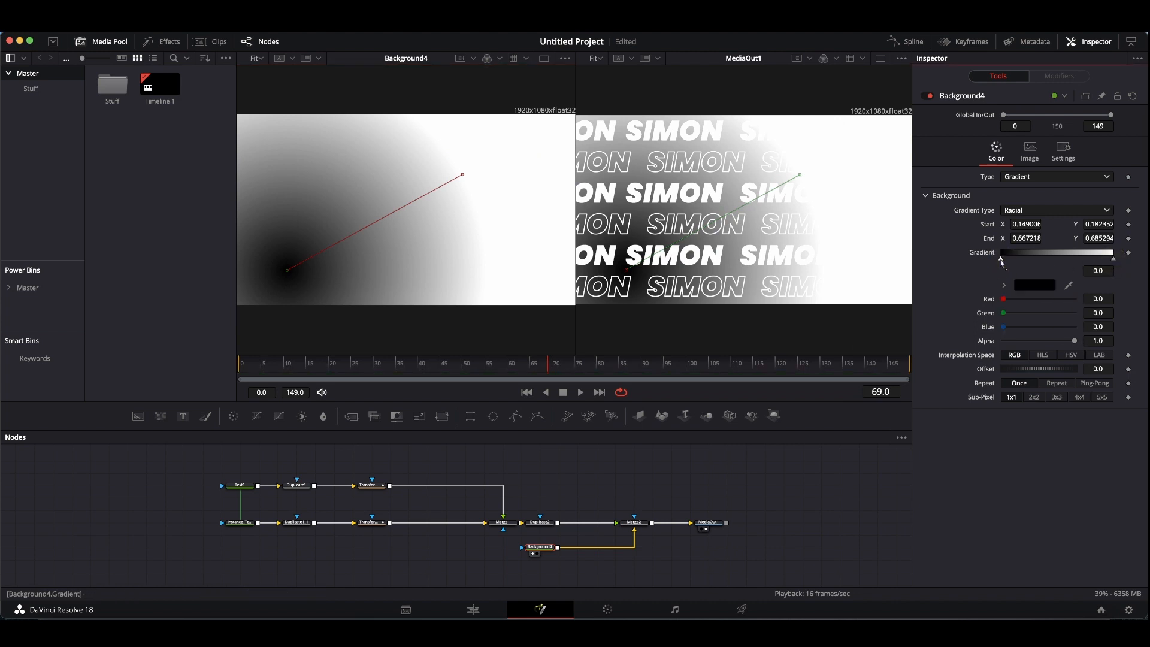
pyautogui.click(1114, 261)
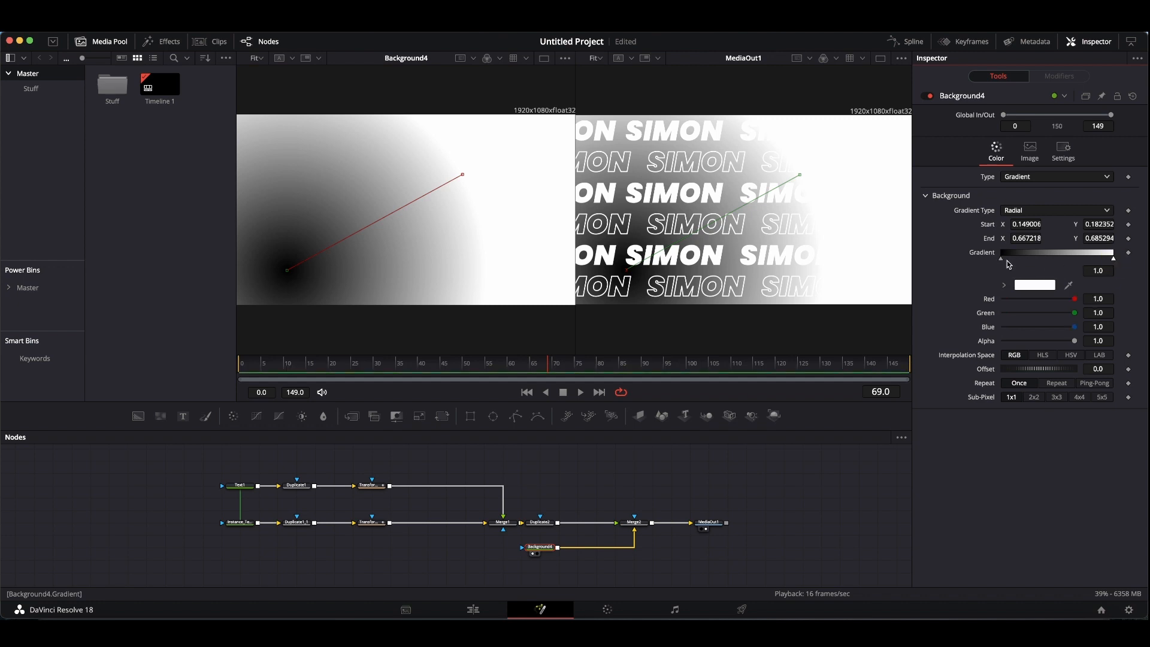
pyautogui.click(1001, 261)
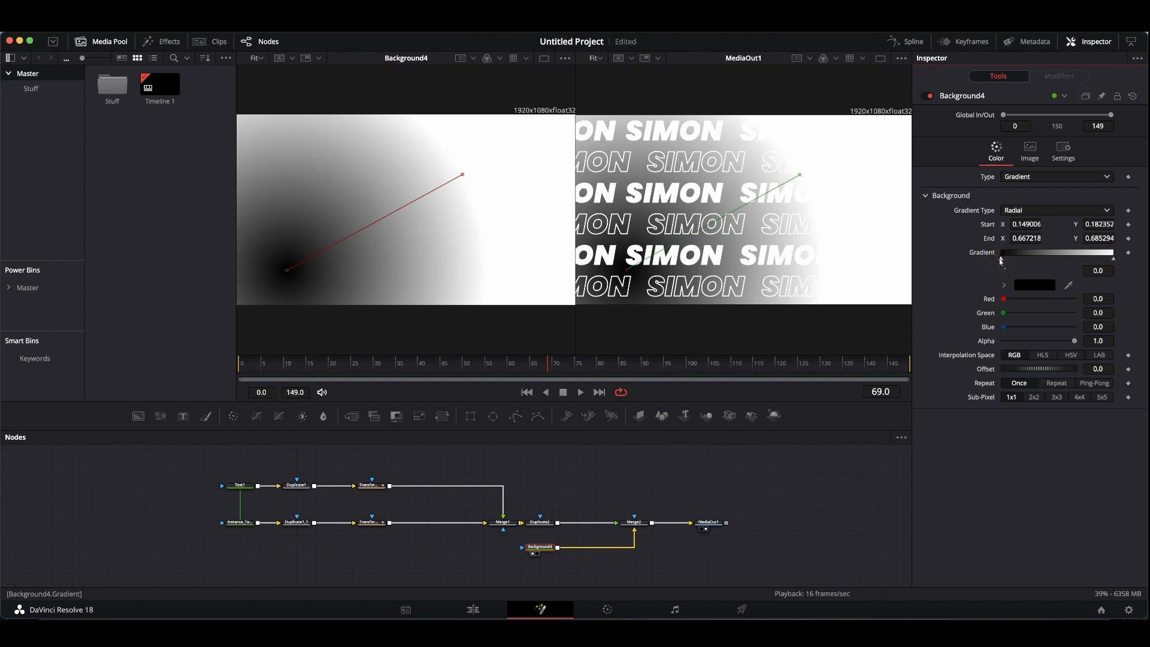
pyautogui.click(1116, 262)
pyautogui.moveTo(1076, 299); pyautogui.dragTo(971, 308)
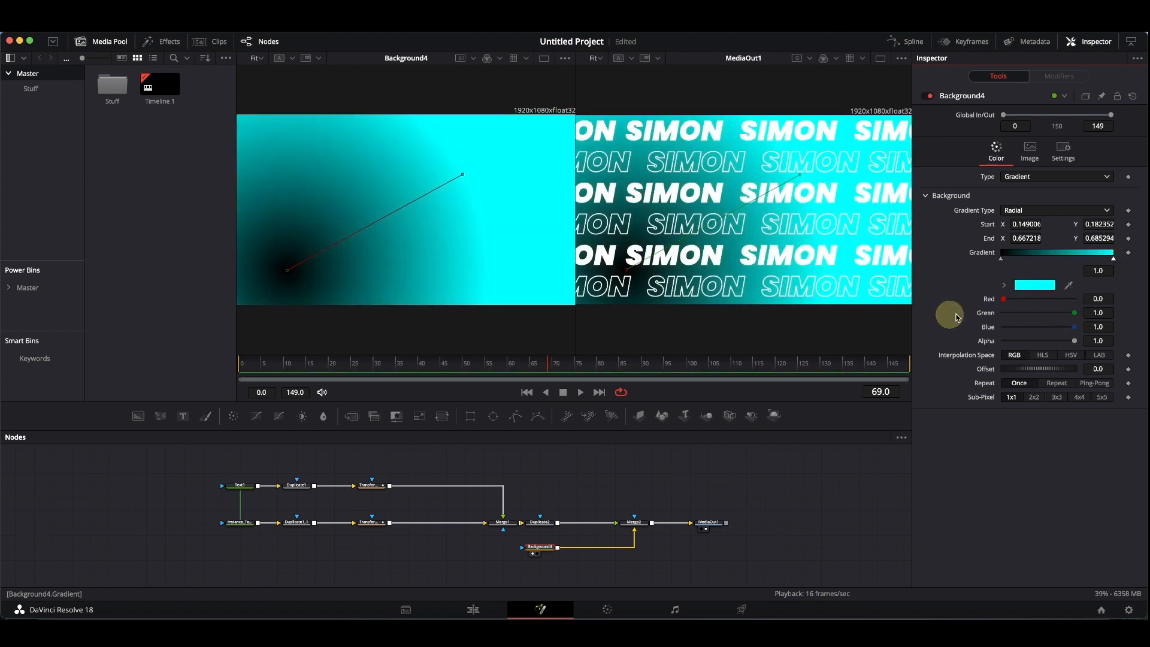
pyautogui.moveTo(1077, 316); pyautogui.dragTo(955, 313)
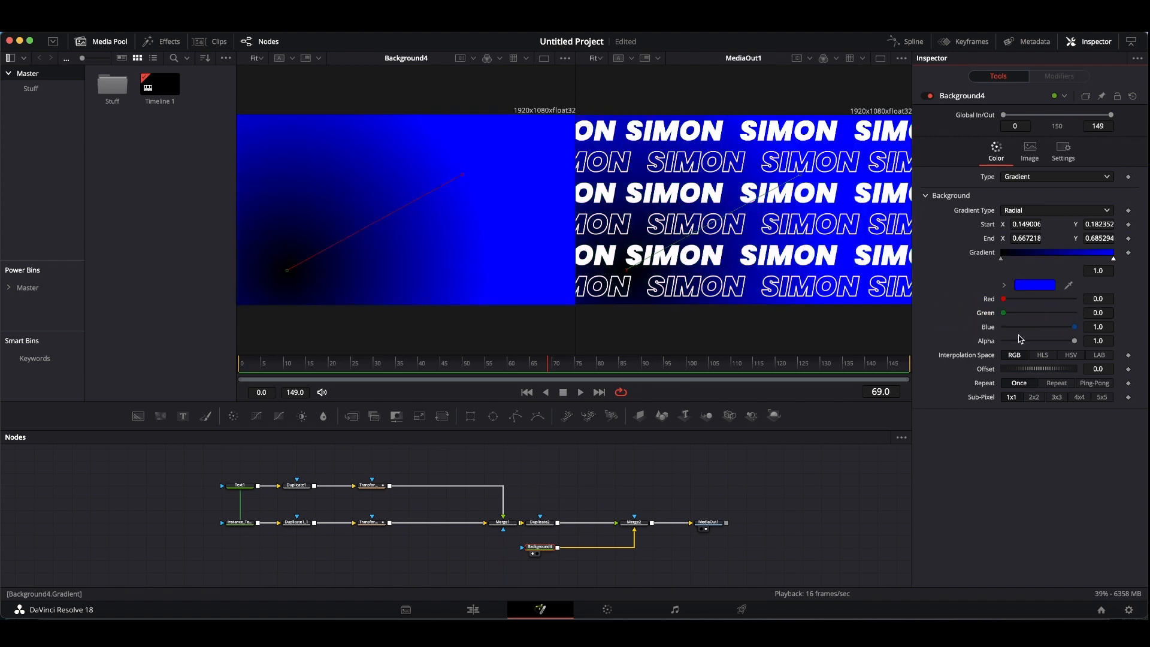
pyautogui.moveTo(1077, 342); pyautogui.dragTo(1035, 330)
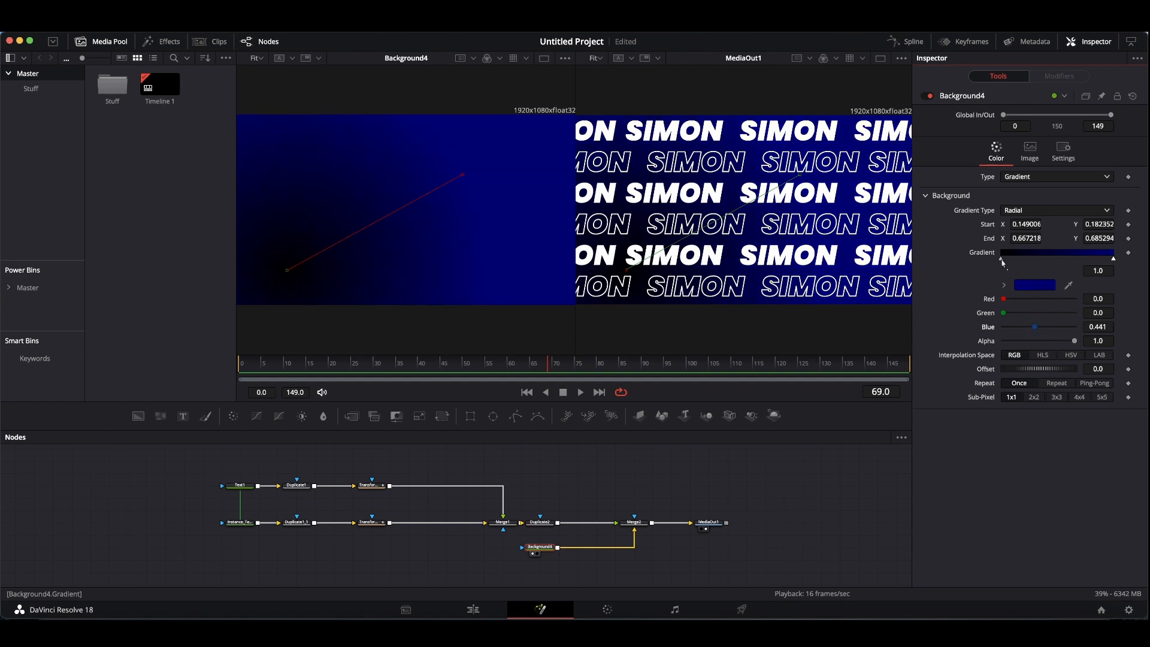
# Step: Color the gradient's start stop light blue with Red about 0.344, Green about 0.331 and Blue 1.0
pyautogui.click(1001, 259)
pyautogui.moveTo(1006, 330); pyautogui.dragTo(1104, 327)
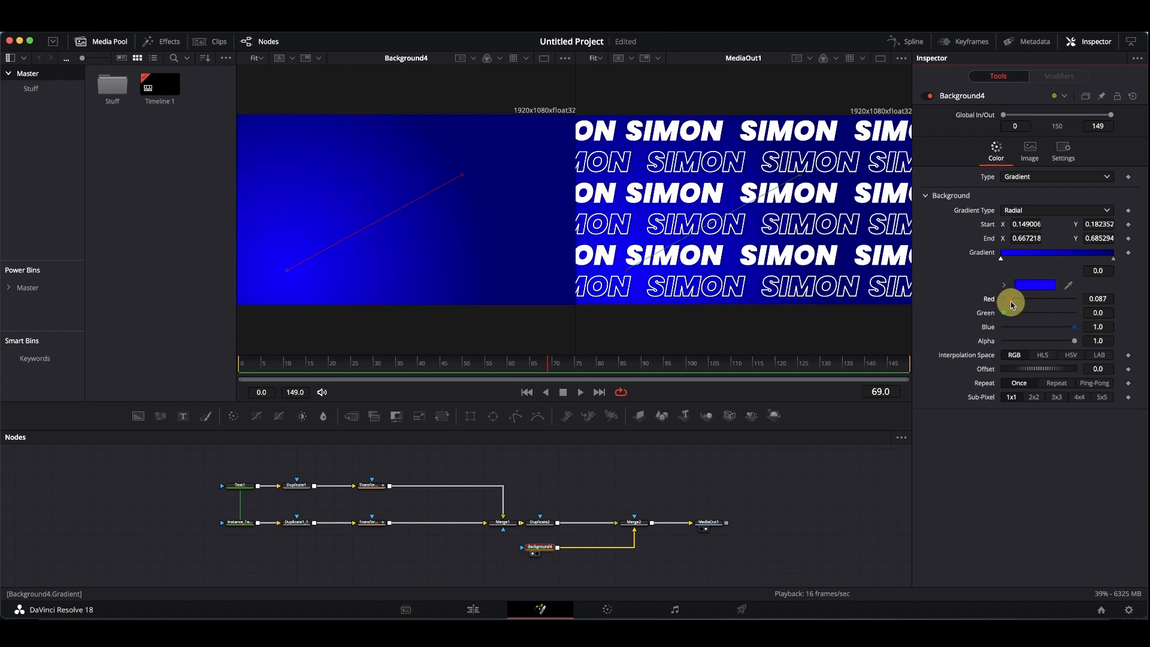
pyautogui.moveTo(1012, 301); pyautogui.dragTo(1015, 313)
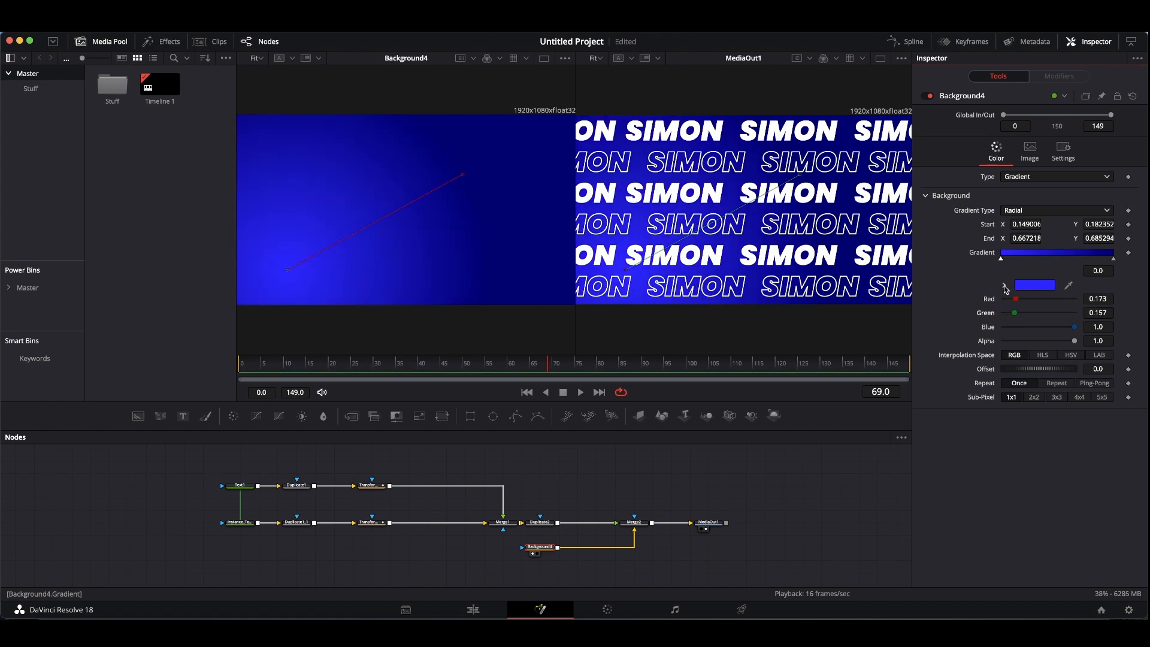
pyautogui.click(1004, 287)
pyautogui.moveTo(1081, 299); pyautogui.dragTo(1064, 292)
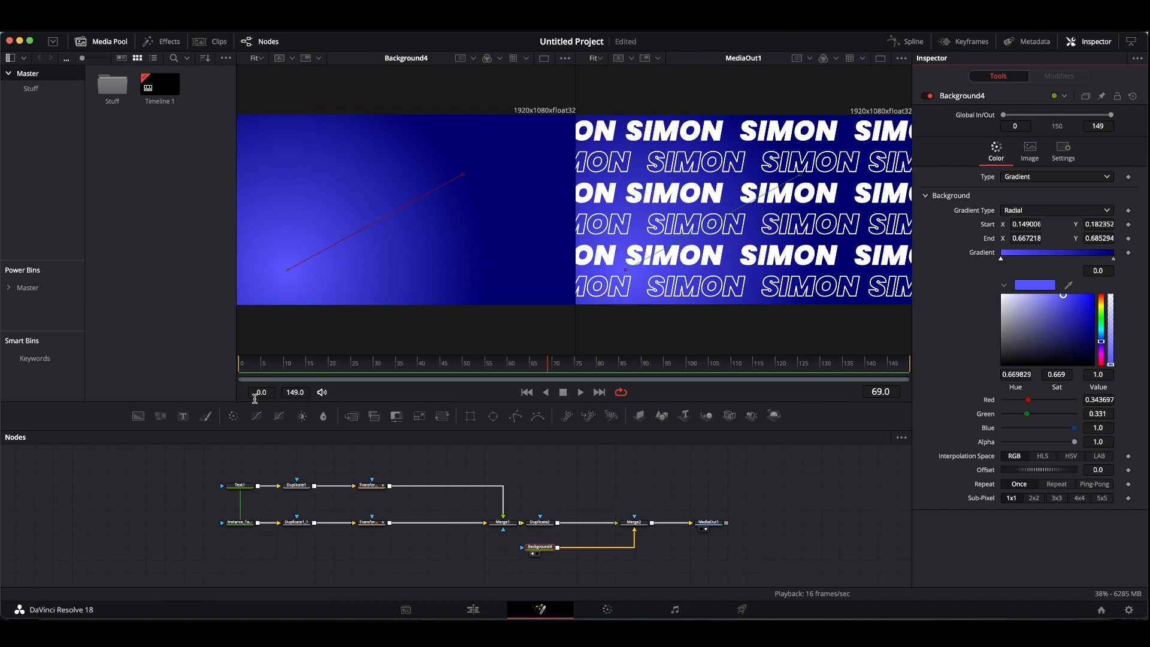
# Step: Color Text1's White Solid Fill yellow by setting Blue to 0.0, and save the project
pyautogui.click(241, 486)
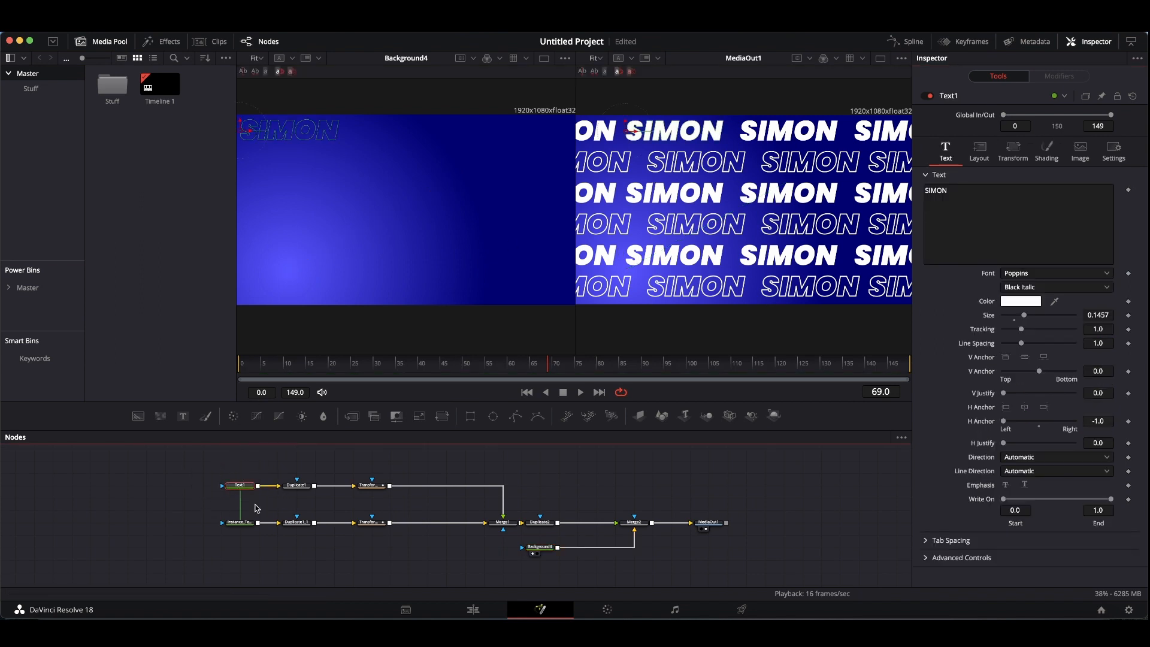
pyautogui.click(1043, 155)
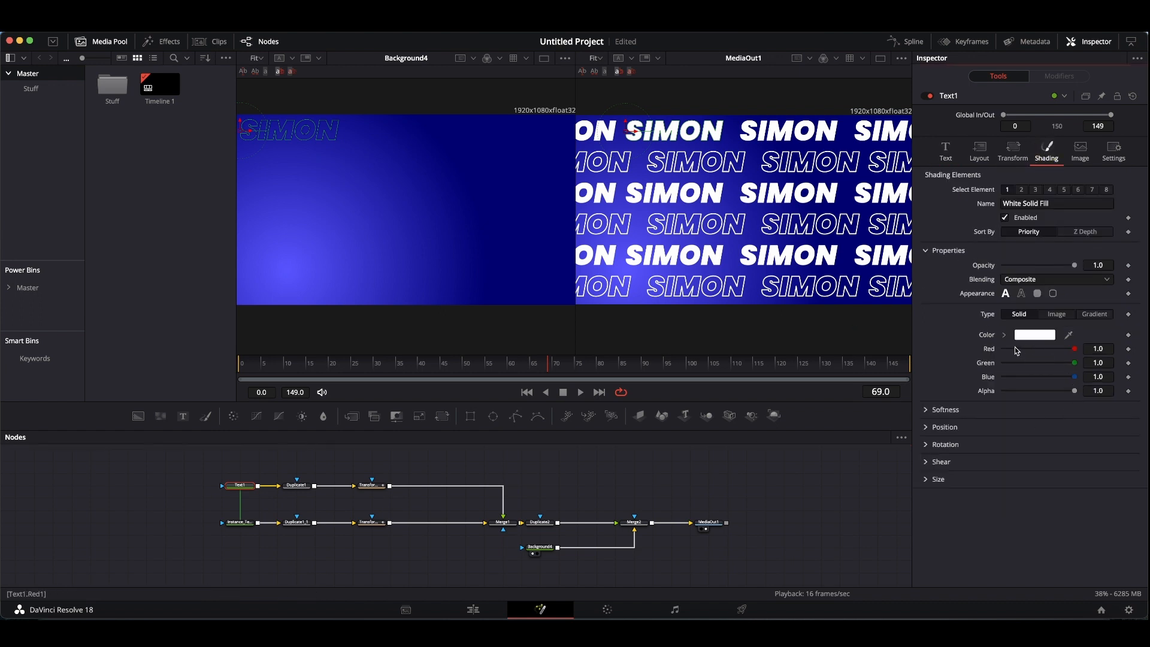
pyautogui.moveTo(1077, 380); pyautogui.dragTo(961, 380)
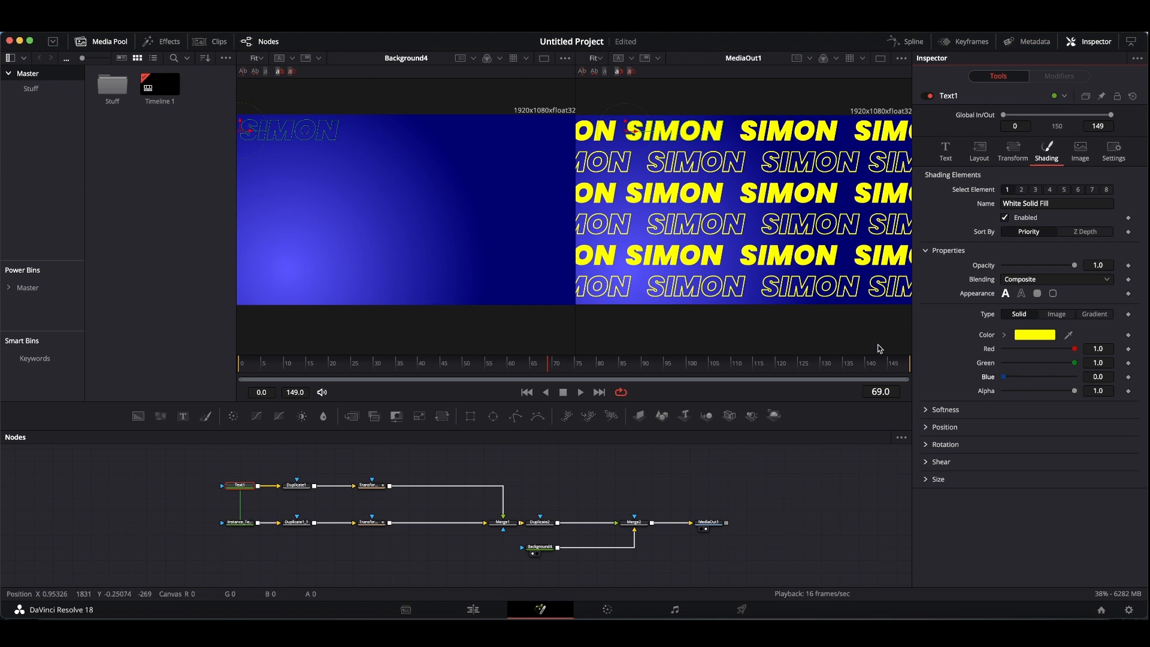
pyautogui.press('super+s')
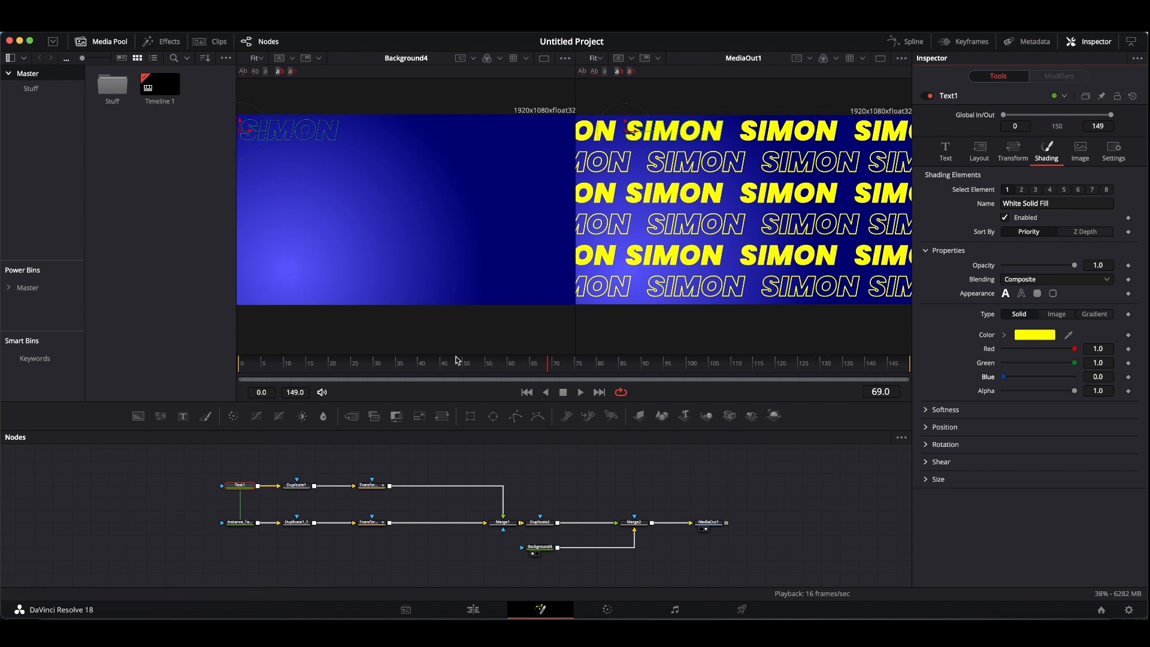
# Step: Enable the Black Shadow shading element, element 3, on Text1
pyautogui.click(244, 488)
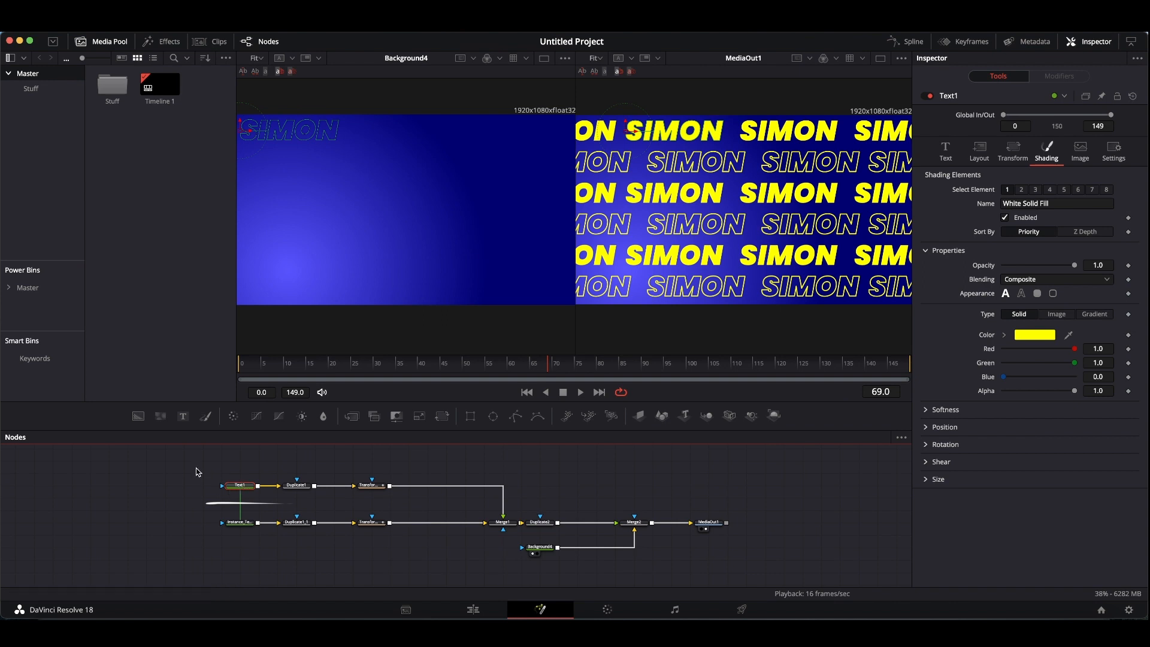
pyautogui.click(1037, 190)
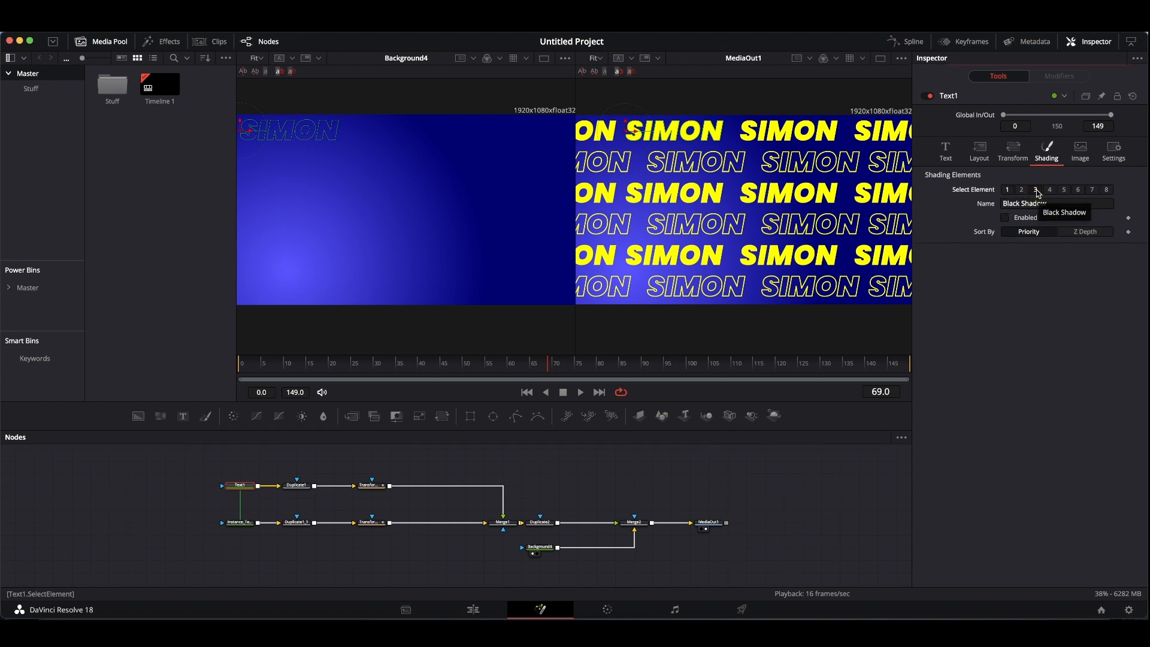
pyautogui.click(1005, 218)
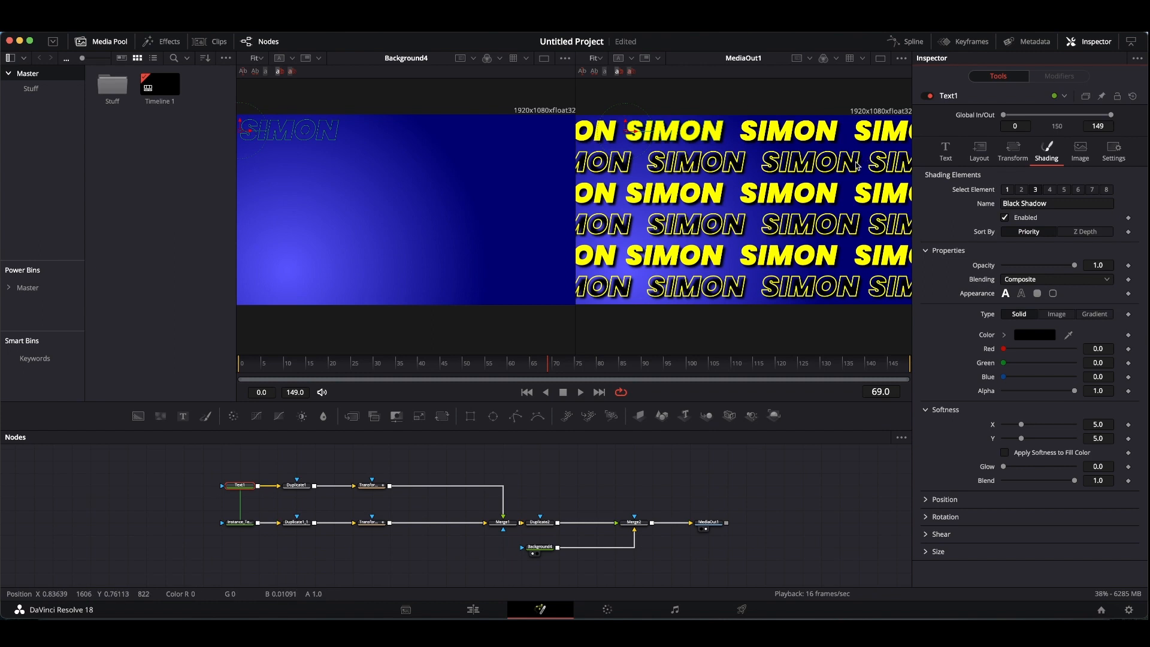
# Step: Deinstance the Black Shadow's Appearance on Instance_Text1, set it to the outline style, and inspect the outlined rows' shadow up close
pyautogui.click(245, 525)
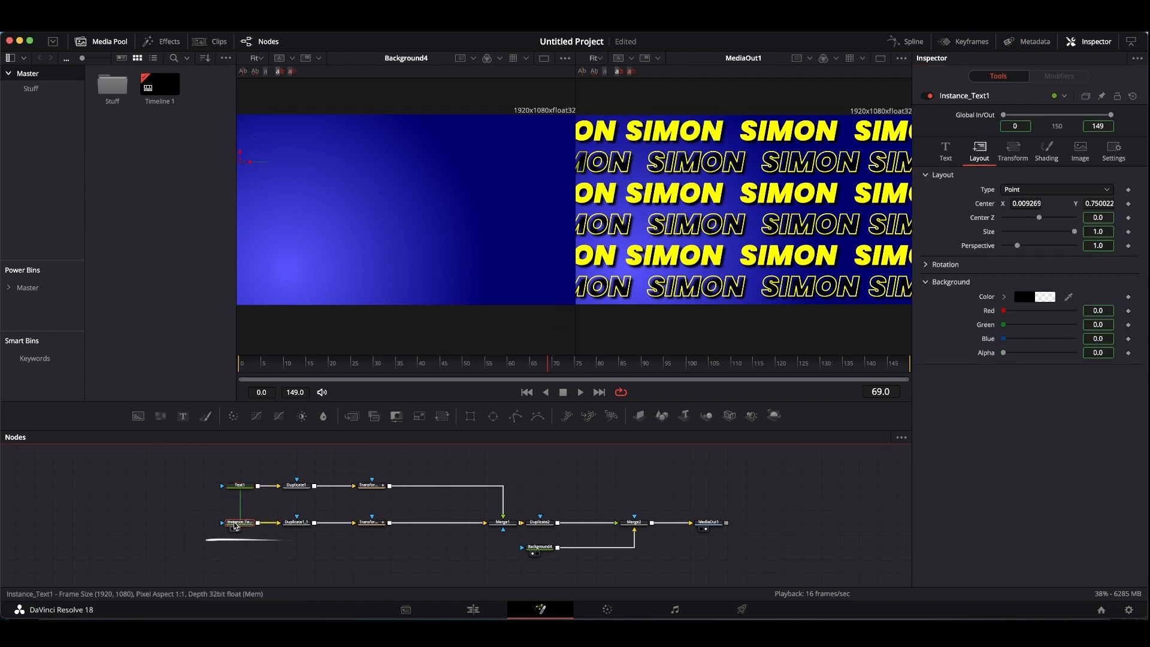
pyautogui.click(1055, 152)
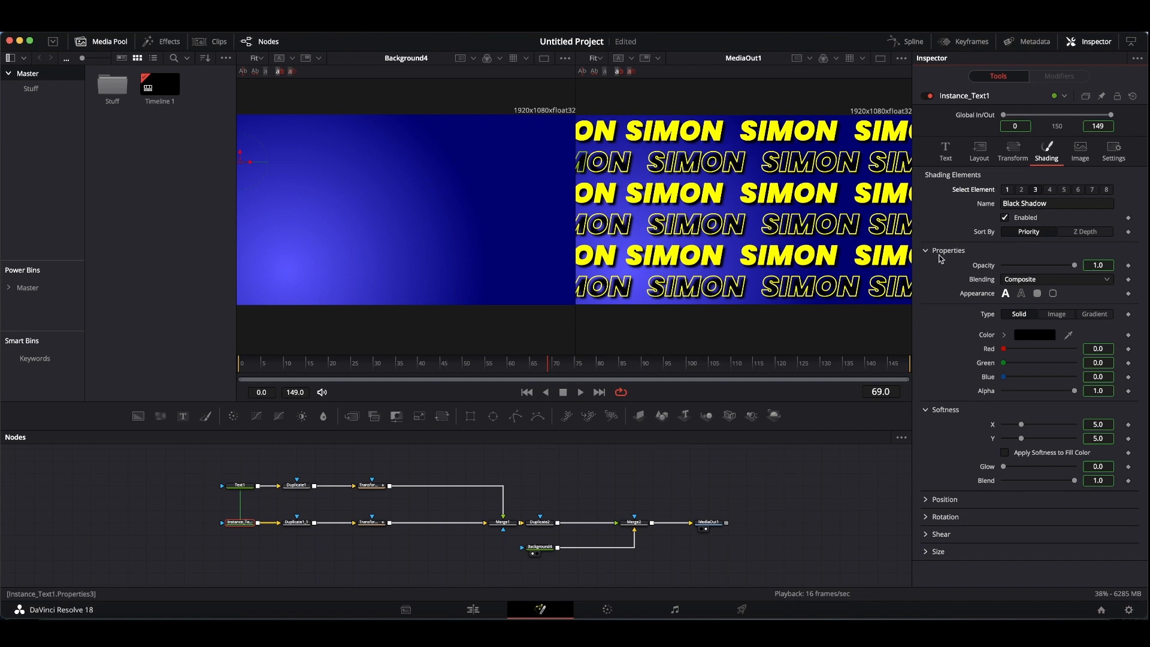
pyautogui.rightClick(969, 295)
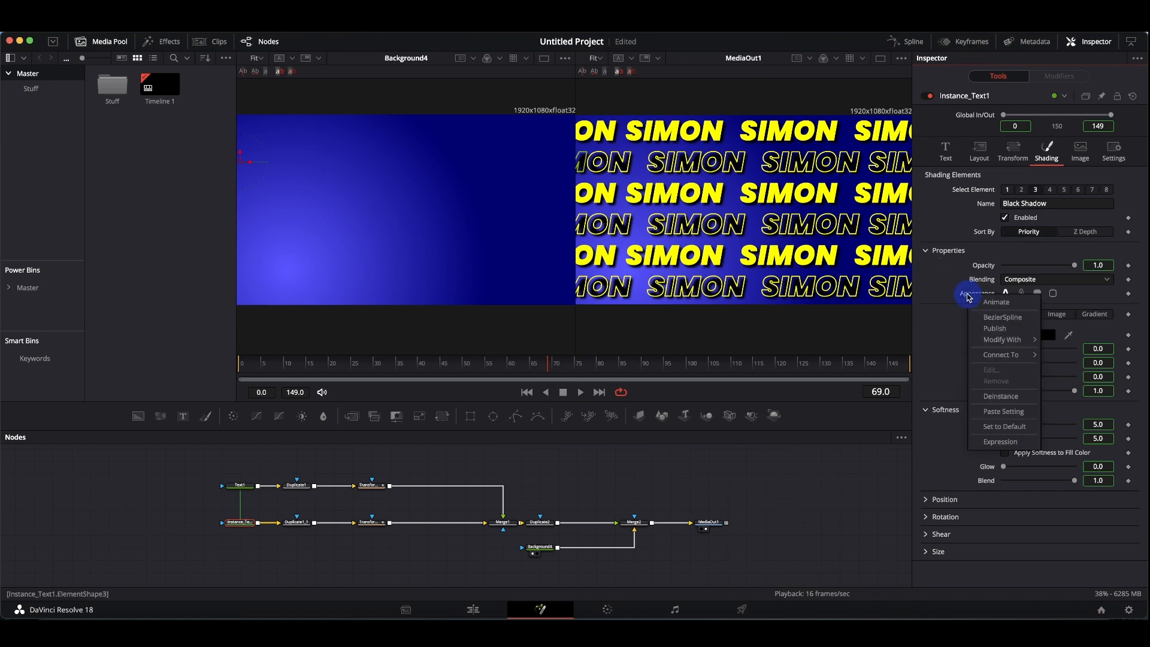
pyautogui.click(1009, 400)
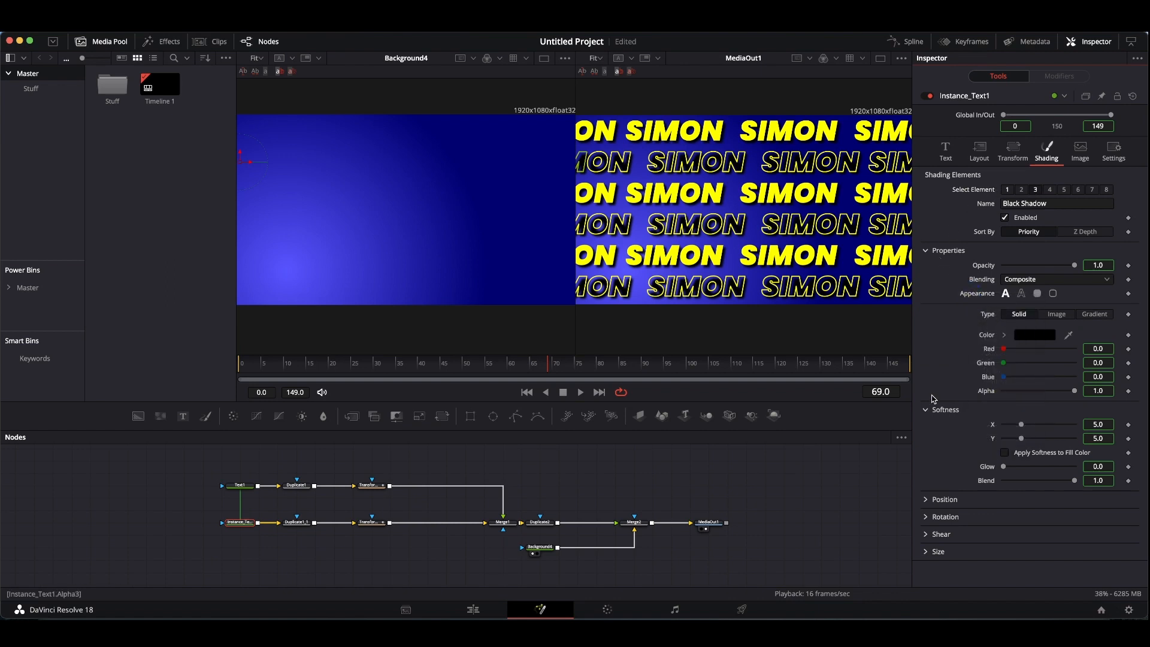
pyautogui.click(1021, 295)
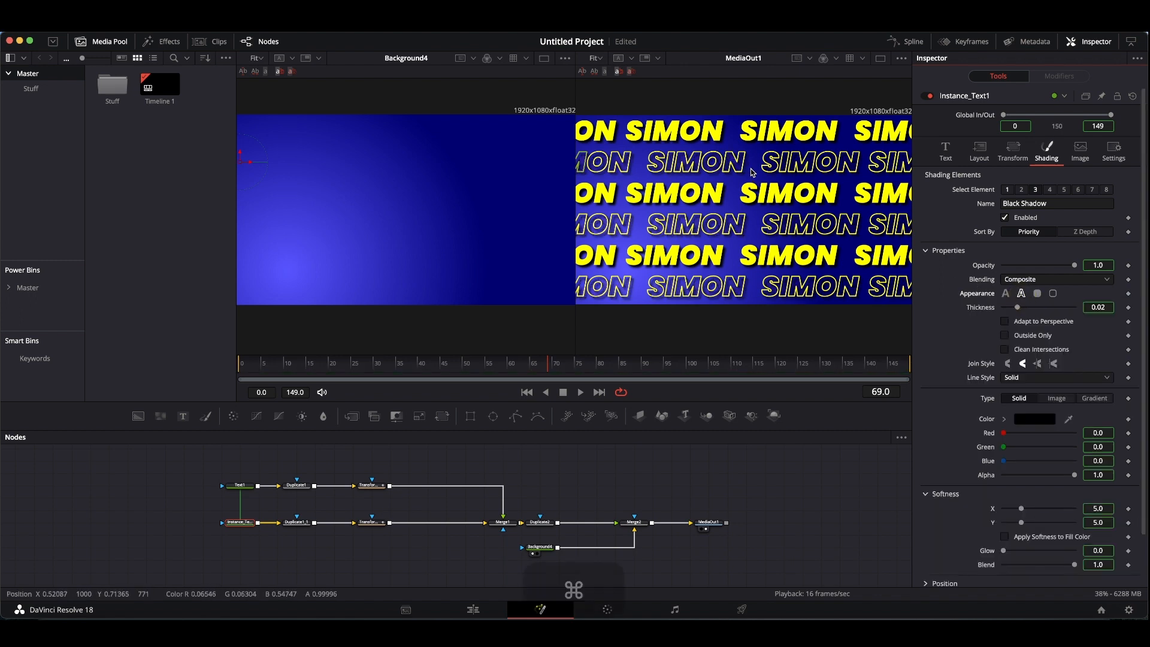
pyautogui.scroll(5, 753, 172)
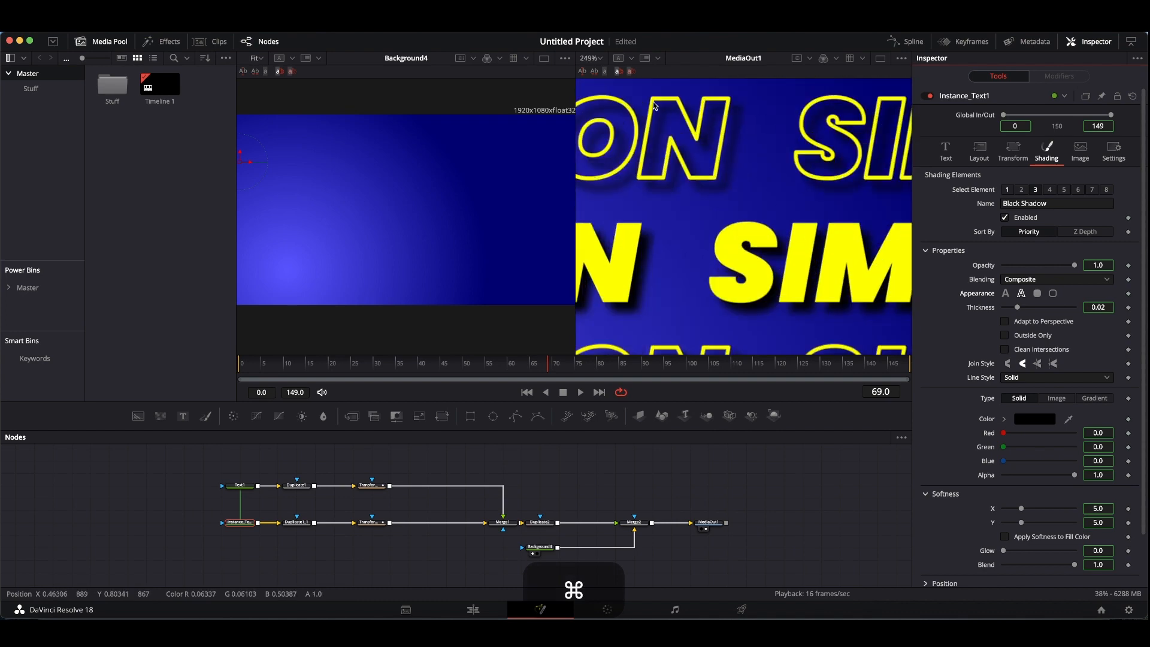
pyautogui.scroll(-8, 665, 183)
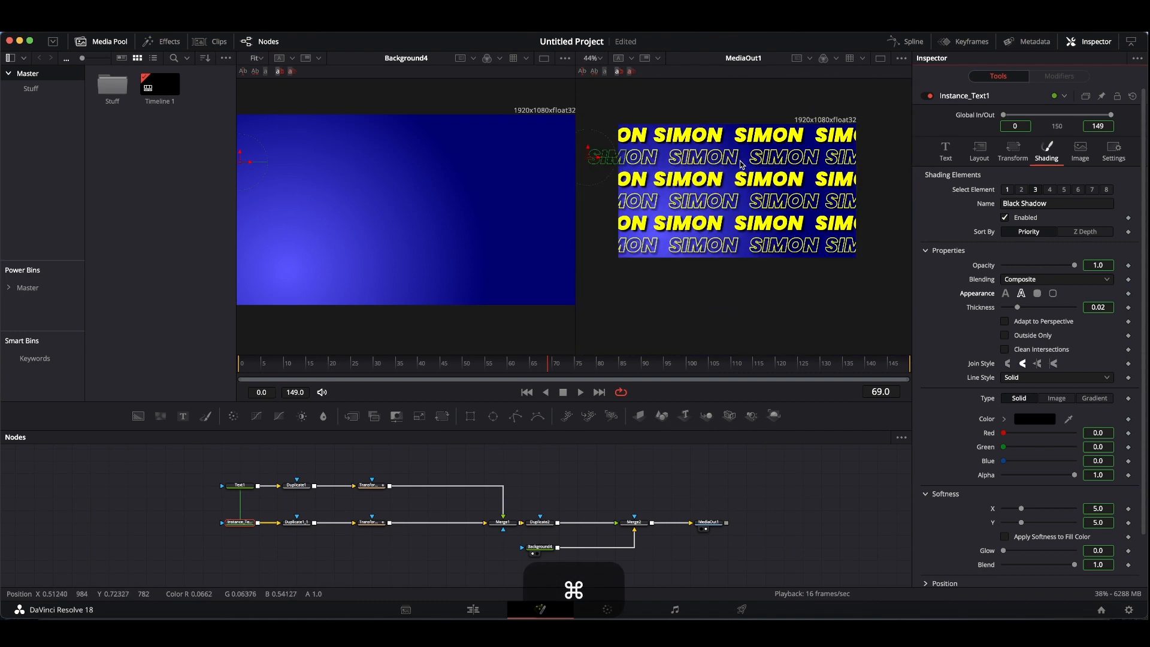
pyautogui.scroll(2, 742, 164)
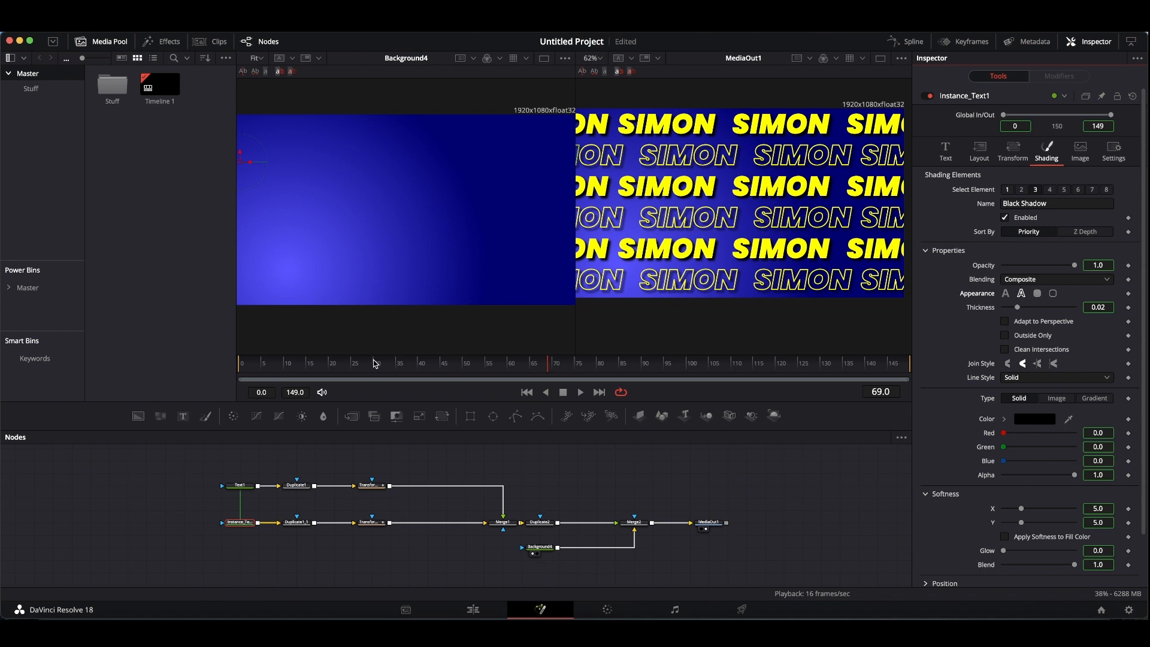
# Step: Preview the scrolling rows in Fusion, and play the composition from its start on the Edit page
pyautogui.press('space')
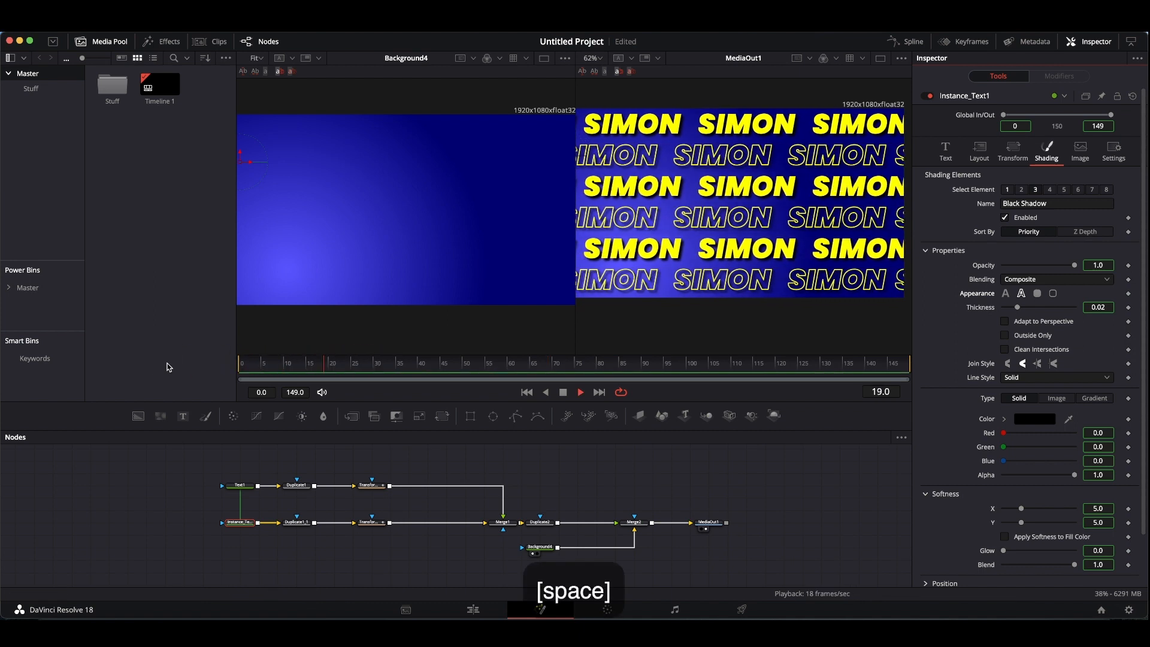
pyautogui.press('space')
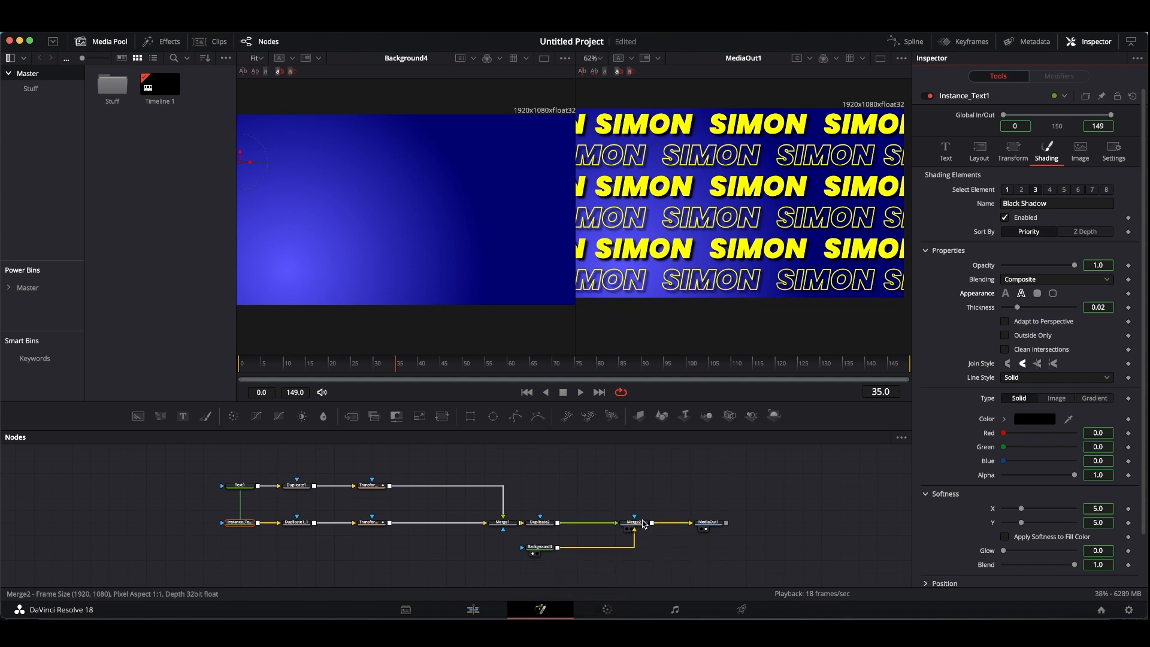
pyautogui.click(478, 610)
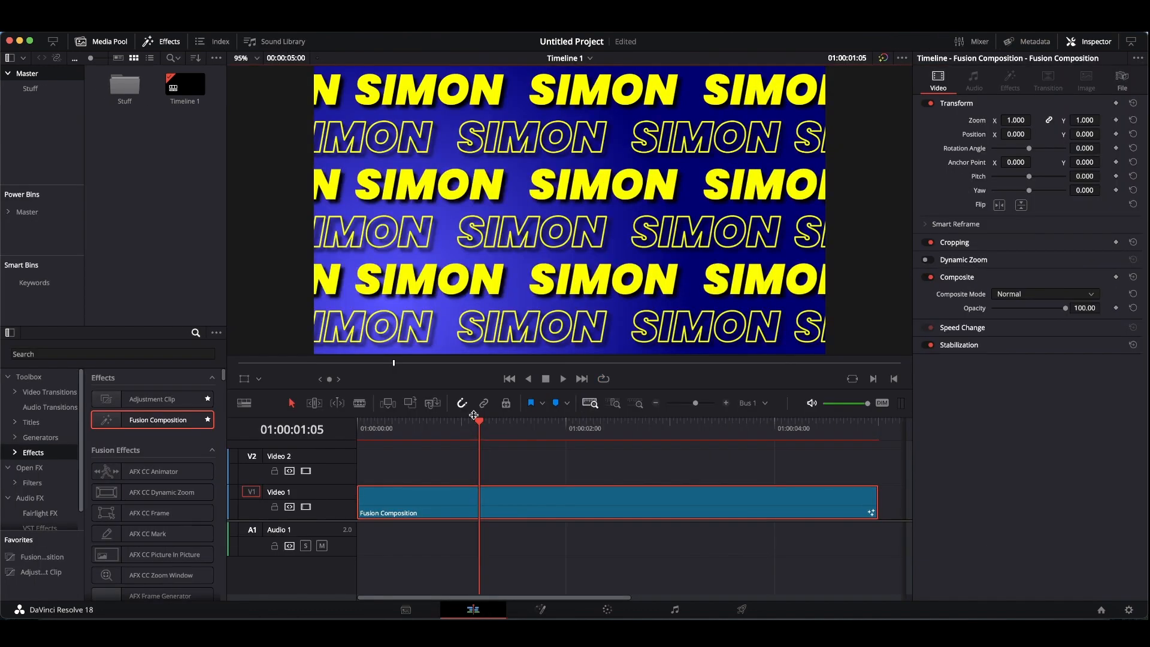
pyautogui.moveTo(481, 426); pyautogui.dragTo(366, 425)
pyautogui.press('space')
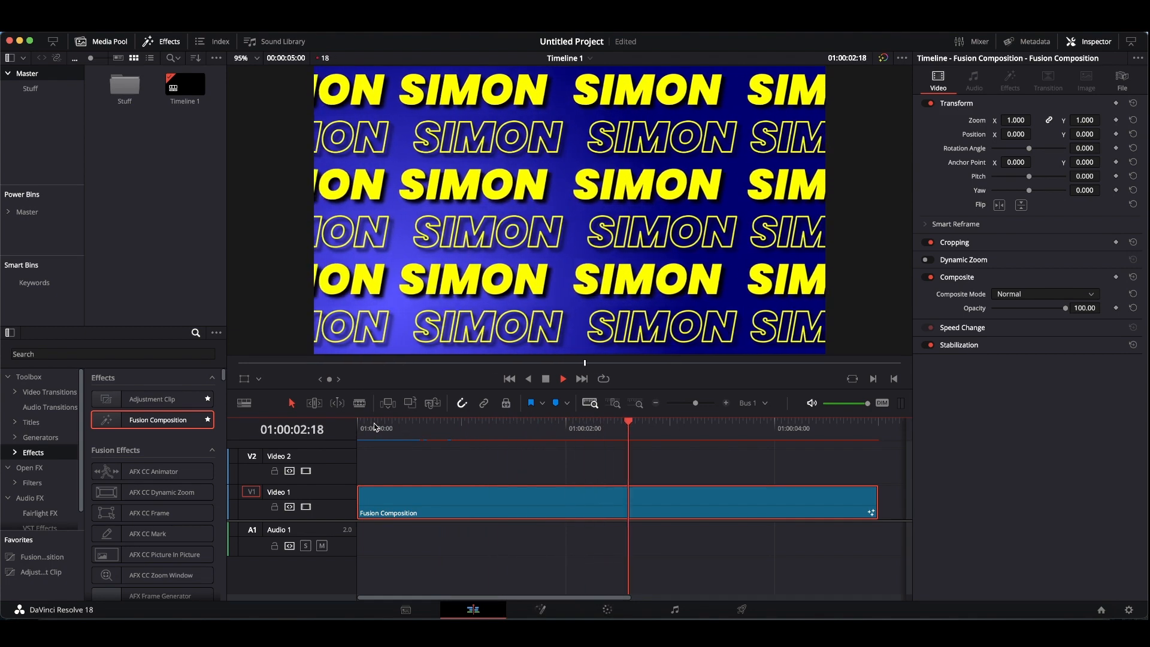
pyautogui.press('space')
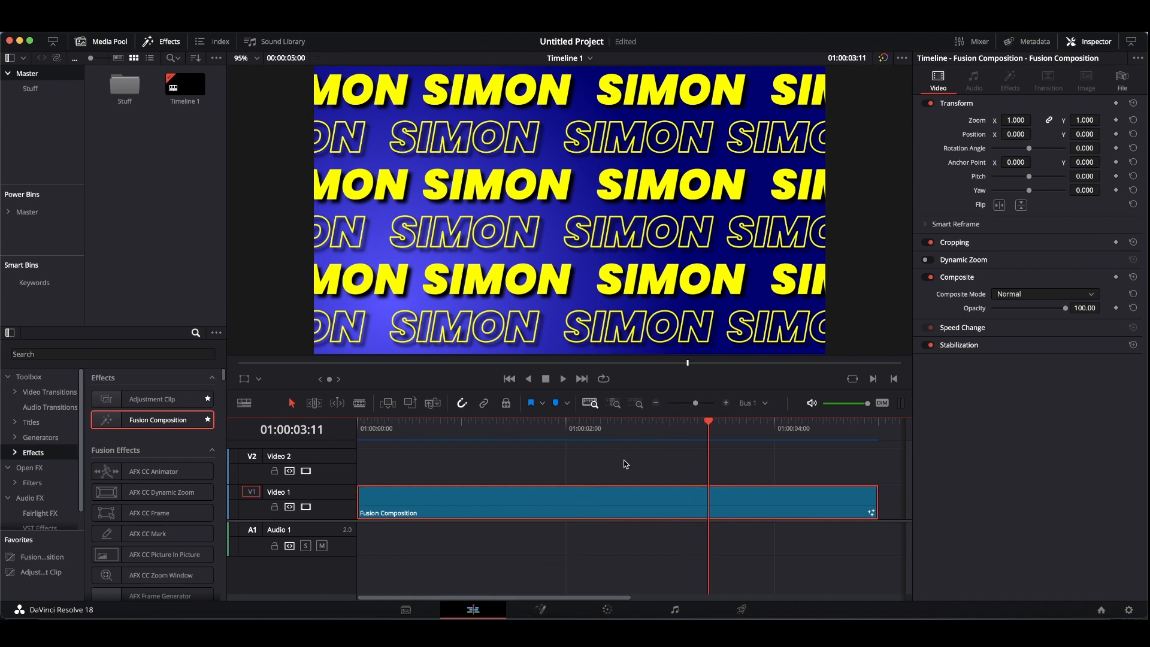
# Step: Change the Fusion Composition clip's duration to the 15-second preset and play the timeline from the start
pyautogui.rightClick(606, 497)
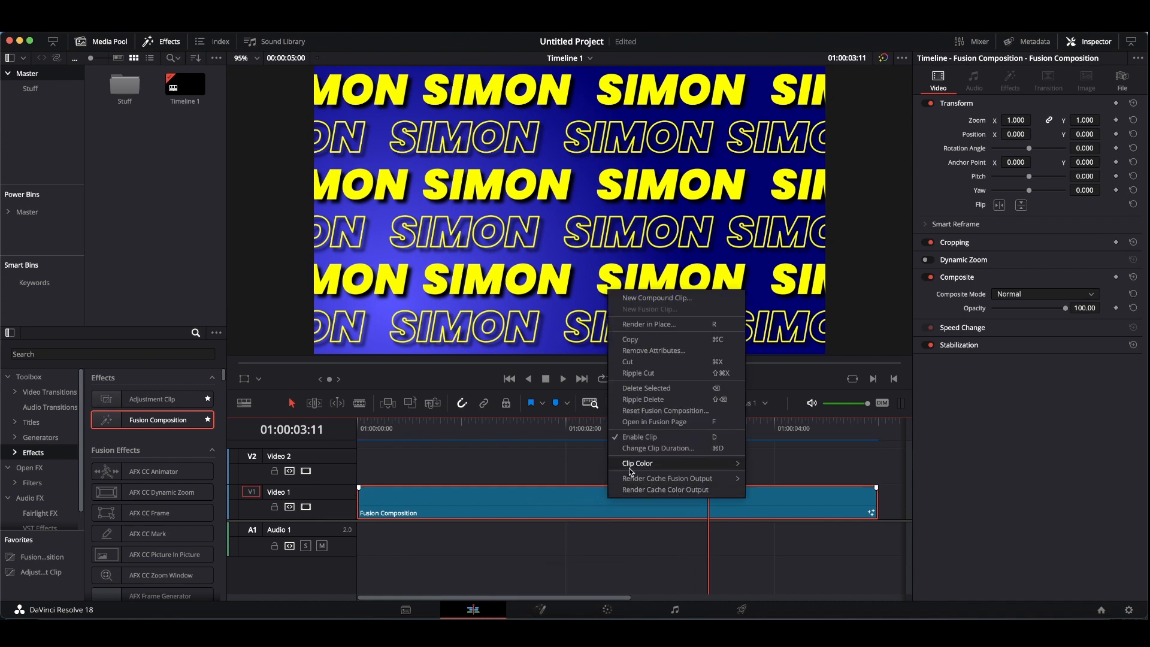
pyautogui.click(649, 448)
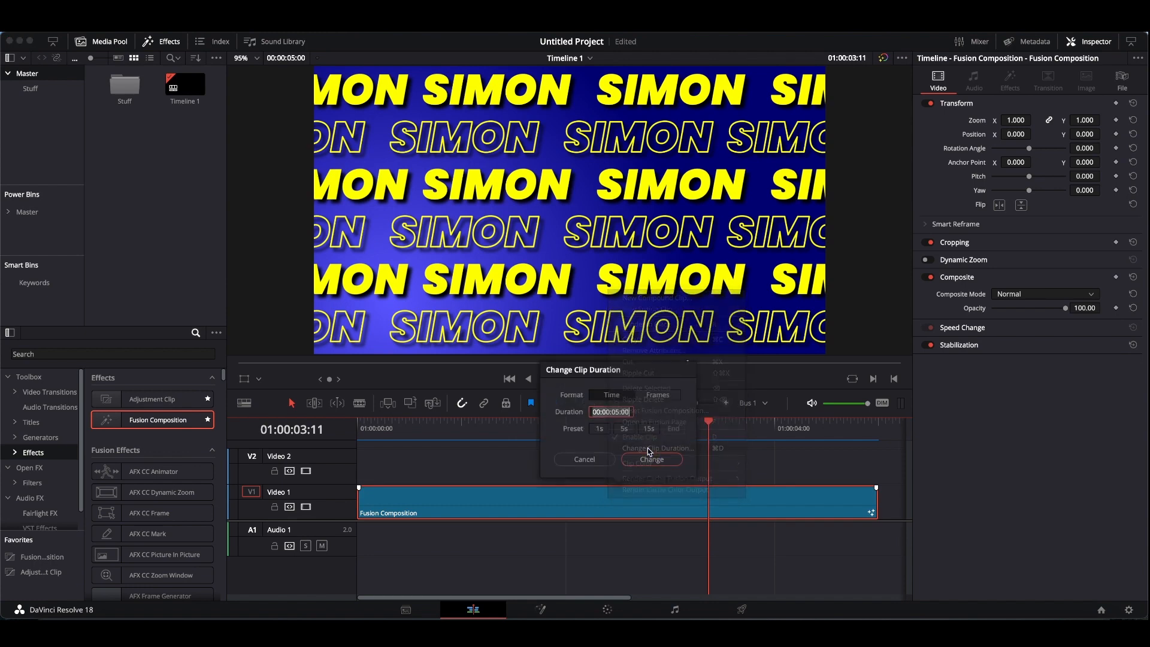
pyautogui.click(649, 429)
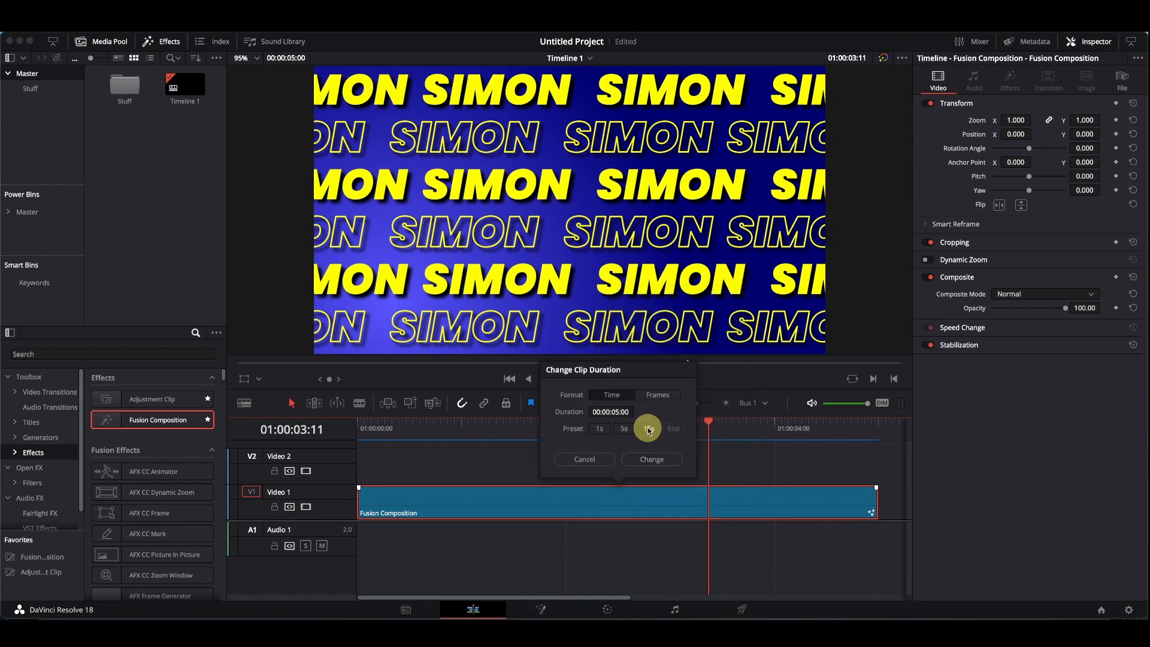
pyautogui.click(645, 461)
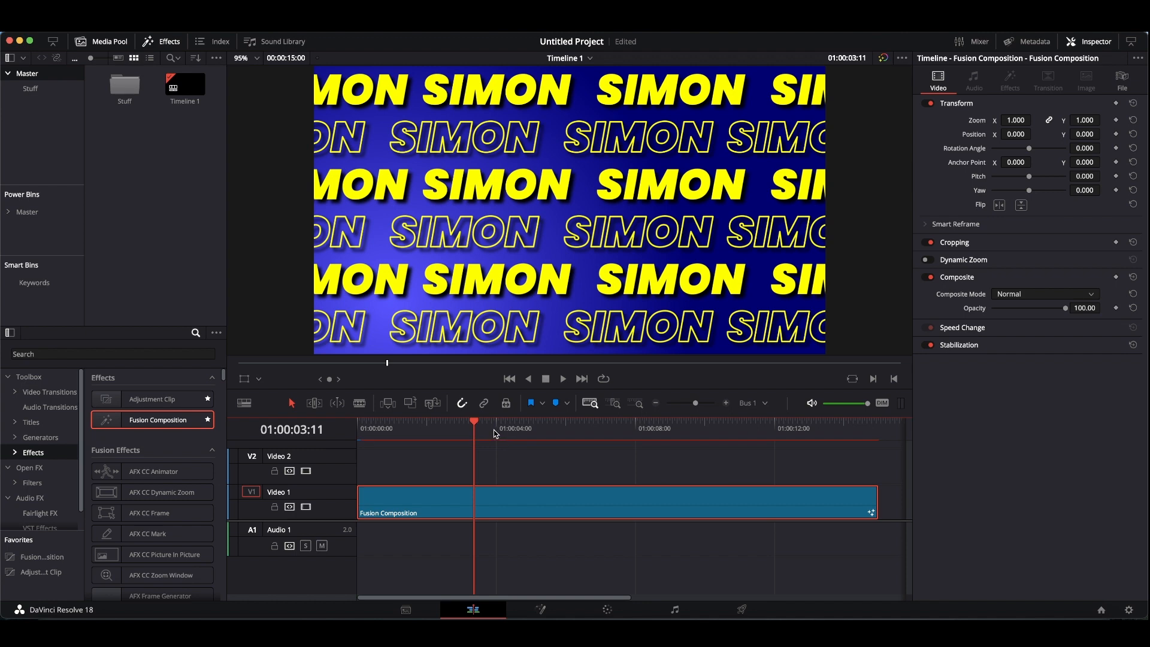
pyautogui.moveTo(441, 429); pyautogui.dragTo(329, 432)
pyautogui.press('space')
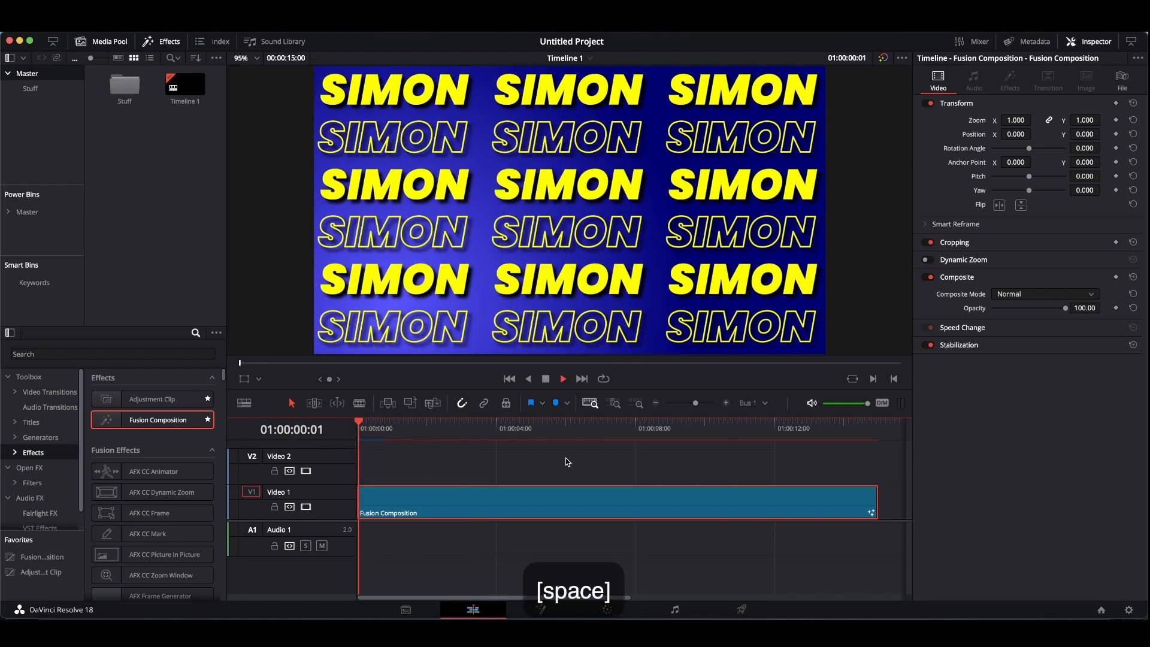